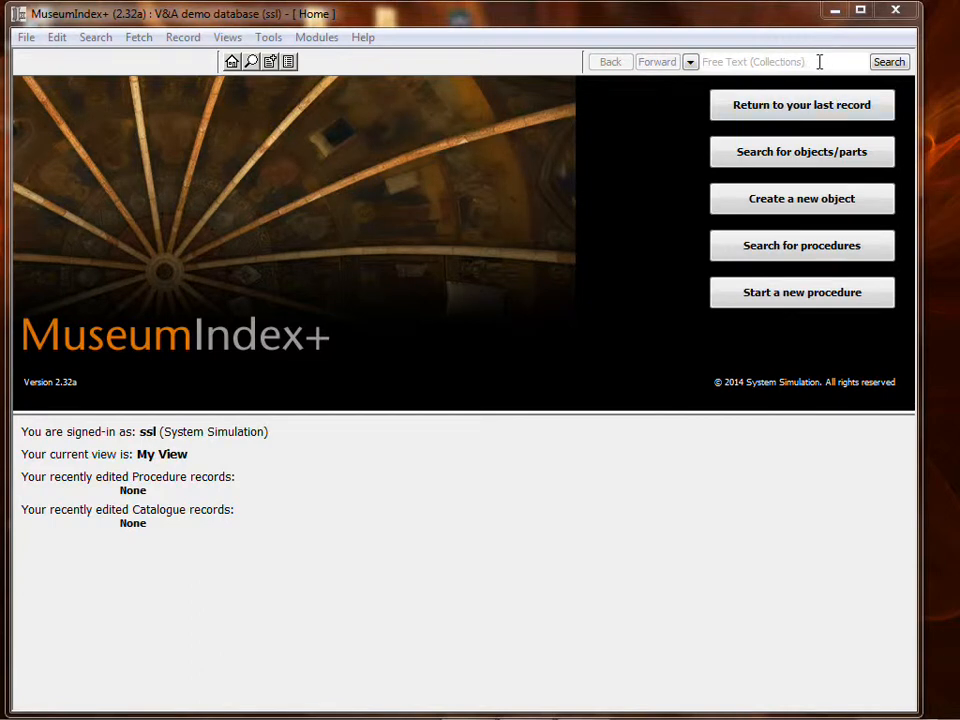
Run a free-text search of the collections for "vase"
{"action": "left_click", "coordinate": [819, 62]}
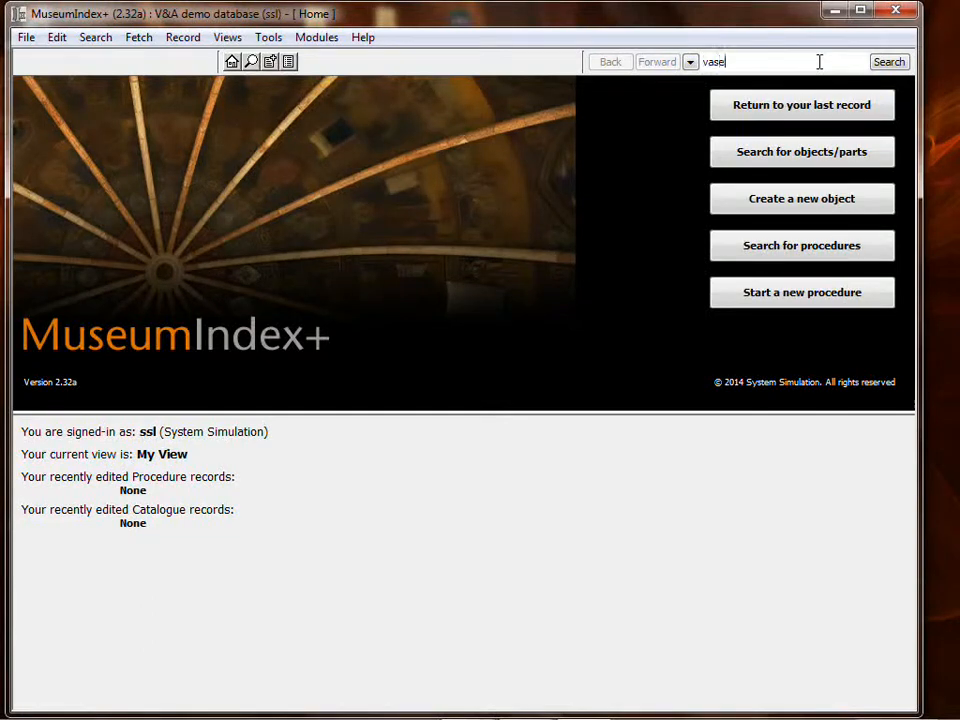
{"action": "type", "text": "vase"}
{"action": "key", "text": "Return"}
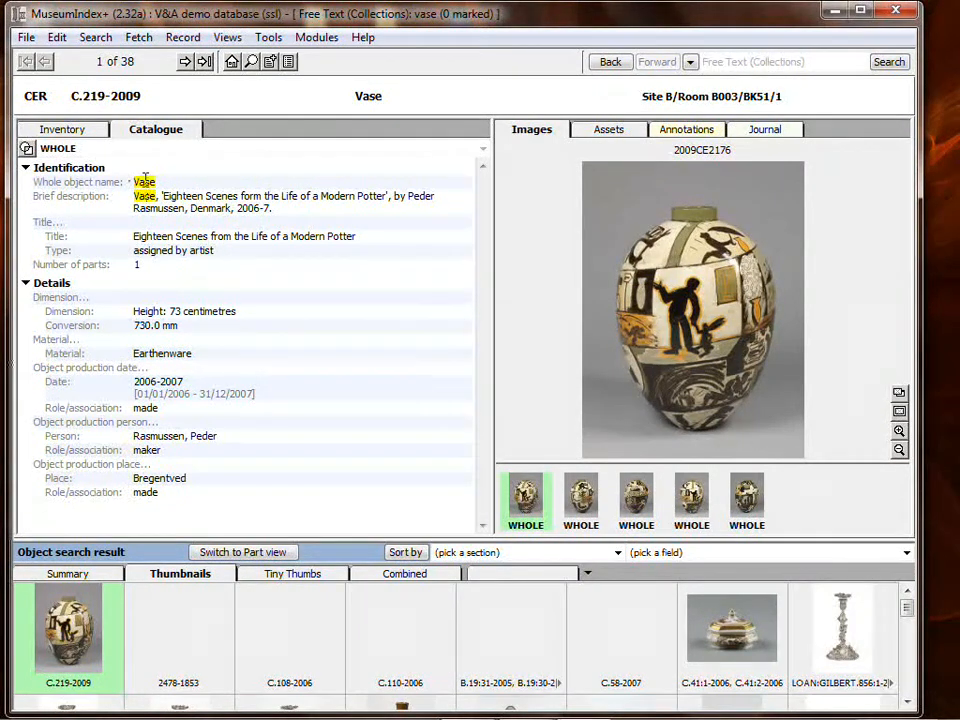
Switch the vase record to a fuller view that includes description and dimensions, and look through its catalogue fields
{"action": "left_click", "coordinate": [227, 37]}
{"action": "left_click", "coordinate": [257, 59]}
{"action": "scroll", "coordinate": [448, 215], "scroll_direction": "down", "scroll_amount": 1}
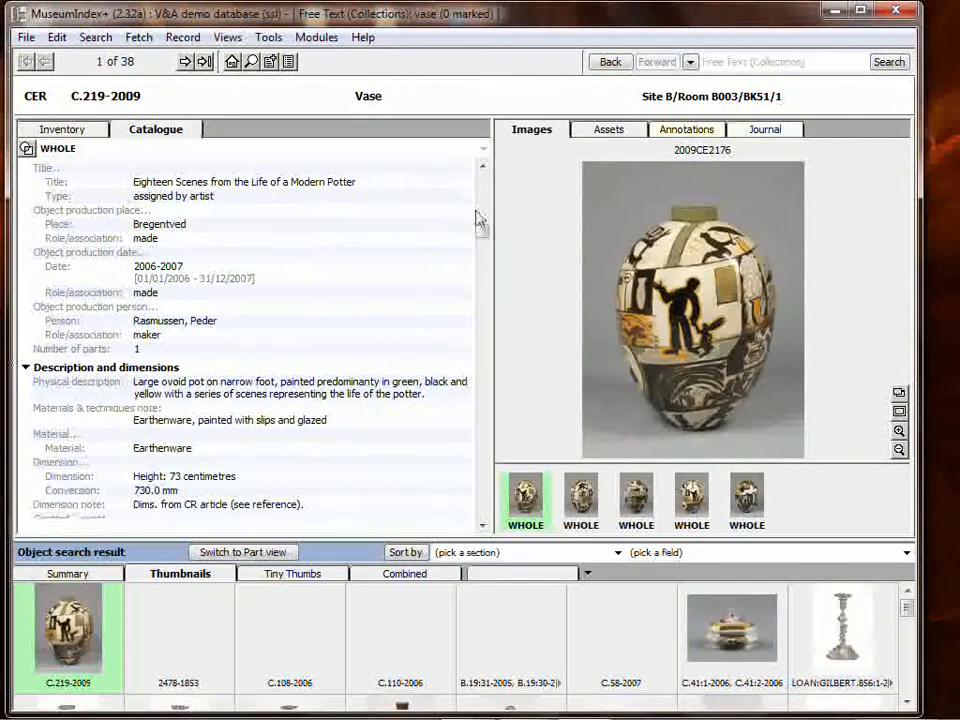
{"action": "left_click_drag", "start_coordinate": [484, 242], "coordinate": [486, 192]}
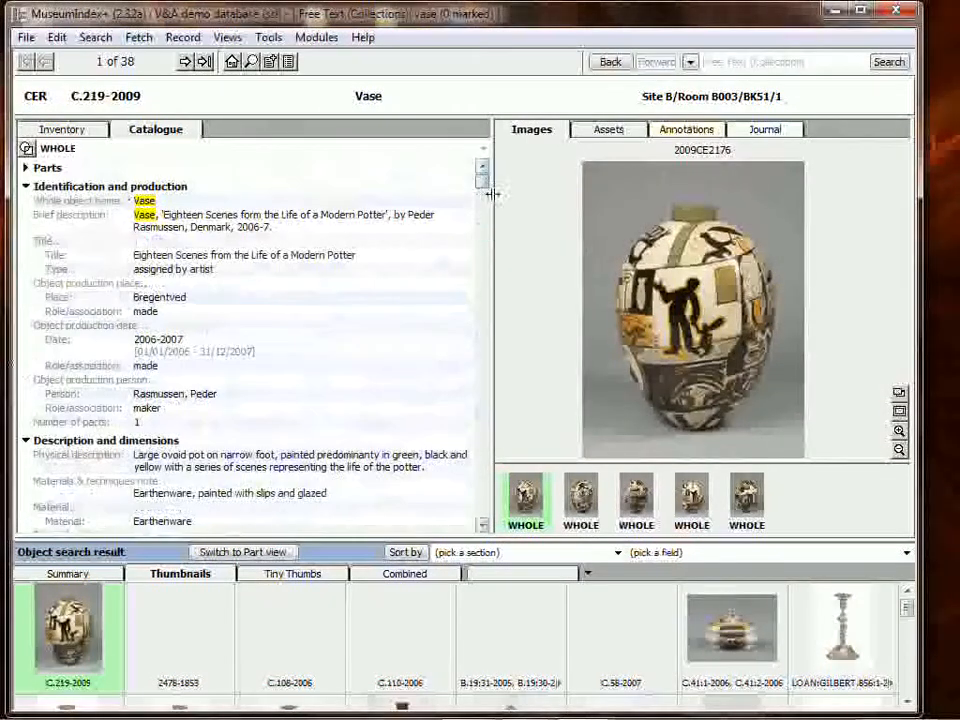
Search the collections for "the" and examine where the word is highlighted throughout the first record
{"action": "left_click", "coordinate": [740, 60]}
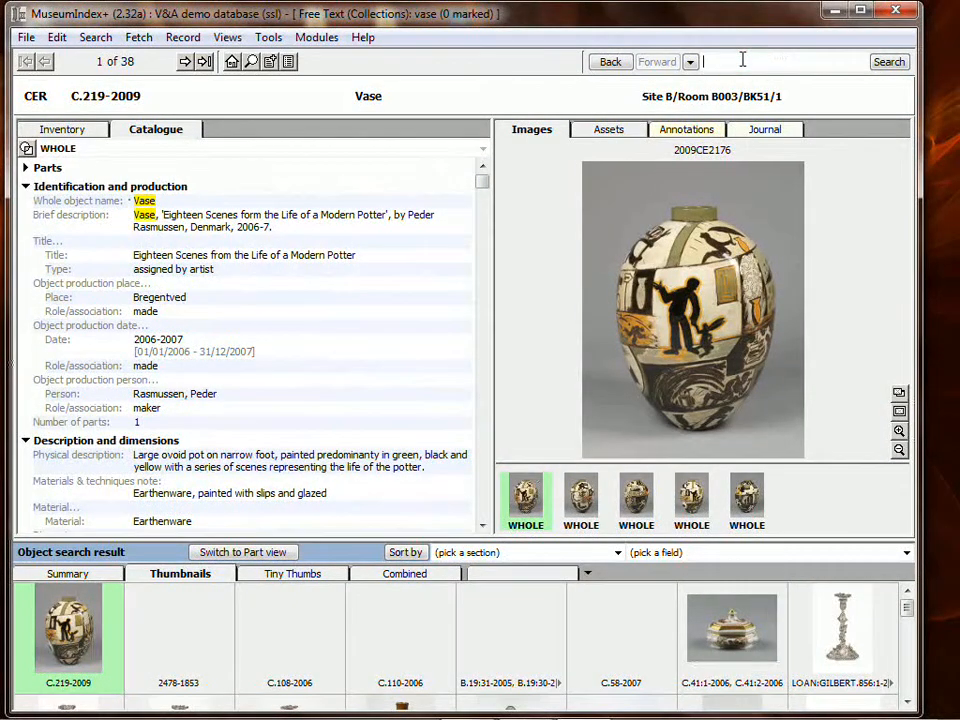
{"action": "type", "text": "the"}
{"action": "key", "text": "Return"}
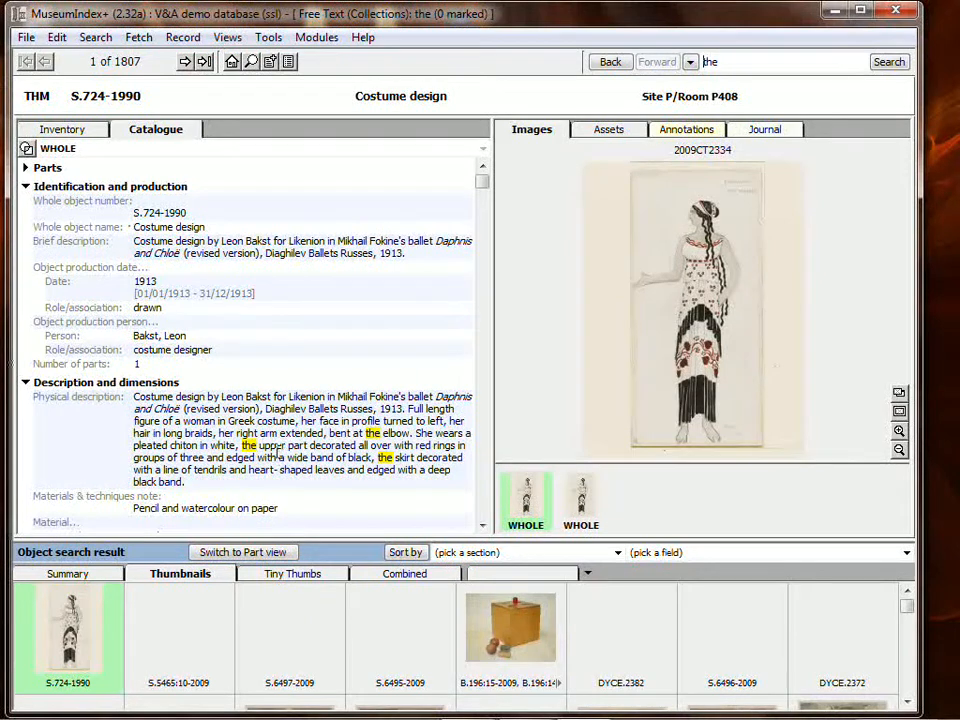
{"action": "scroll", "coordinate": [277, 446], "scroll_direction": "down", "scroll_amount": 5}
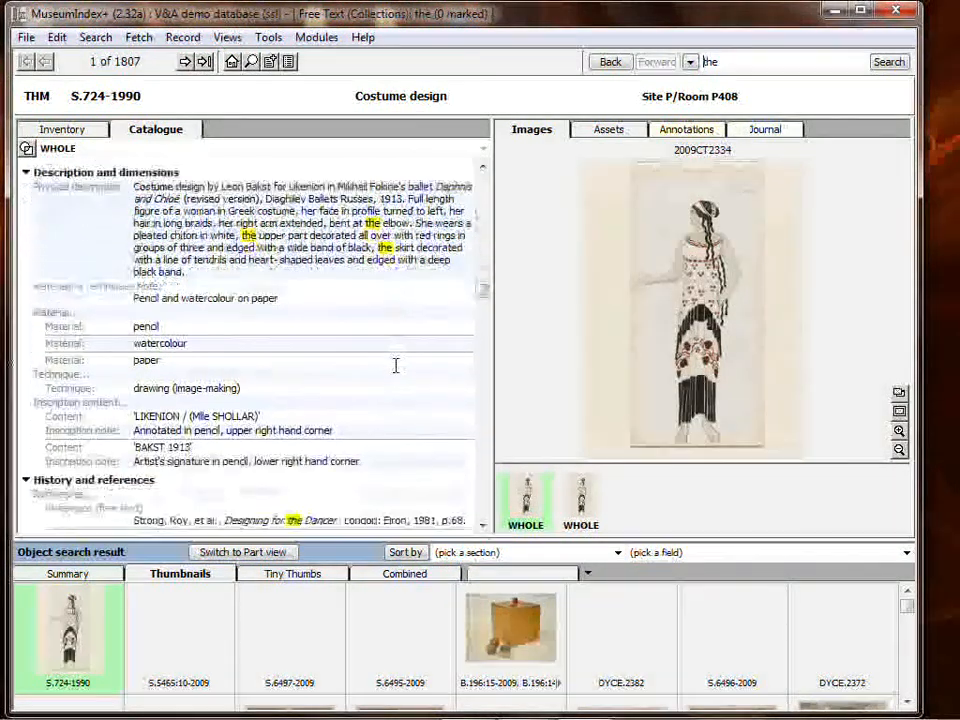
{"action": "scroll", "coordinate": [396, 366], "scroll_direction": "down", "scroll_amount": 4}
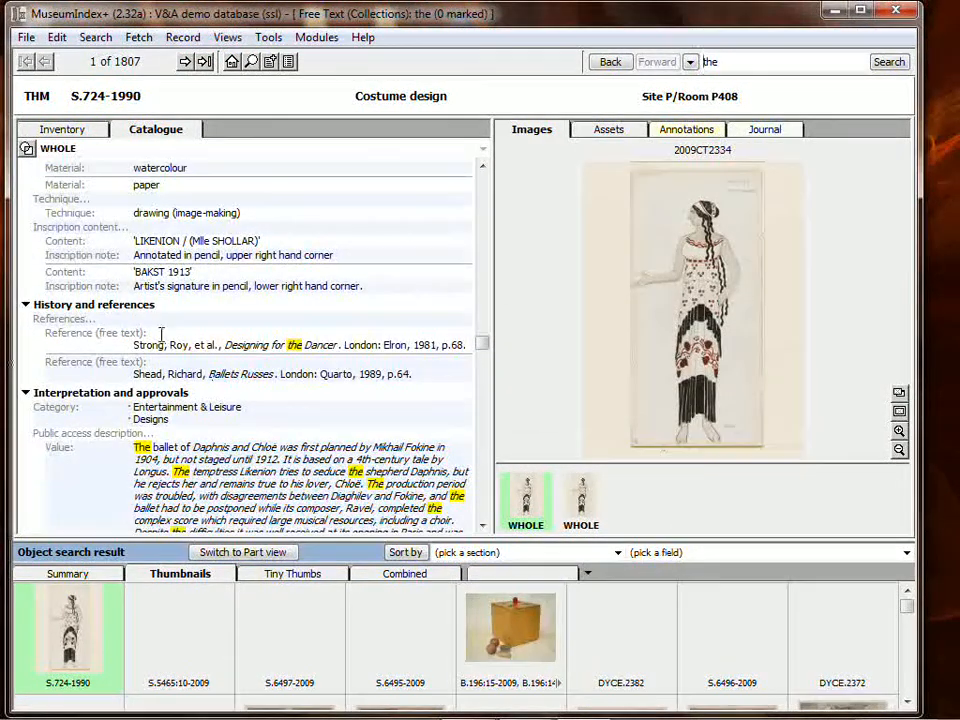
{"action": "scroll", "coordinate": [351, 352], "scroll_direction": "down", "scroll_amount": 4}
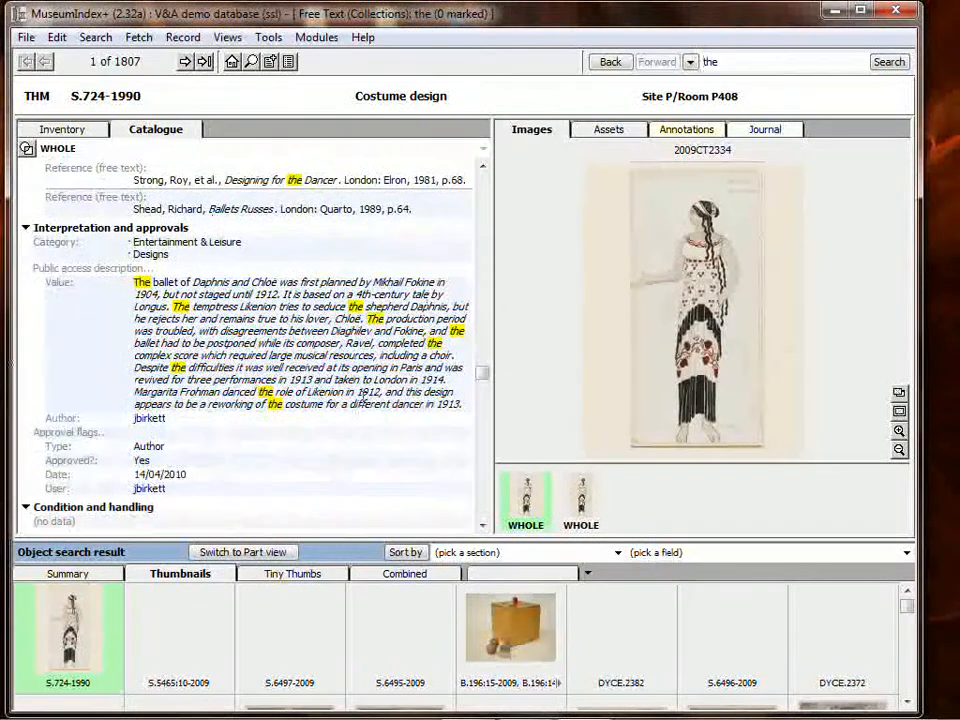
{"action": "scroll", "coordinate": [345, 287], "scroll_direction": "down", "scroll_amount": 3}
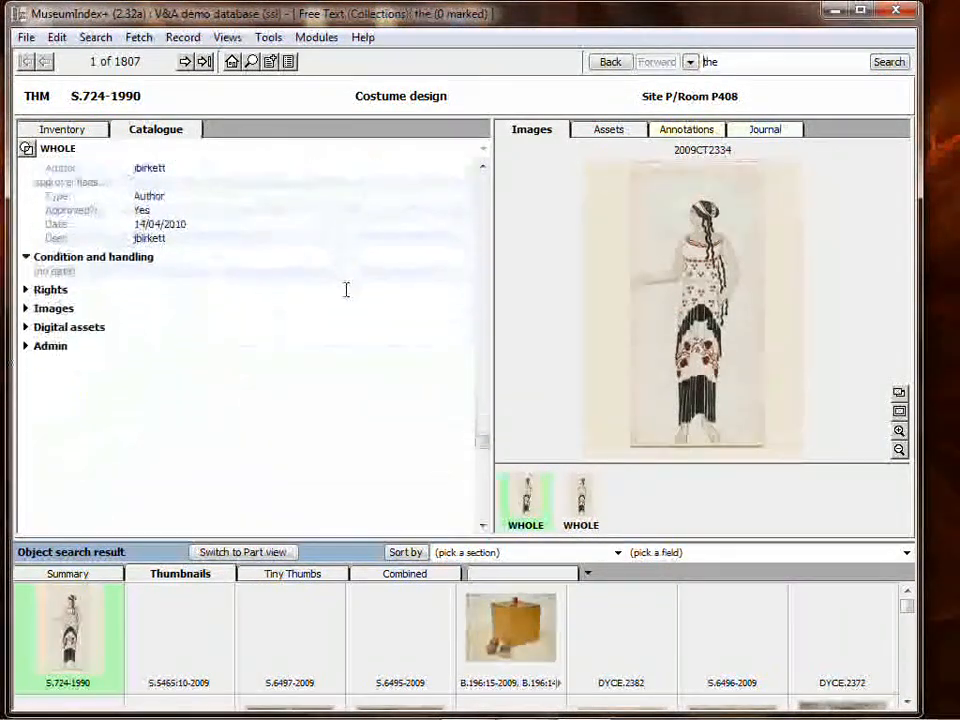
{"action": "scroll", "coordinate": [350, 285], "scroll_direction": "up", "scroll_amount": 4}
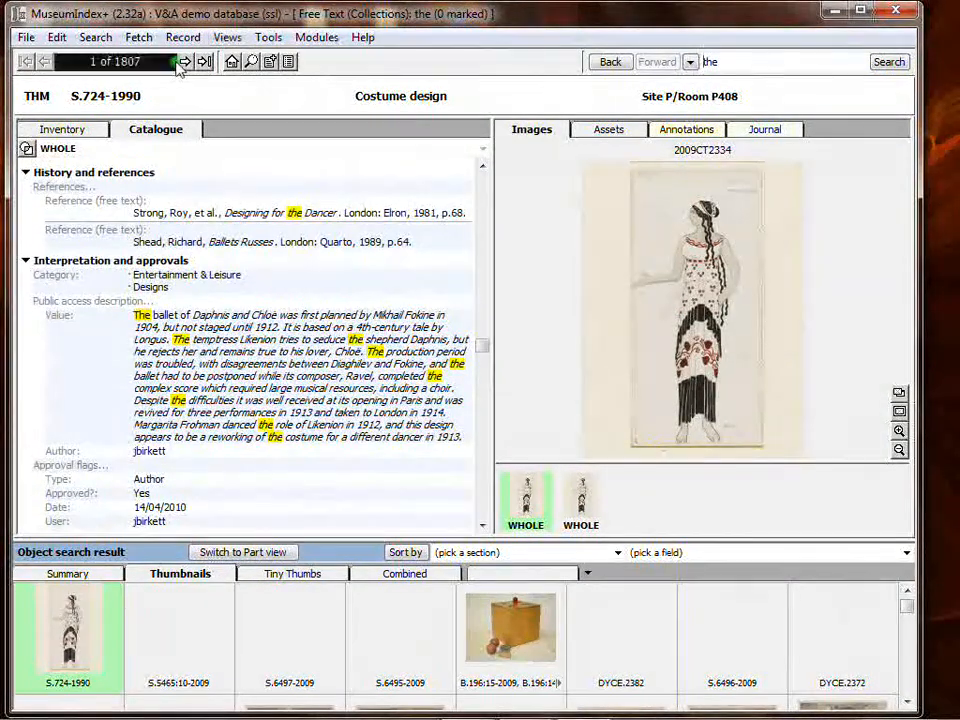
Go to the second record in the results and examine its highlighted search words
{"action": "left_click", "coordinate": [113, 61]}
{"action": "left_click", "coordinate": [190, 75]}
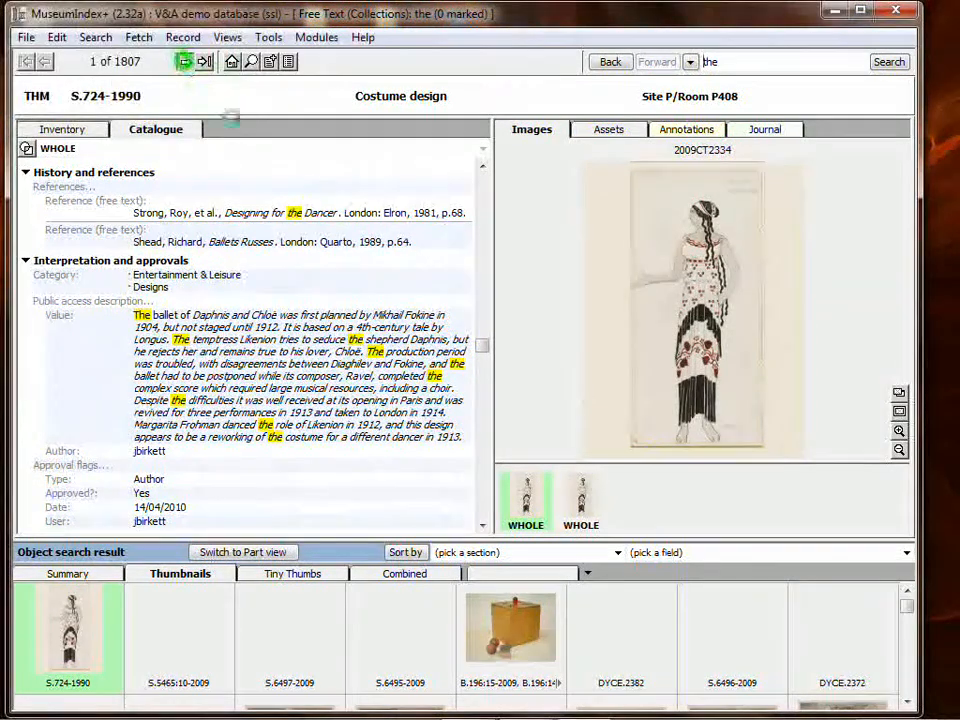
{"action": "left_click", "coordinate": [185, 61]}
{"action": "scroll", "coordinate": [424, 304], "scroll_direction": "down", "scroll_amount": 3}
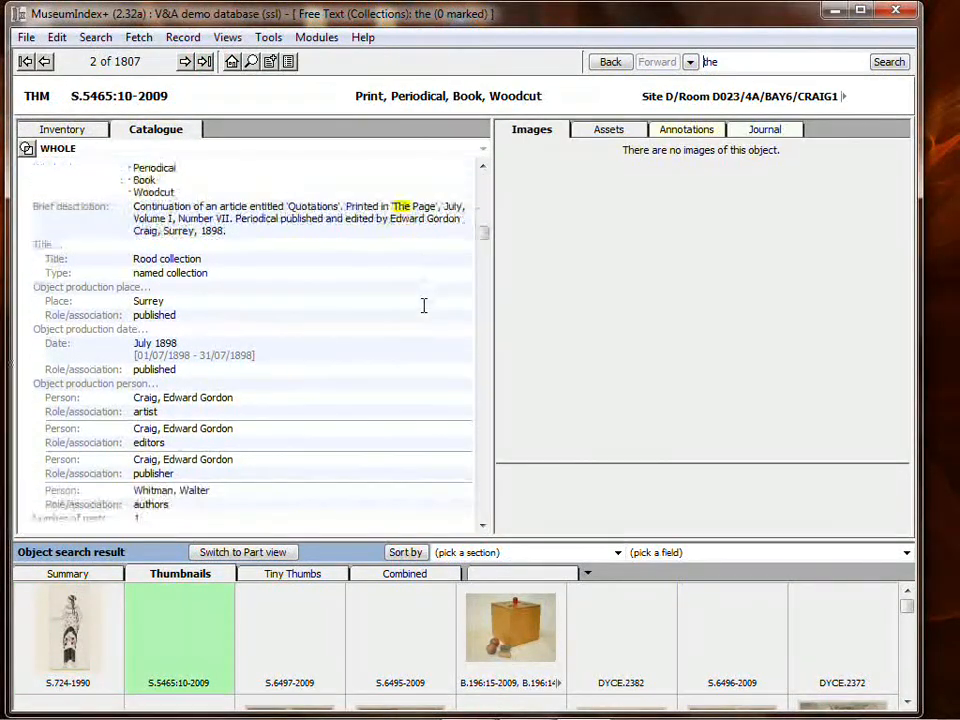
{"action": "scroll", "coordinate": [373, 317], "scroll_direction": "down", "scroll_amount": 2}
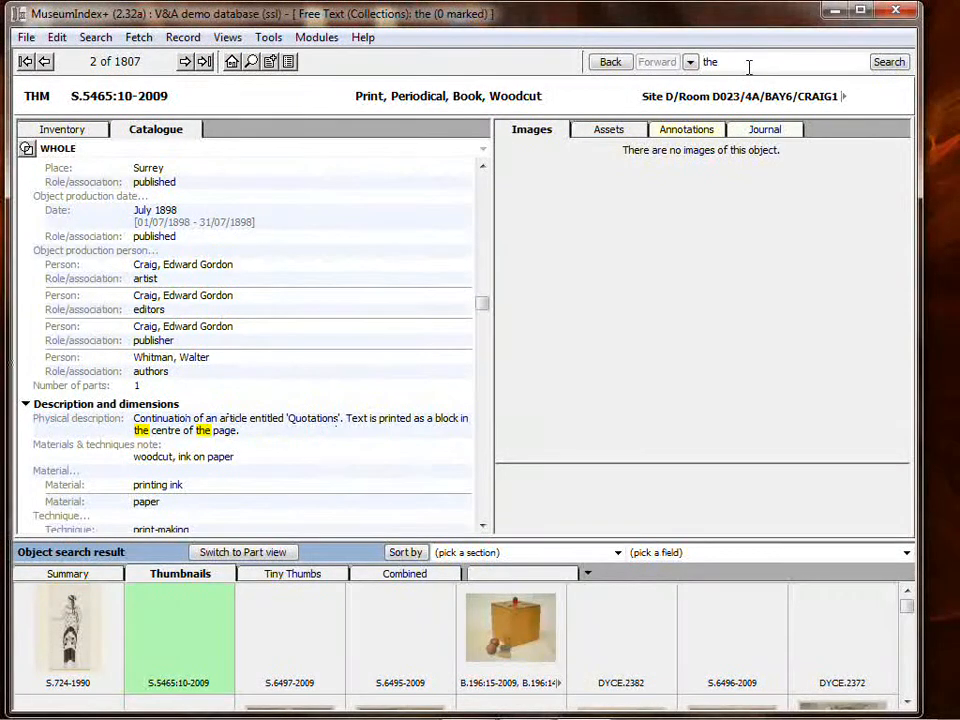
Replace the search term with "red" and run the free-text search
{"action": "left_click", "coordinate": [745, 65]}
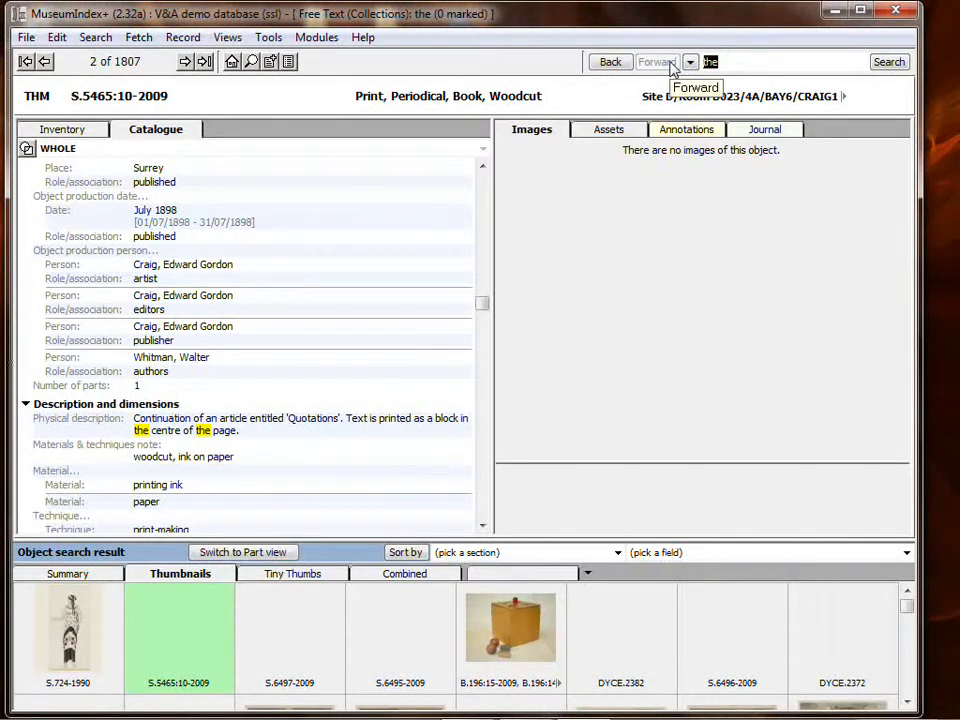
{"action": "type", "text": "re"}
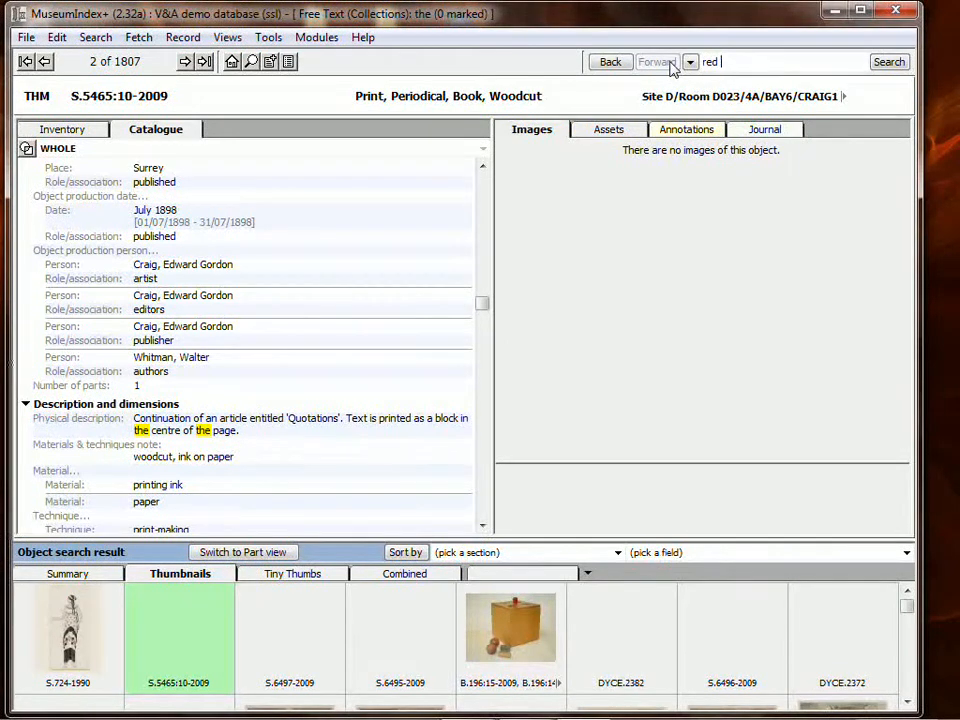
{"action": "type", "text": "d"}
{"action": "key", "text": "Return"}
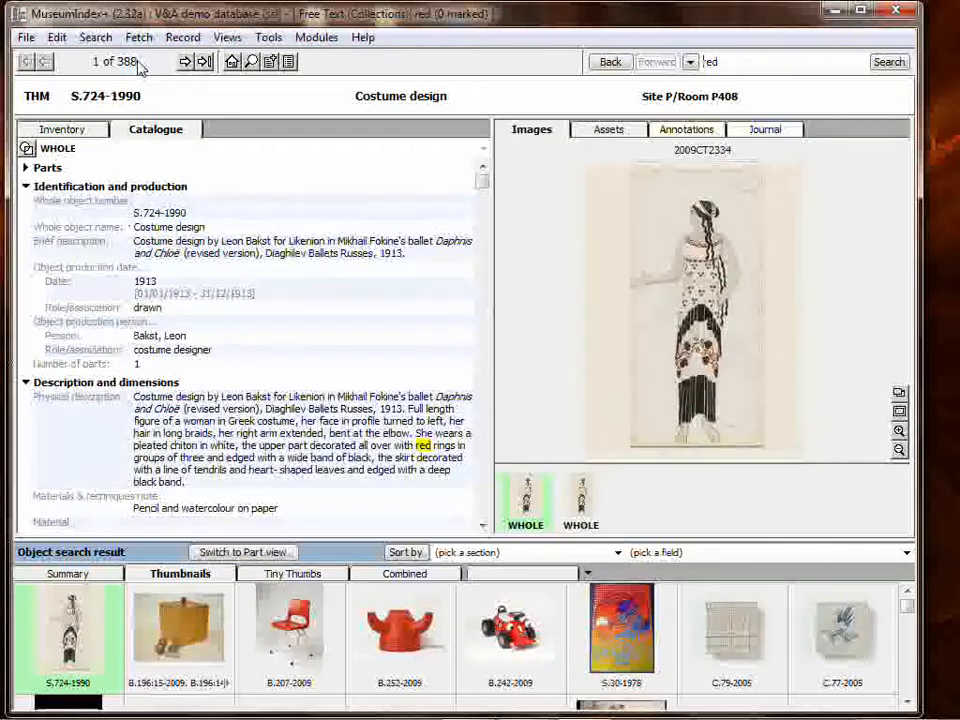
Extend the search to "red and green" so that both words are required, and run it
{"action": "left_click", "coordinate": [750, 62]}
{"action": "type", "text": "a"}
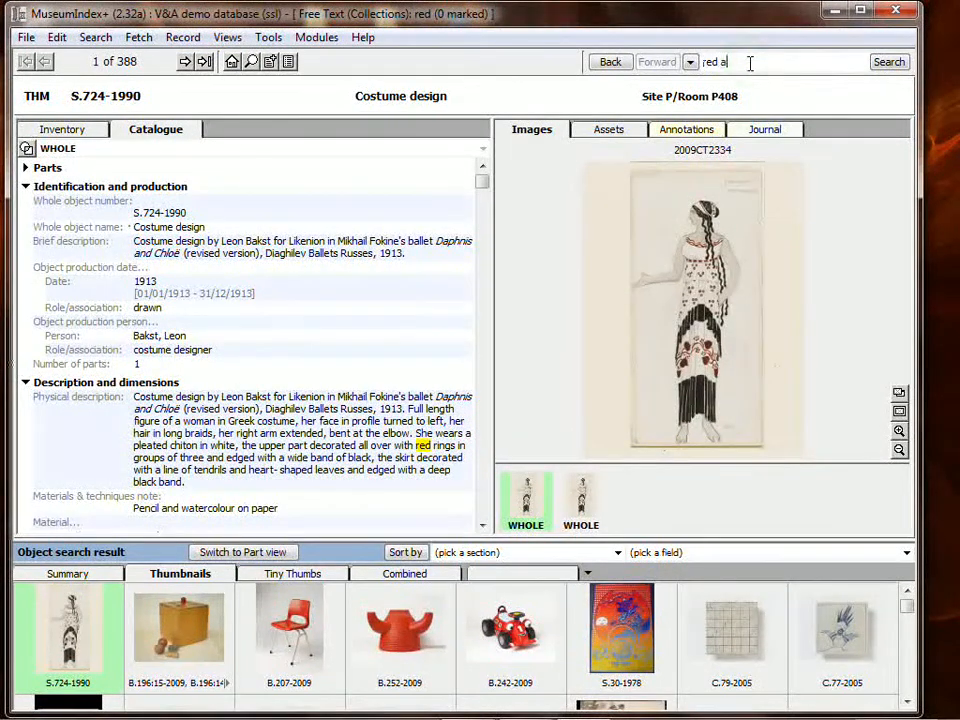
{"action": "type", "text": "nd green"}
{"action": "key", "text": "Return"}
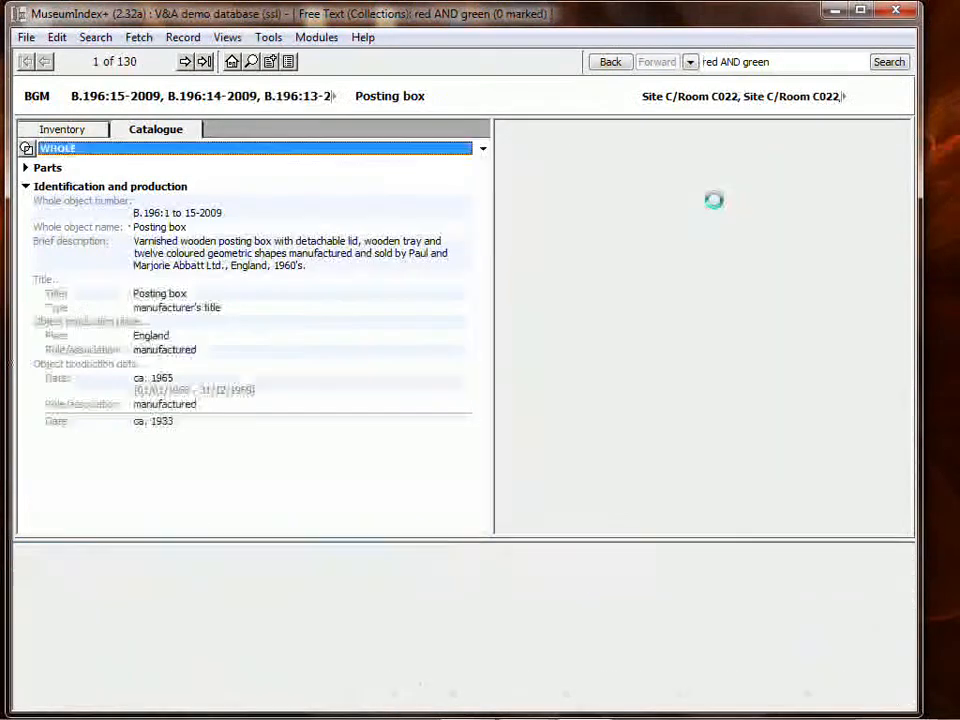
Add blue as a third required word and run the search for "red AND green AND blue"
{"action": "left_click", "coordinate": [801, 61]}
{"action": "type", "text": "and bluw"}
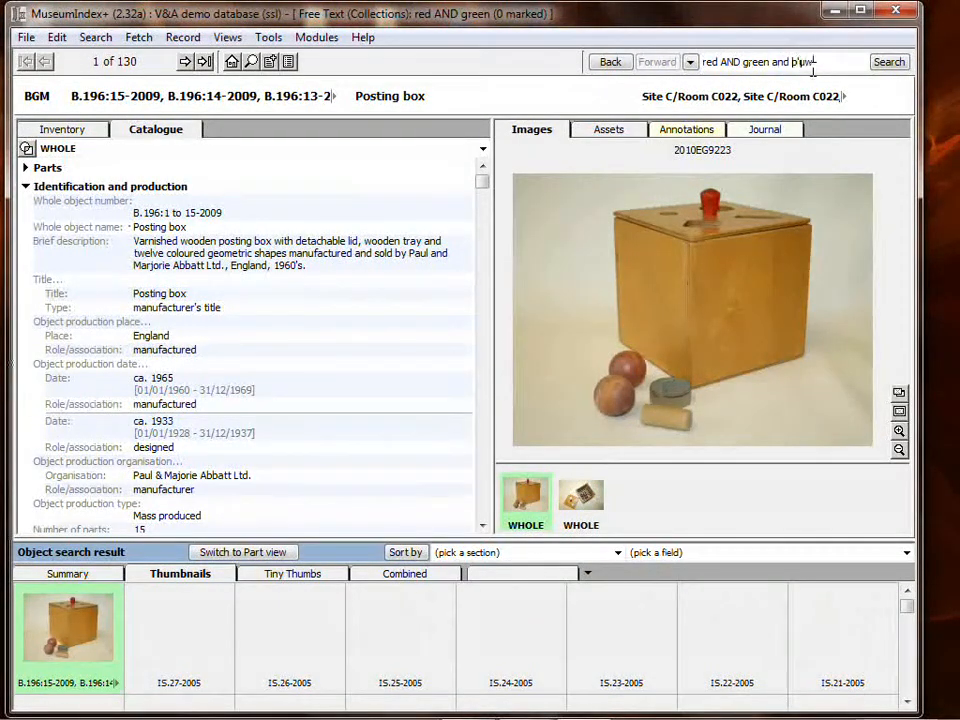
{"action": "key", "text": "Return"}
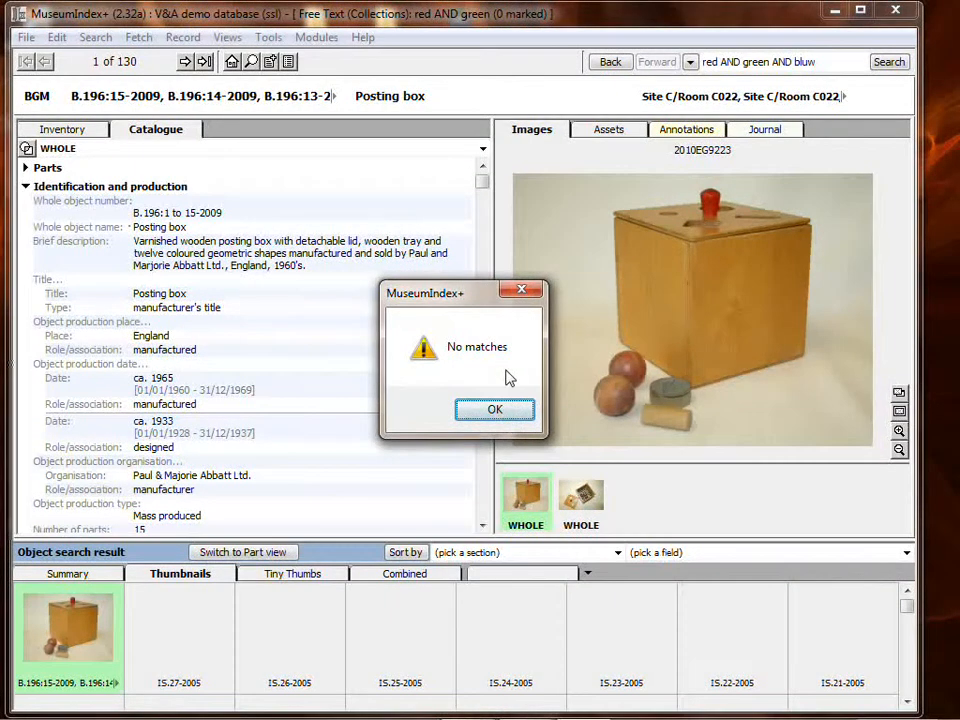
{"action": "left_click", "coordinate": [494, 409]}
{"action": "left_click", "coordinate": [842, 65]}
{"action": "key", "text": "BackSpace"}
{"action": "type", "text": "e"}
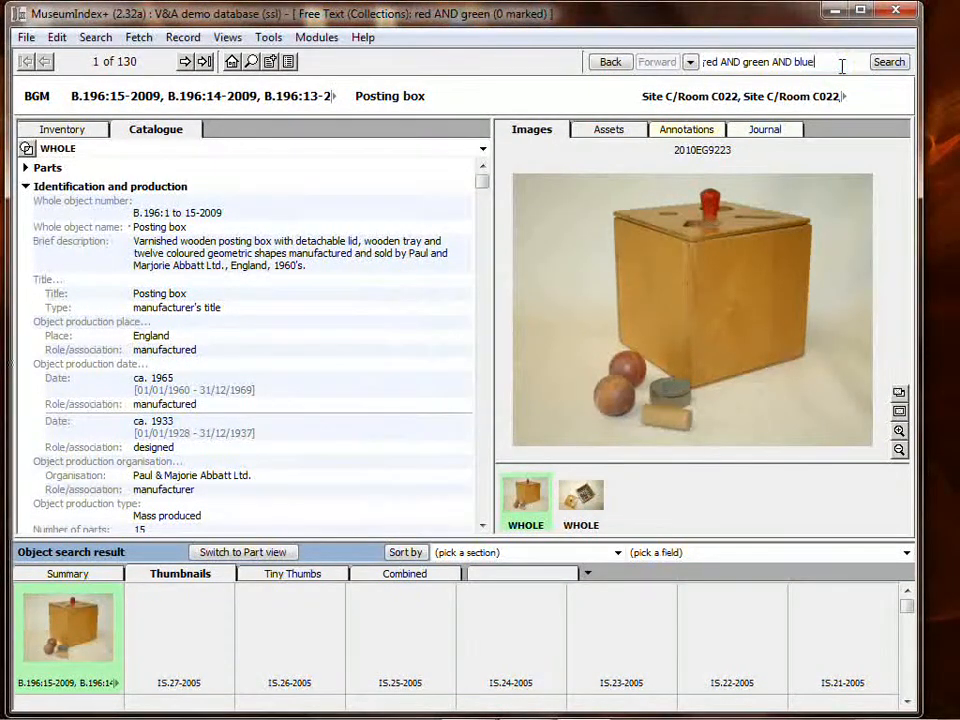
{"action": "key", "text": "Return"}
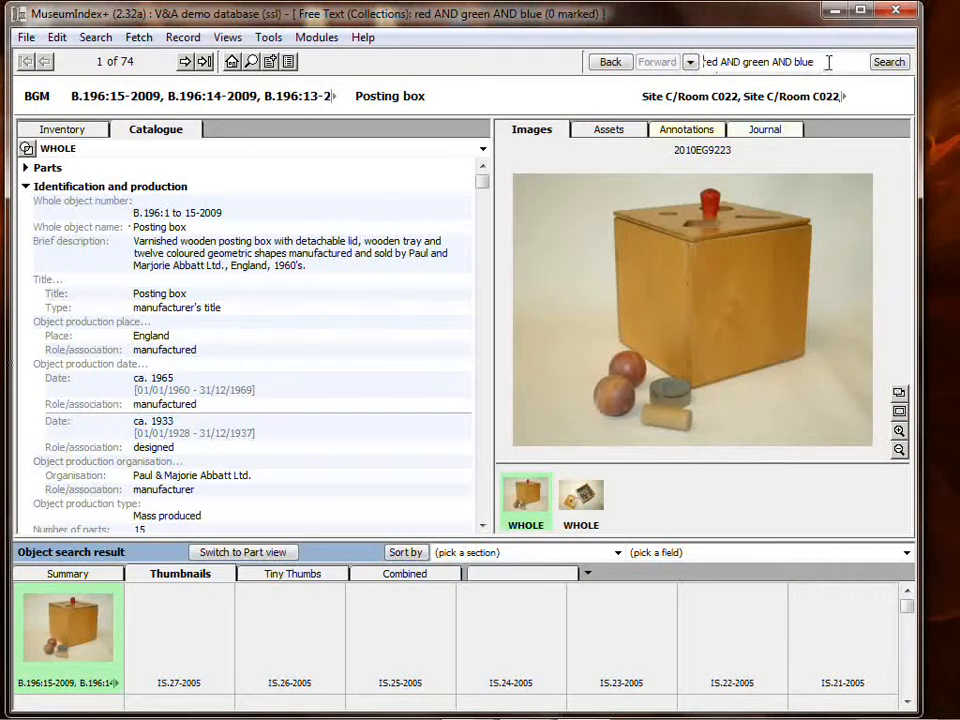
Search for the literal word "and" in quotation marks and open the costume design record S.724-1990
{"action": "left_click_drag", "start_coordinate": [821, 64], "coordinate": [653, 74]}
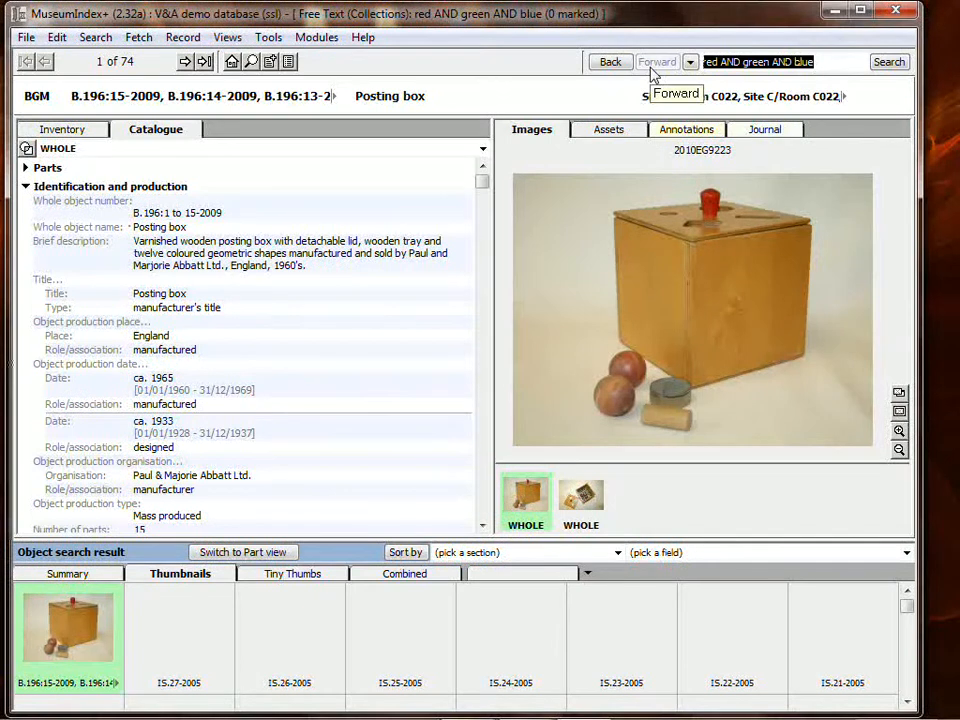
{"action": "type", "text": "\"and"}
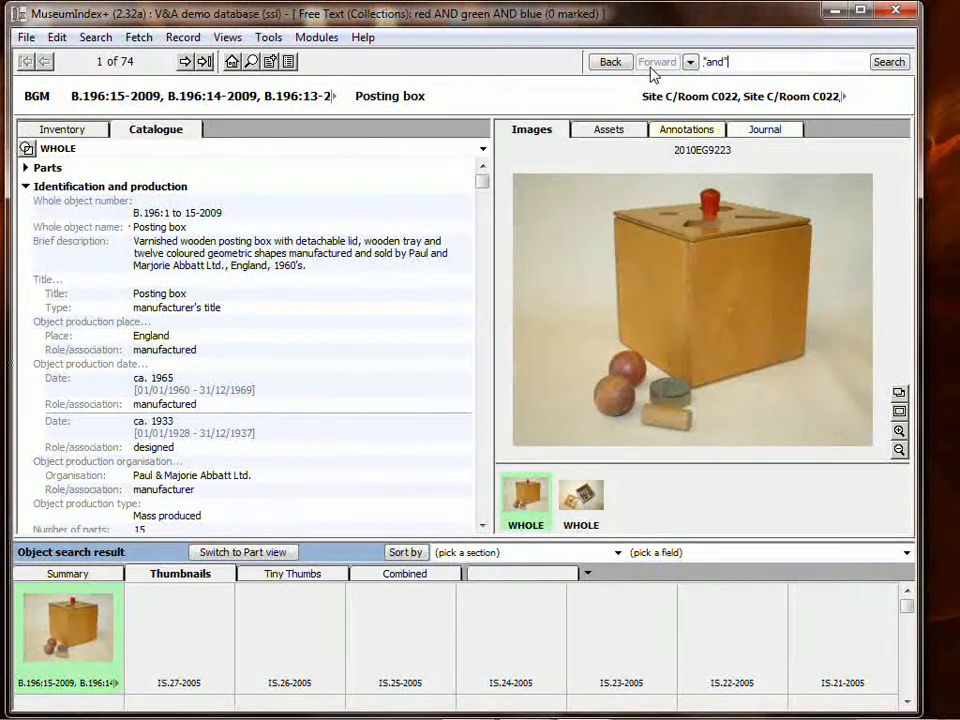
{"action": "key", "text": "Return"}
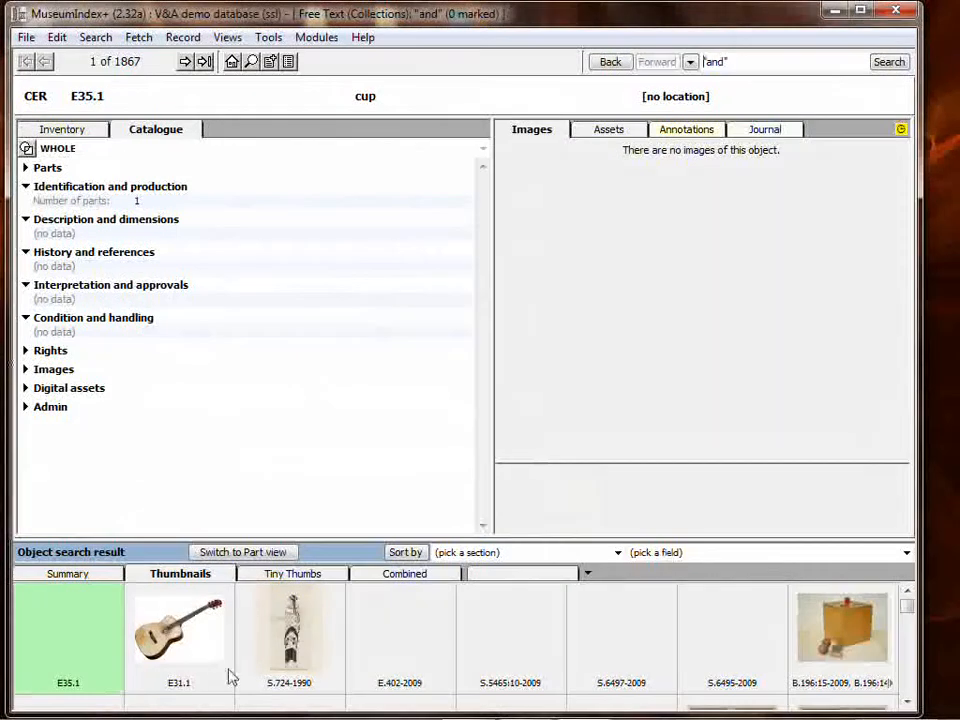
{"action": "left_click", "coordinate": [290, 635]}
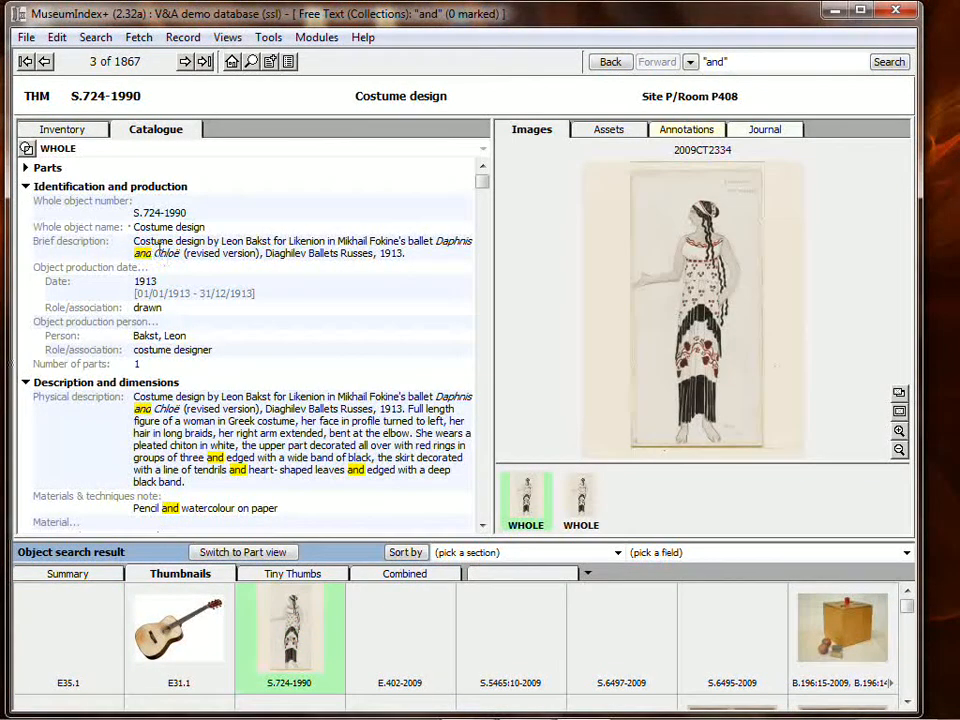
Search the collections for objects matching either colour with "red or green"
{"action": "left_click", "coordinate": [749, 62]}
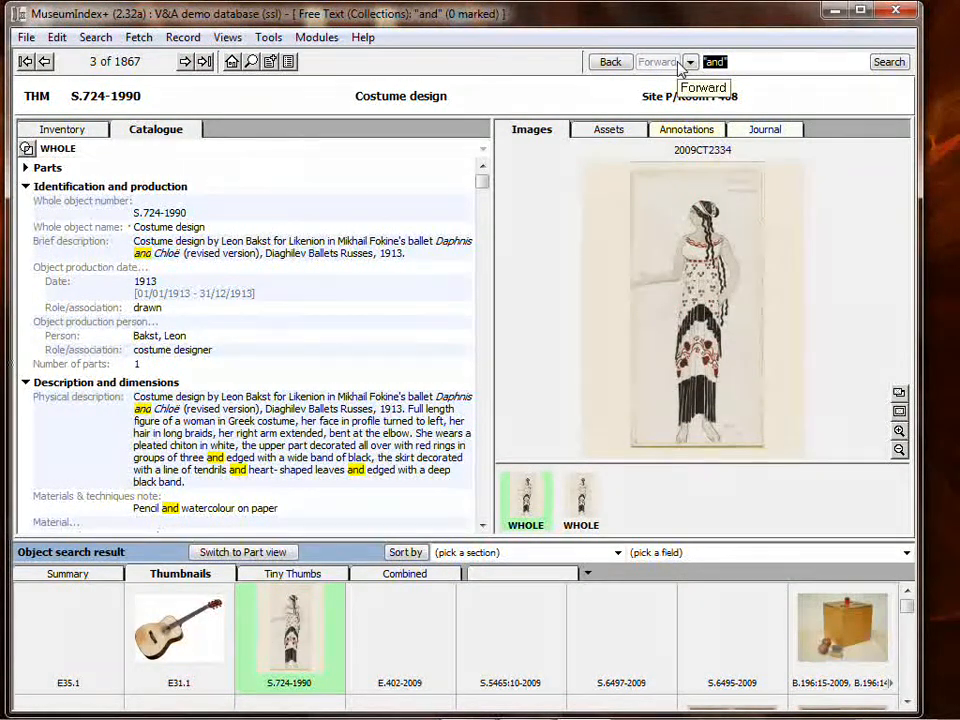
{"action": "type", "text": "red or gree"}
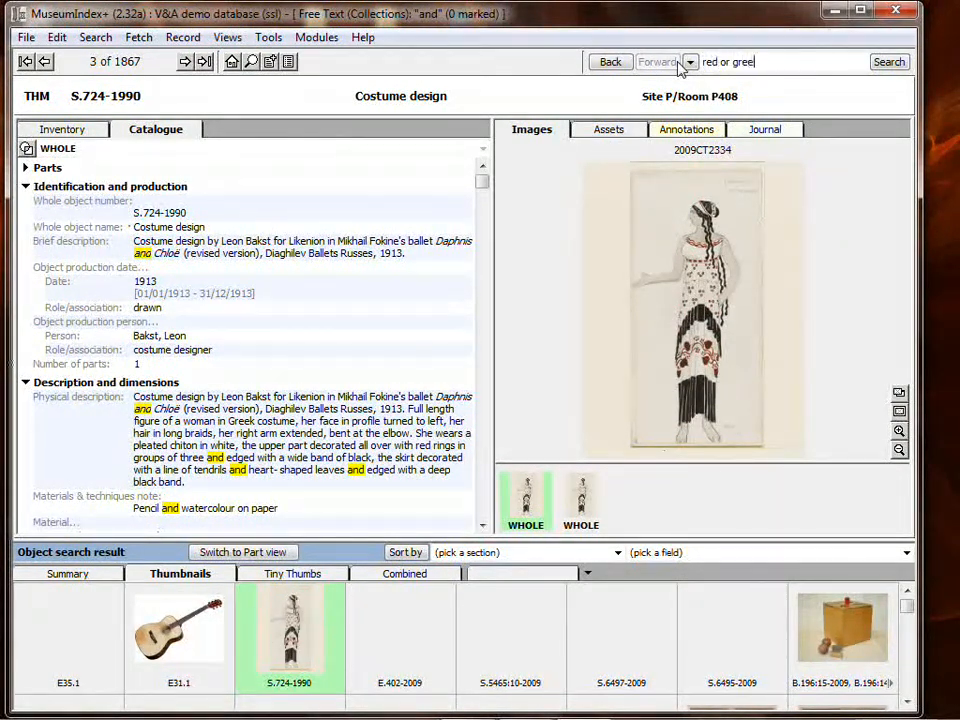
{"action": "type", "text": "n"}
{"action": "key", "text": "Return"}
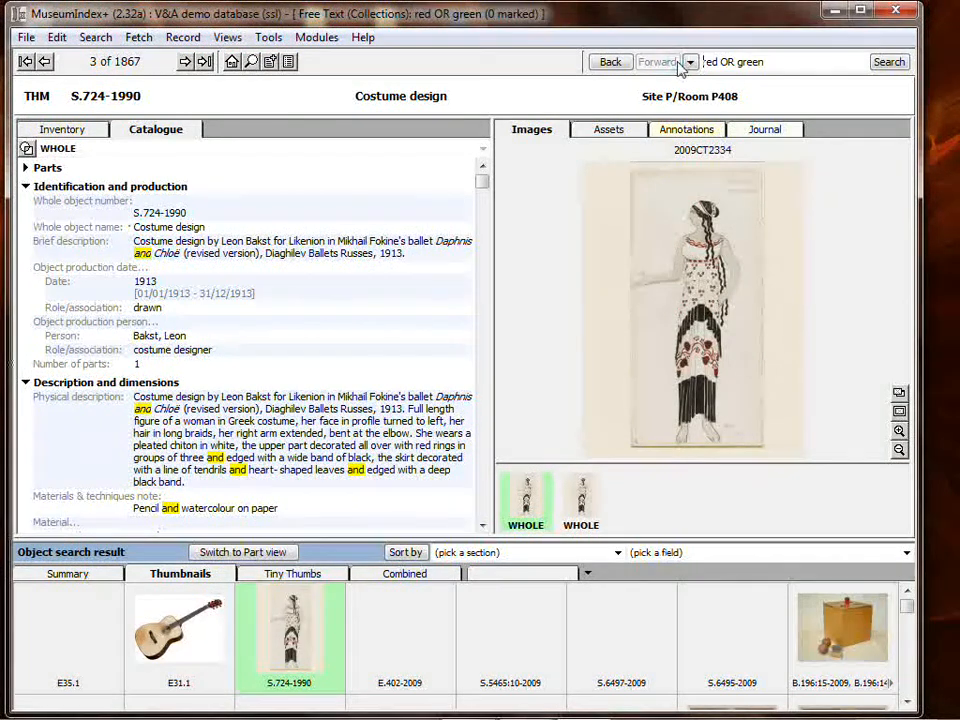
Change the operator between the two colours to "not" and run the search for red without green
{"action": "left_click", "coordinate": [784, 61]}
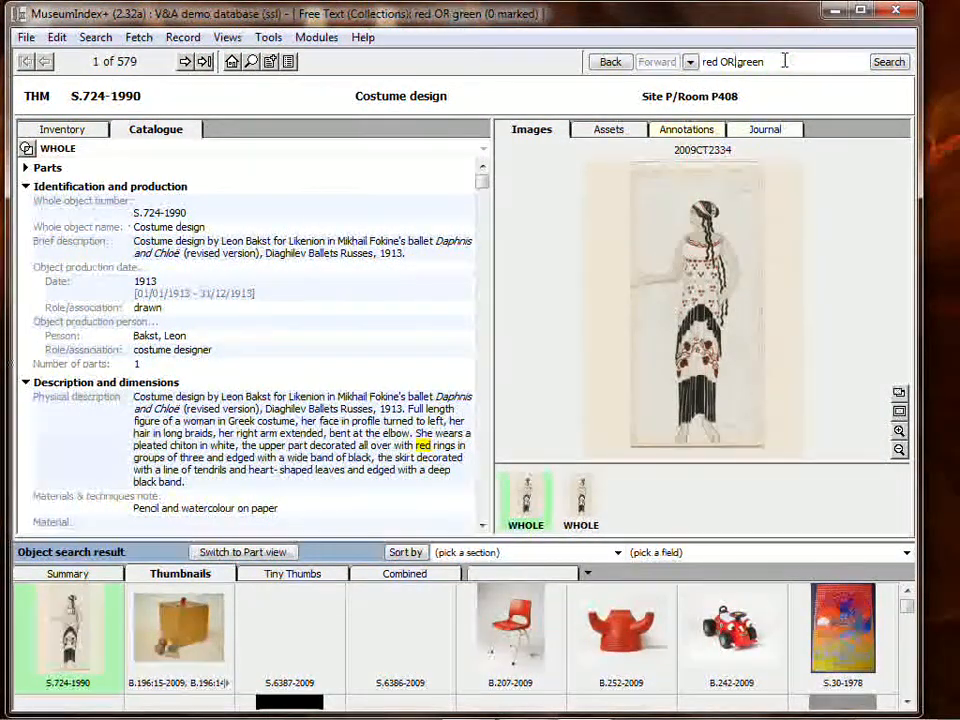
{"action": "key", "text": "ctrl+shift+Left"}
{"action": "type", "text": "not"}
{"action": "key", "text": "Return"}
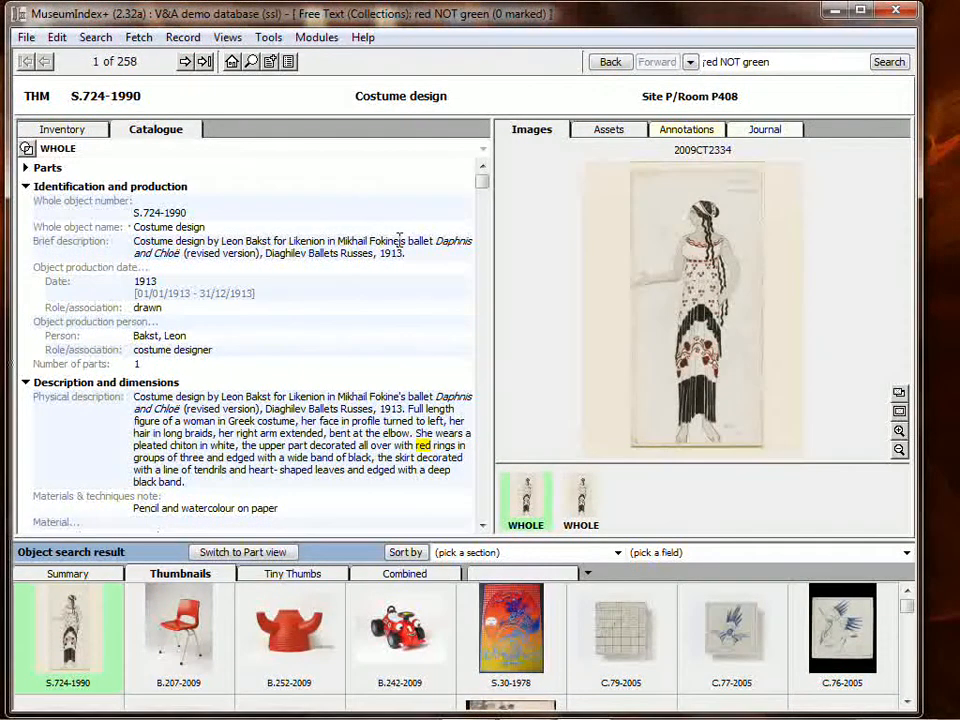
Replace the query with "(red and blue) not green" and run the search
{"action": "left_click", "coordinate": [825, 60]}
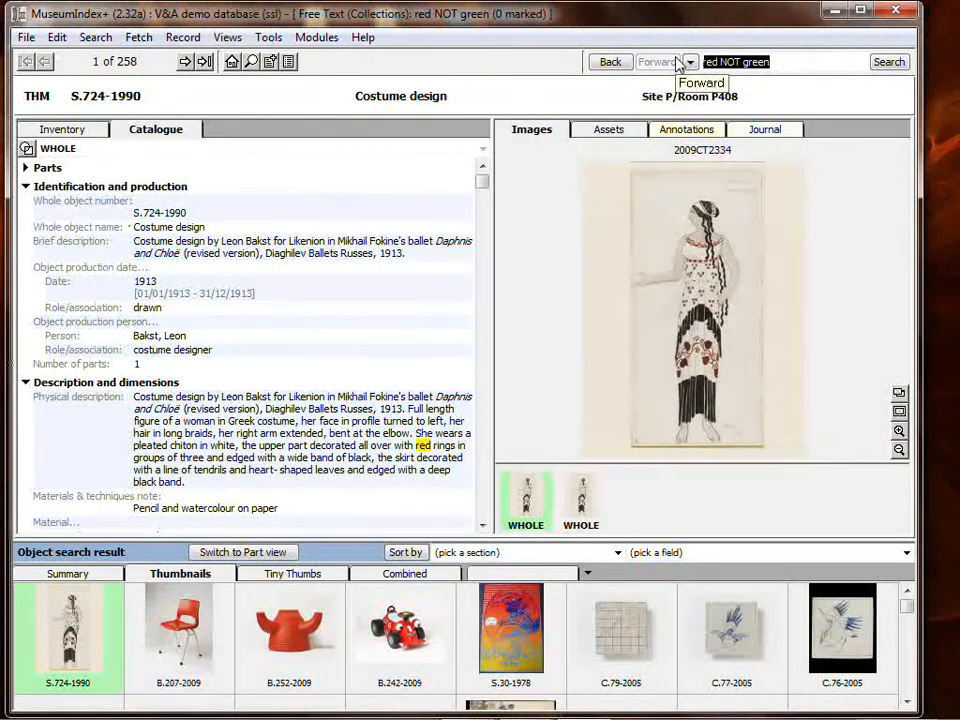
{"action": "key", "text": "BackSpace"}
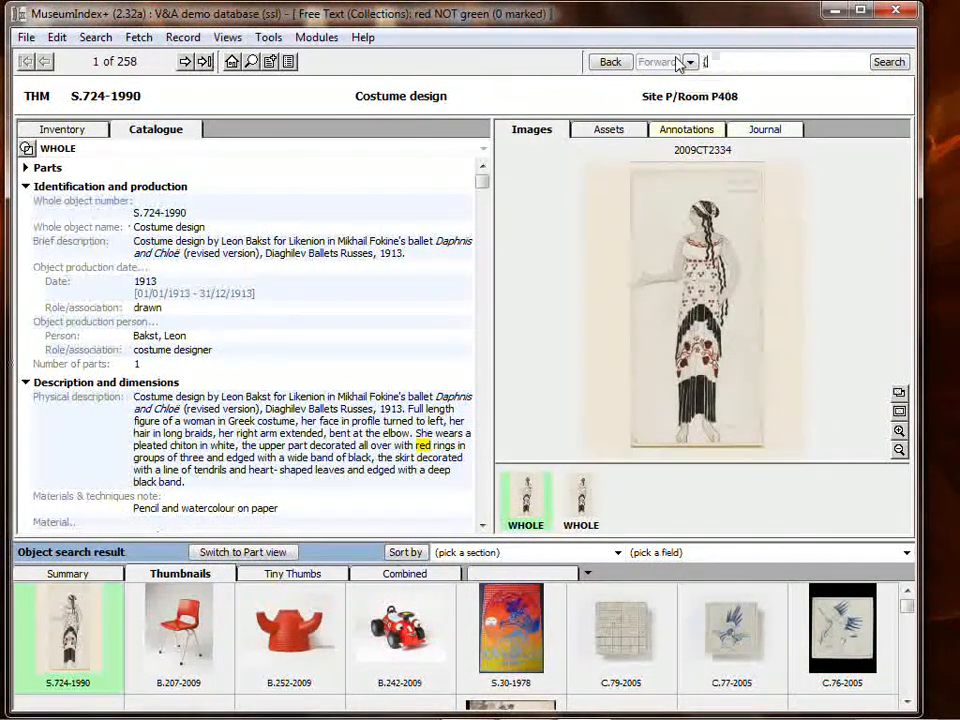
{"action": "type", "text": "(red and blue) not green"}
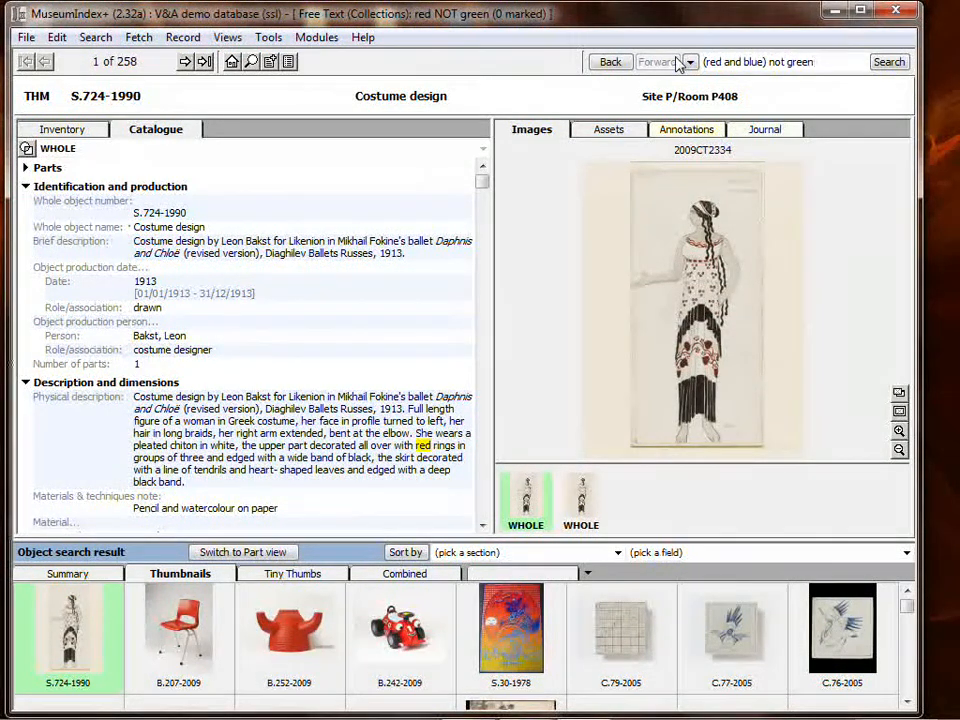
{"action": "key", "text": "Return"}
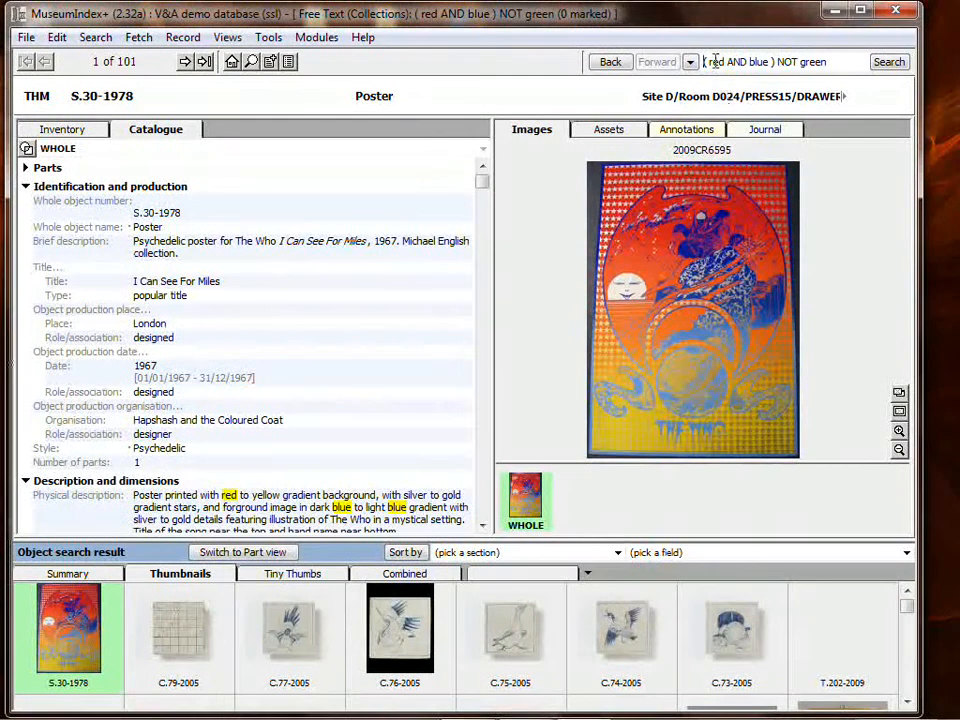
Run a wildcard search for words beginning with "back" using "back*"
{"action": "left_click_drag", "start_coordinate": [832, 62], "coordinate": [673, 66]}
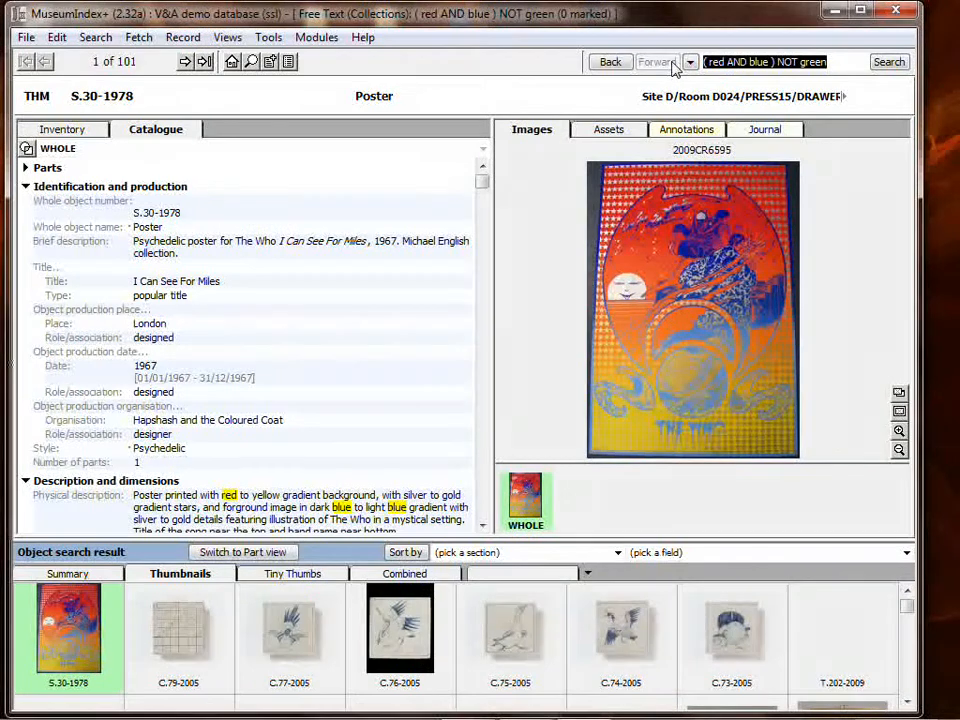
{"action": "type", "text": "back*"}
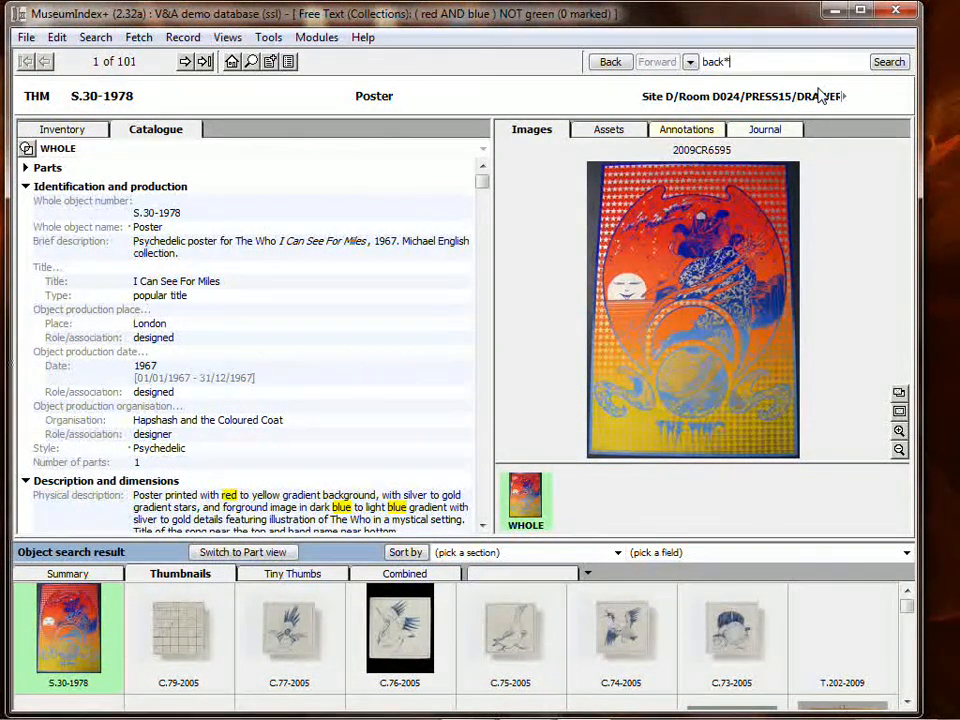
{"action": "key", "text": "Return"}
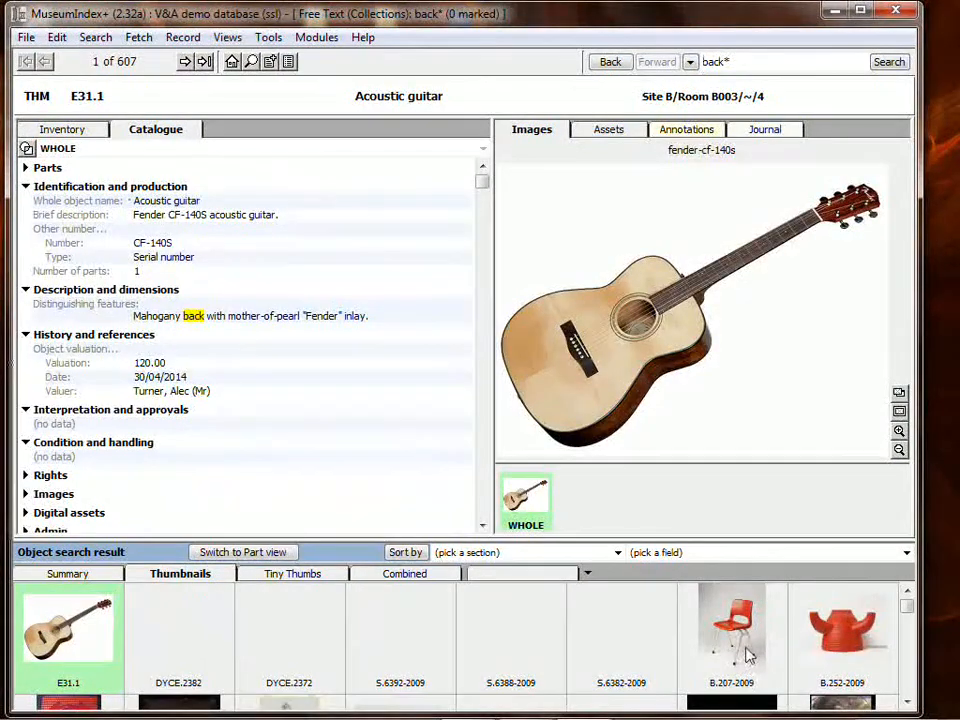
Examine the chair B.207-2009, casket 13:1-1864, figure C.926-1919 and sugar bowl 3651-1901 records for the highlighted words matching the wildcard
{"action": "left_click", "coordinate": [748, 655]}
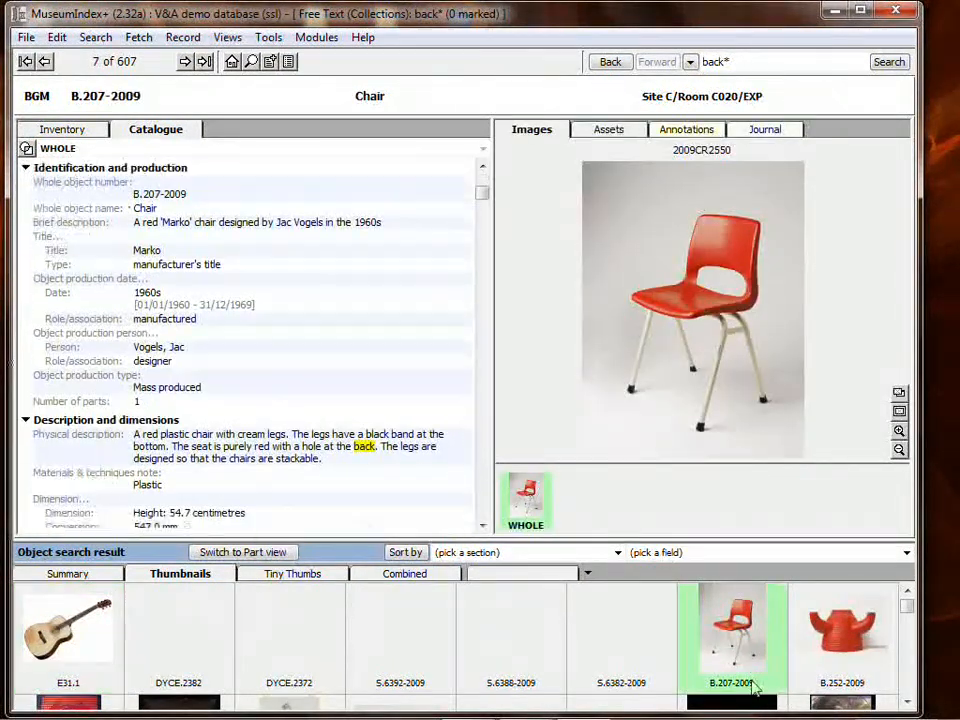
{"action": "scroll", "coordinate": [700, 650], "scroll_direction": "down", "scroll_amount": 8}
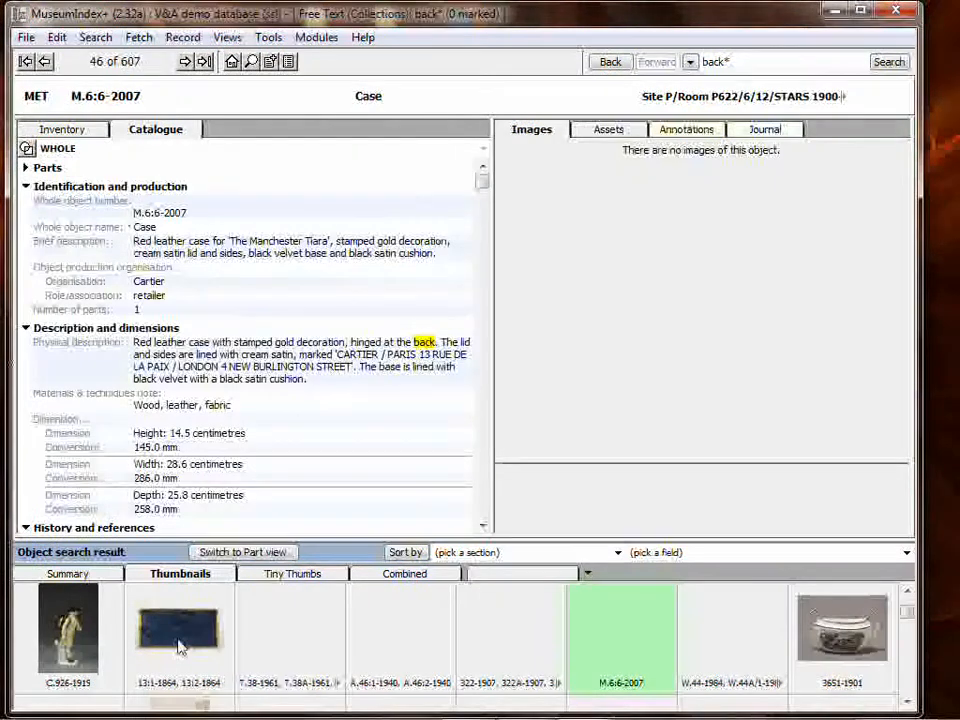
{"action": "left_click", "coordinate": [181, 647]}
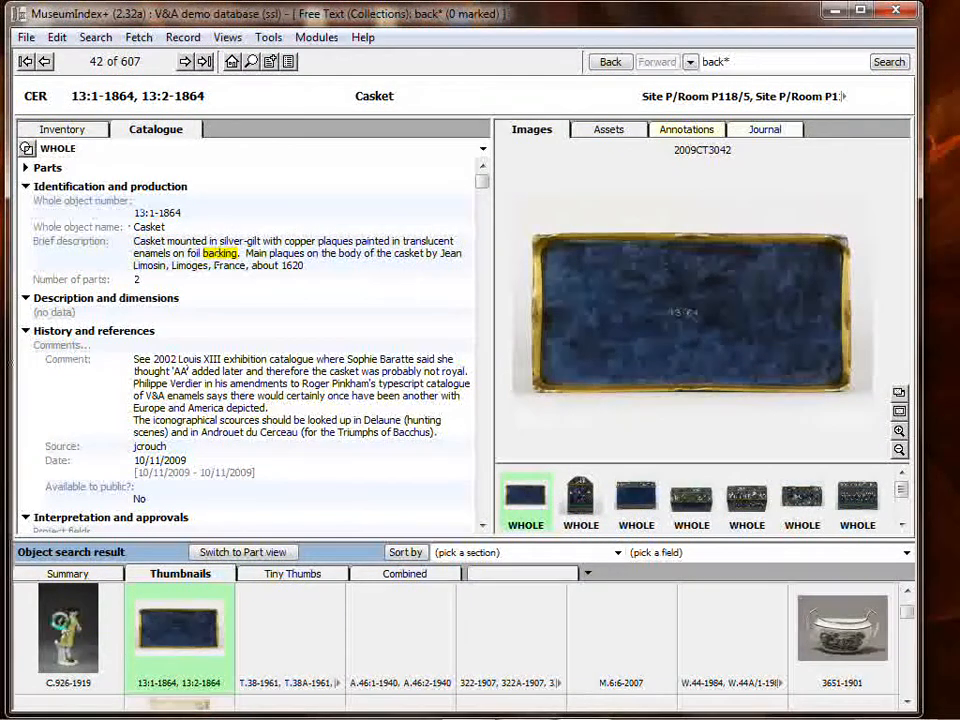
{"action": "left_click", "coordinate": [68, 630]}
{"action": "scroll", "coordinate": [292, 362], "scroll_direction": "down", "scroll_amount": 3}
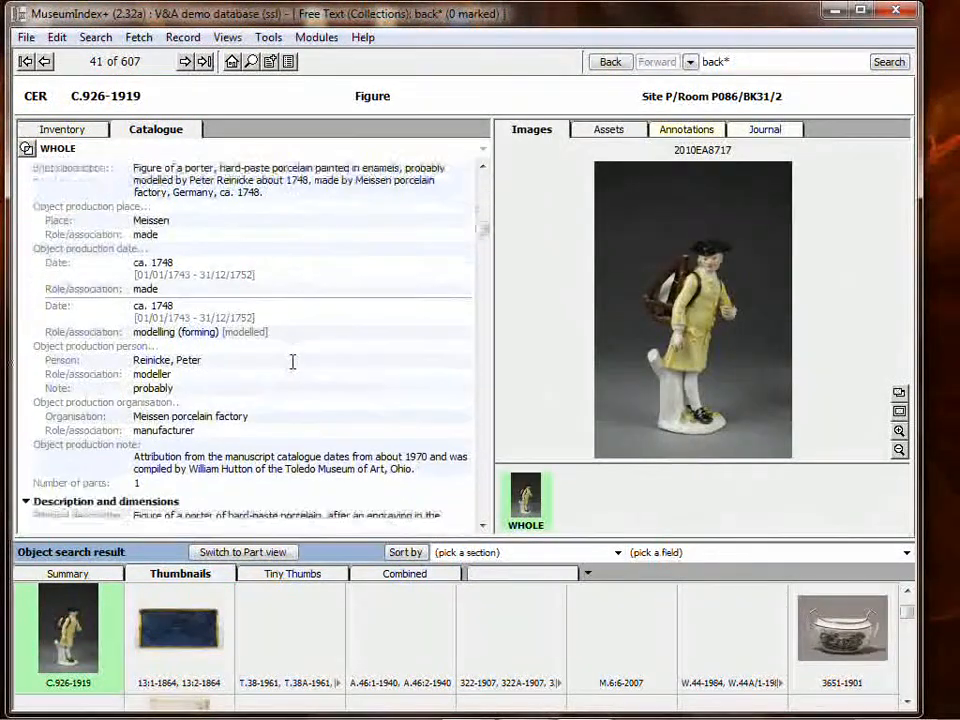
{"action": "scroll", "coordinate": [292, 362], "scroll_direction": "down", "scroll_amount": 5}
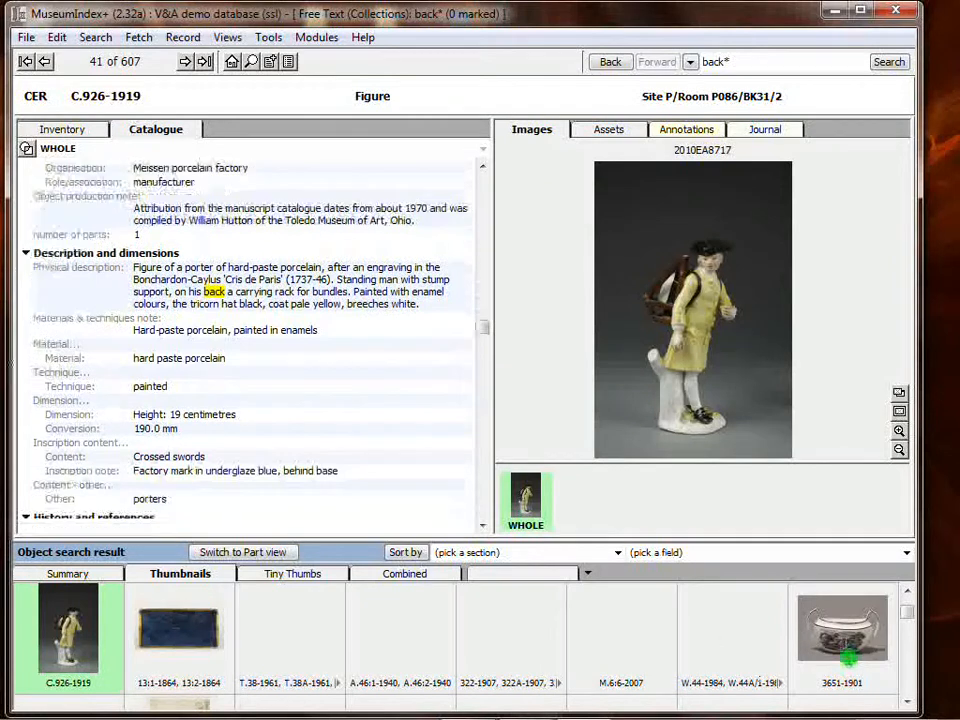
{"action": "left_click", "coordinate": [846, 640]}
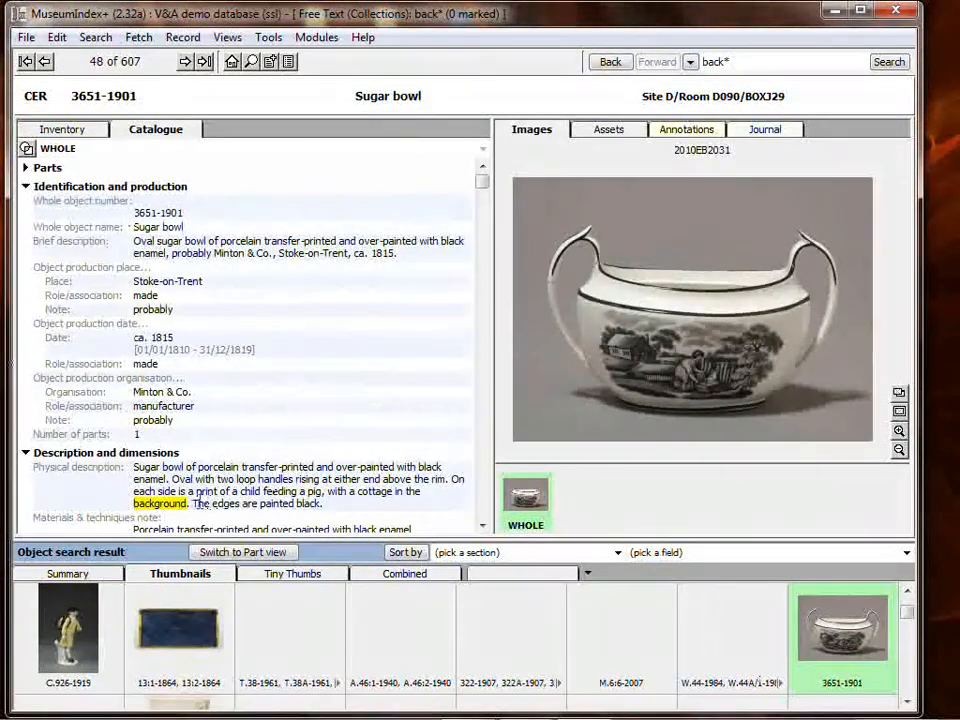
{"action": "scroll", "coordinate": [196, 503], "scroll_direction": "down", "scroll_amount": 1}
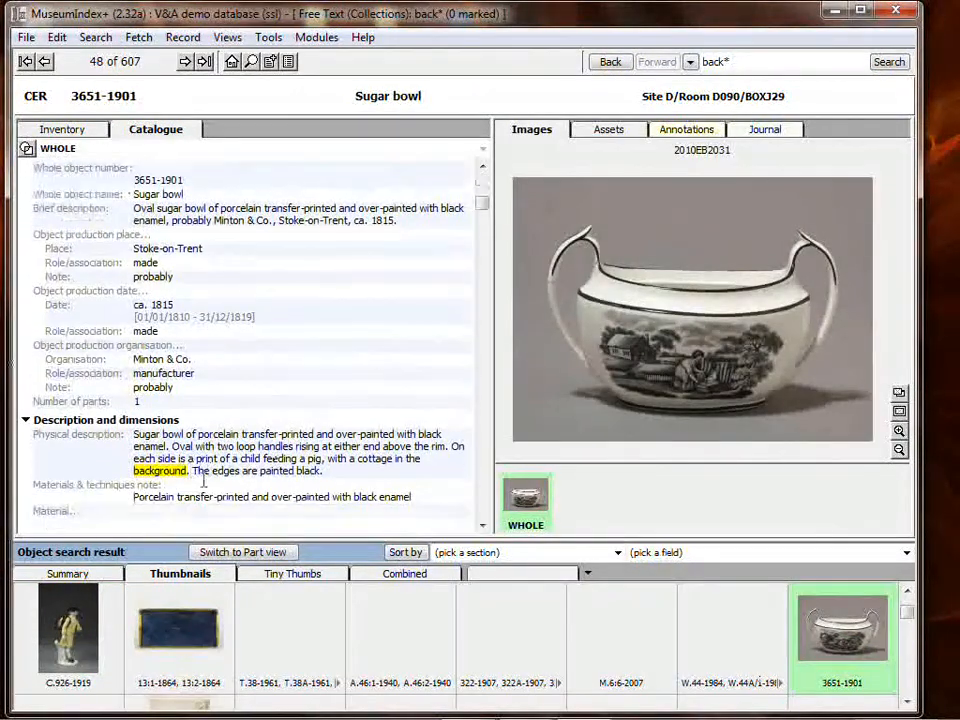
Replace the query with the mid-word wildcard "o*l" and run the search
{"action": "left_click", "coordinate": [752, 62]}
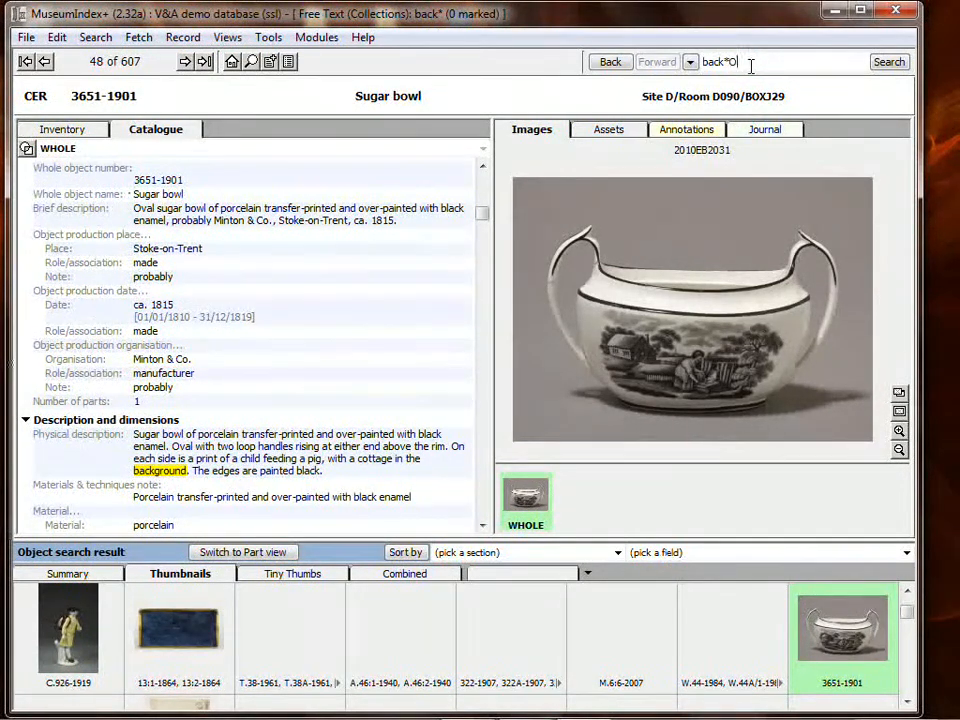
{"action": "double_click", "coordinate": [751, 66]}
{"action": "type", "text": "o*"}
{"action": "key", "text": "Return"}
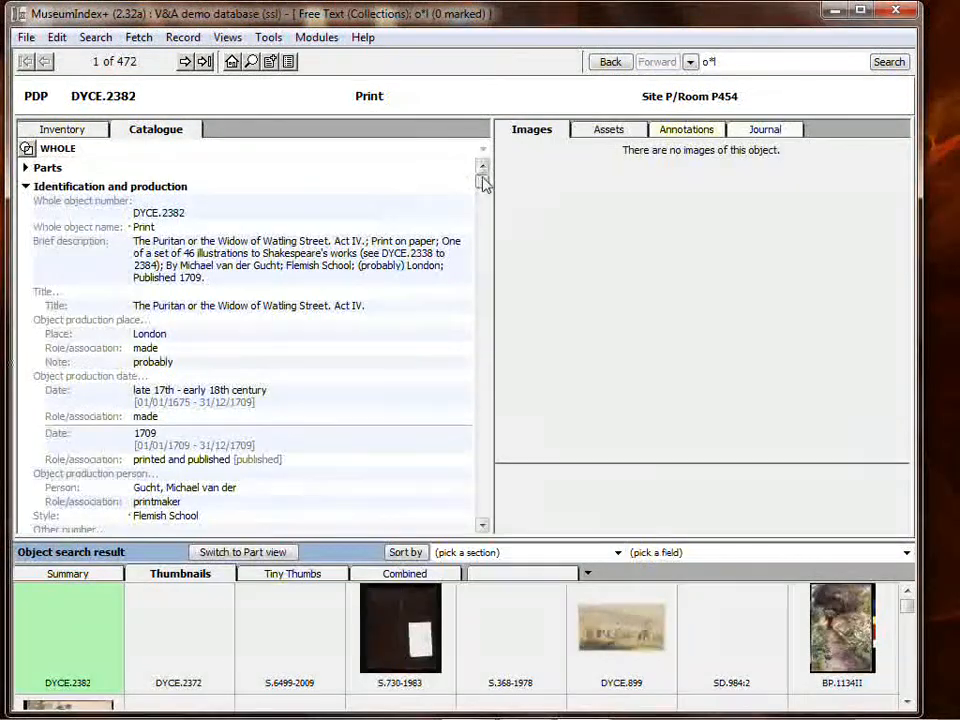
Examine the print DYCE.2382, miniature S.730-1983 and watercolour DYCE.899 records for the highlighted words matching the wildcard
{"action": "left_click_drag", "start_coordinate": [483, 183], "coordinate": [493, 500]}
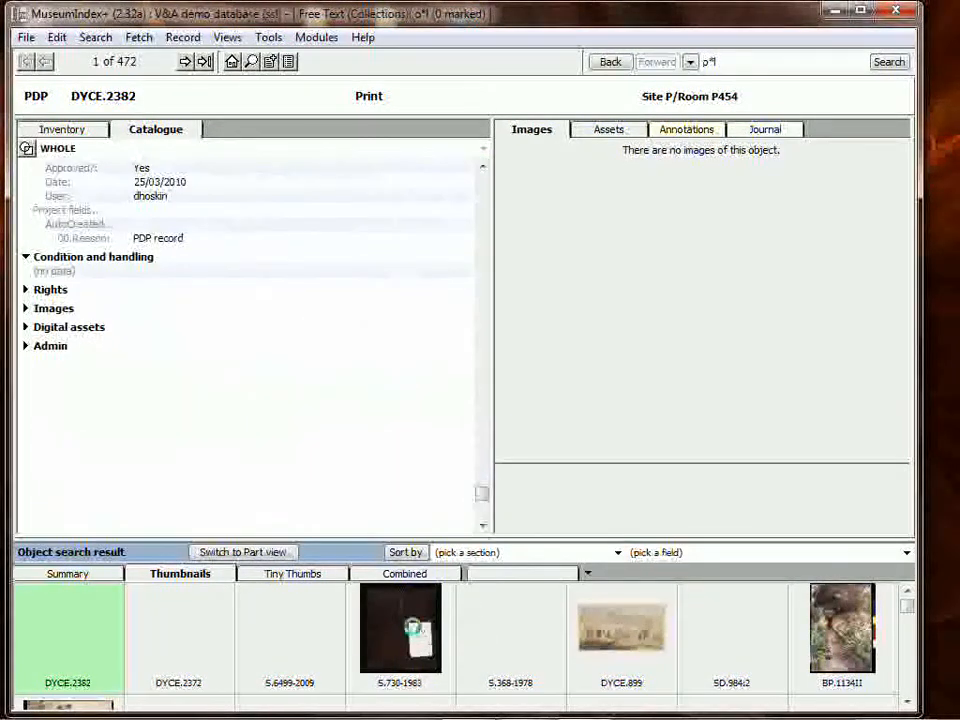
{"action": "left_click", "coordinate": [413, 626]}
{"action": "left_click_drag", "start_coordinate": [484, 184], "coordinate": [484, 195]}
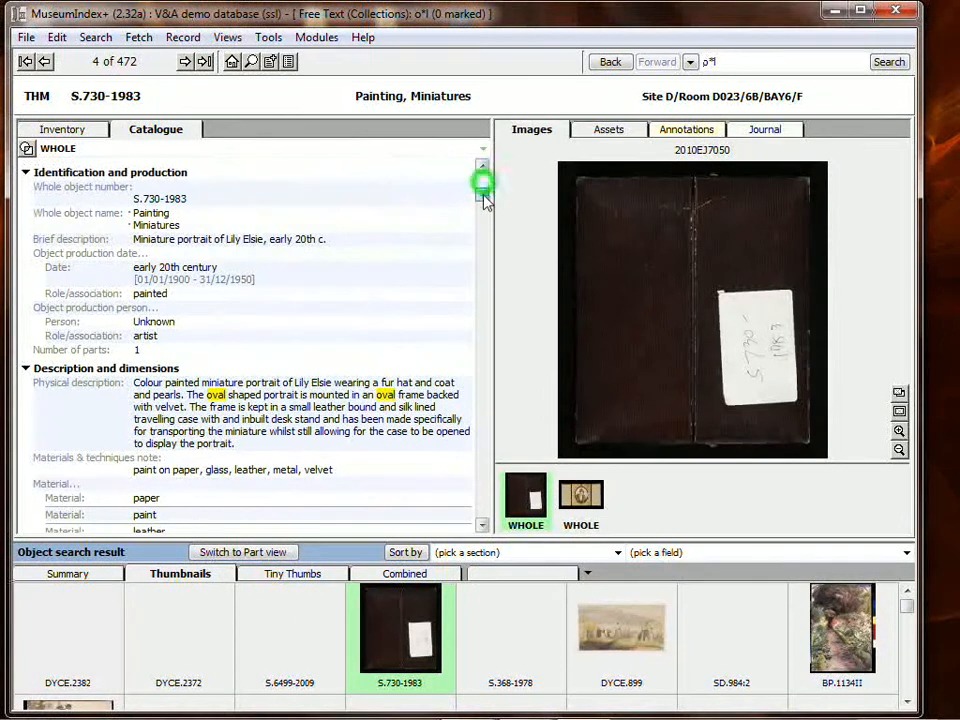
{"action": "left_click", "coordinate": [621, 630]}
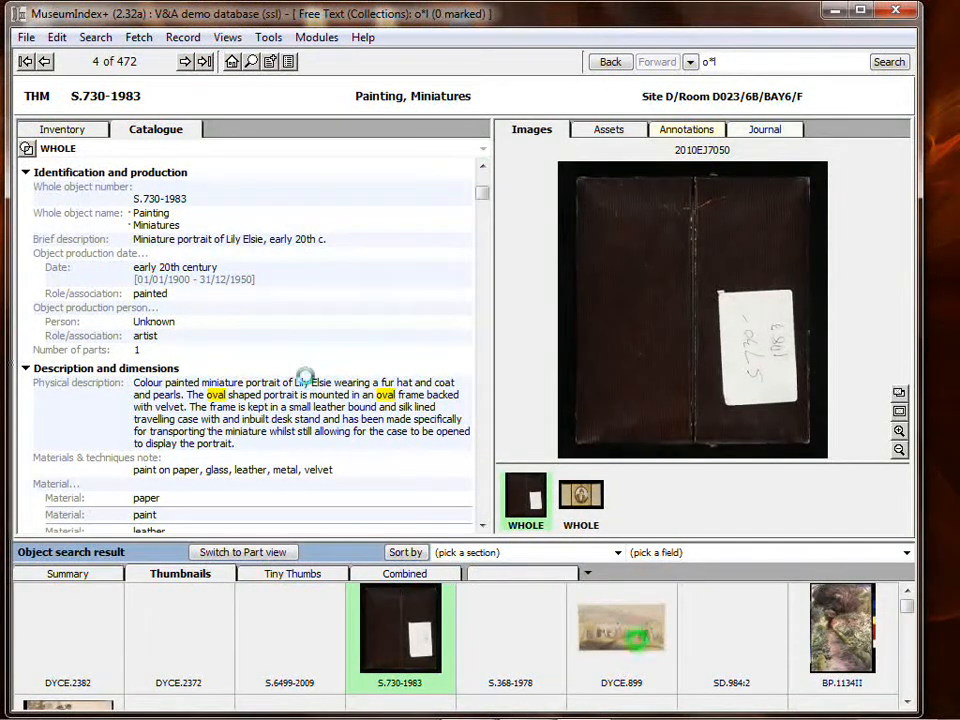
{"action": "left_click_drag", "start_coordinate": [481, 193], "coordinate": [484, 317]}
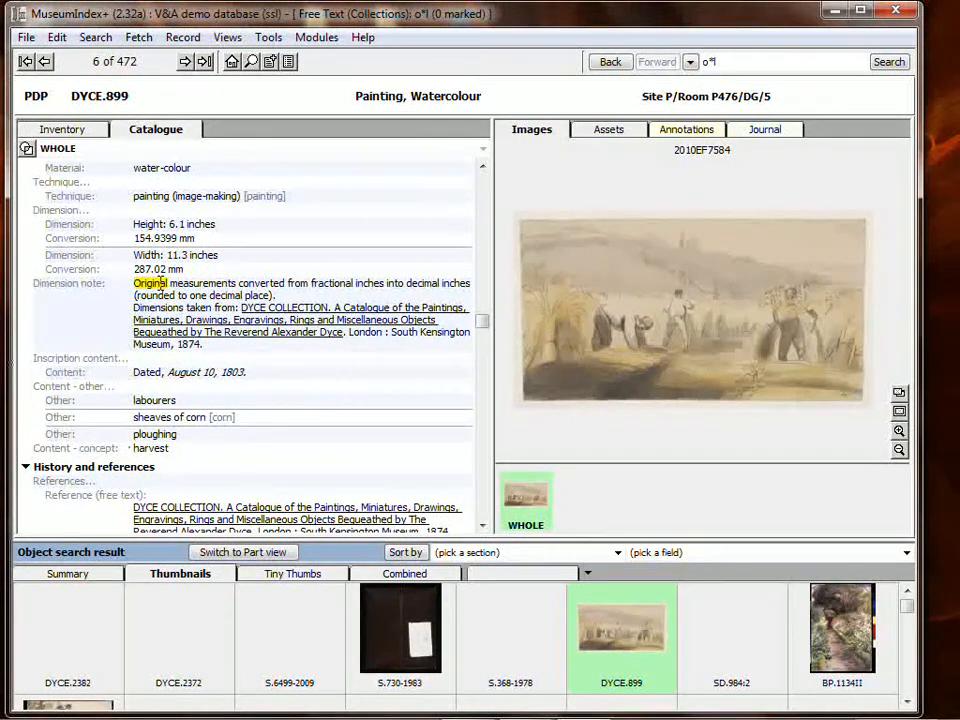
Clear the query text and reopen the "( red AND blue ) NOT green" search from the search history
{"action": "left_click", "coordinate": [723, 62]}
{"action": "key", "text": "BackSpace"}
{"action": "key", "text": "BackSpace"}
{"action": "key", "text": "BackSpace"}
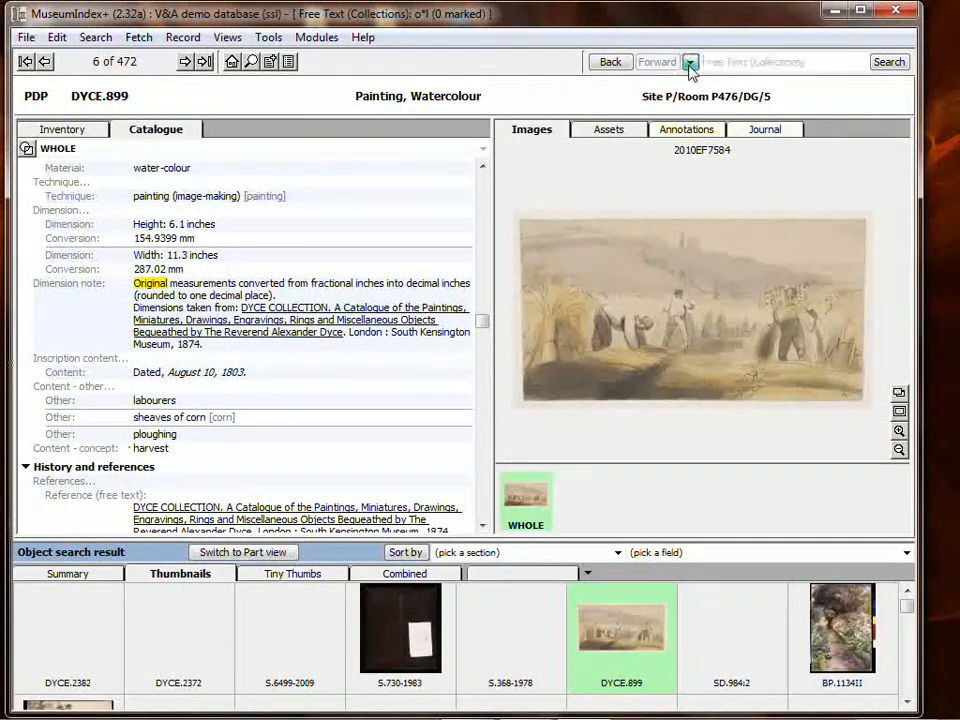
{"action": "left_click", "coordinate": [690, 62]}
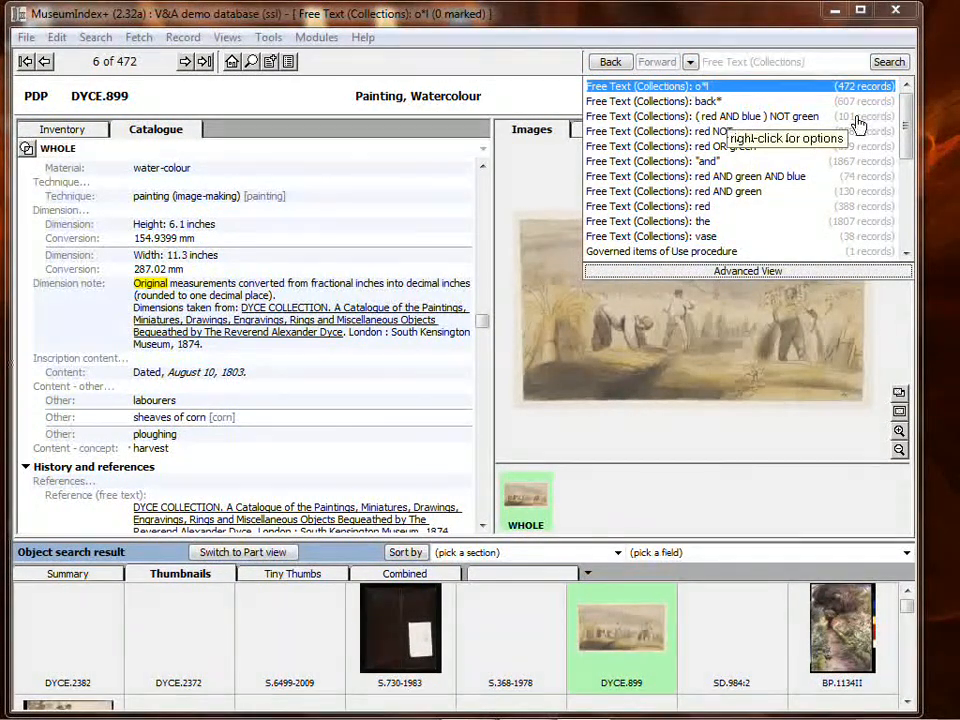
{"action": "left_click", "coordinate": [801, 116]}
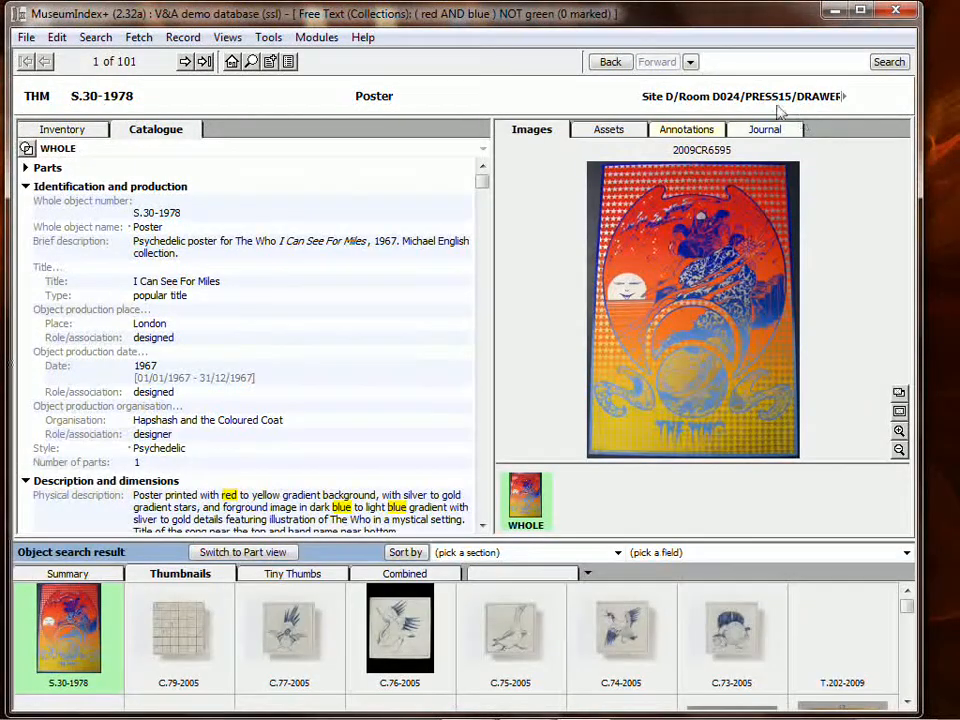
Reopen the earlier free-text search for "vase" from the search history
{"action": "left_click", "coordinate": [690, 62]}
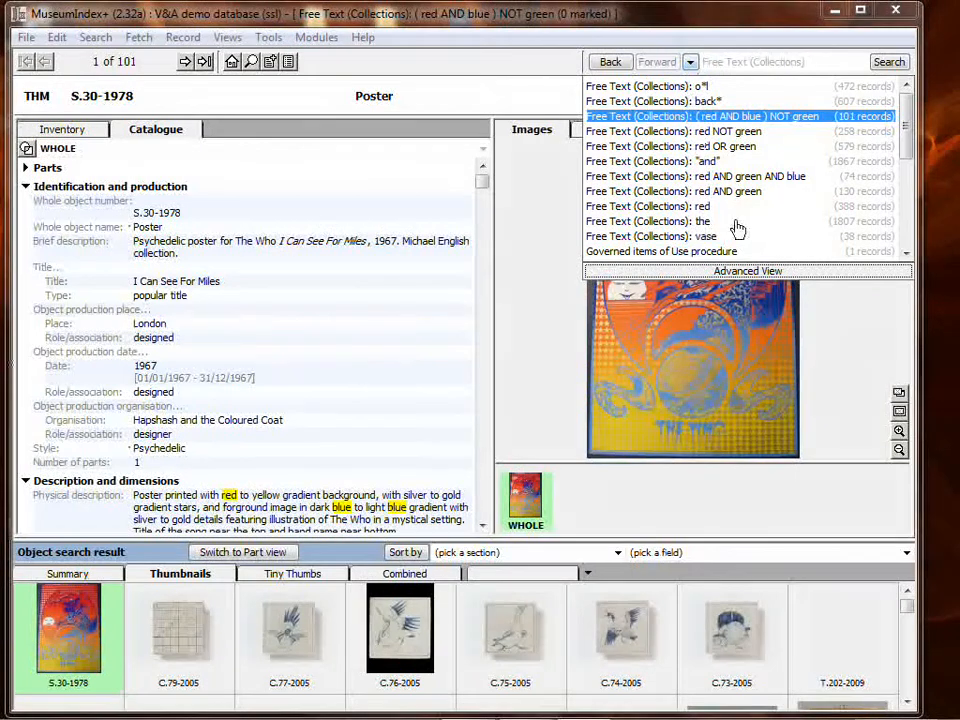
{"action": "scroll", "coordinate": [908, 128], "scroll_direction": "down", "scroll_amount": 2}
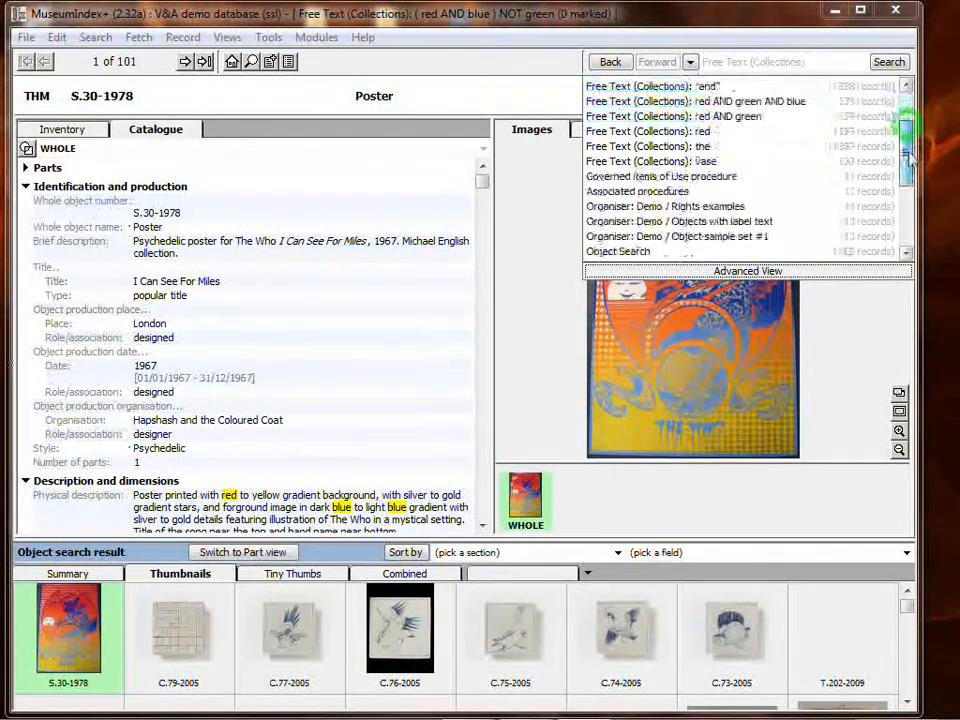
{"action": "left_click", "coordinate": [708, 161]}
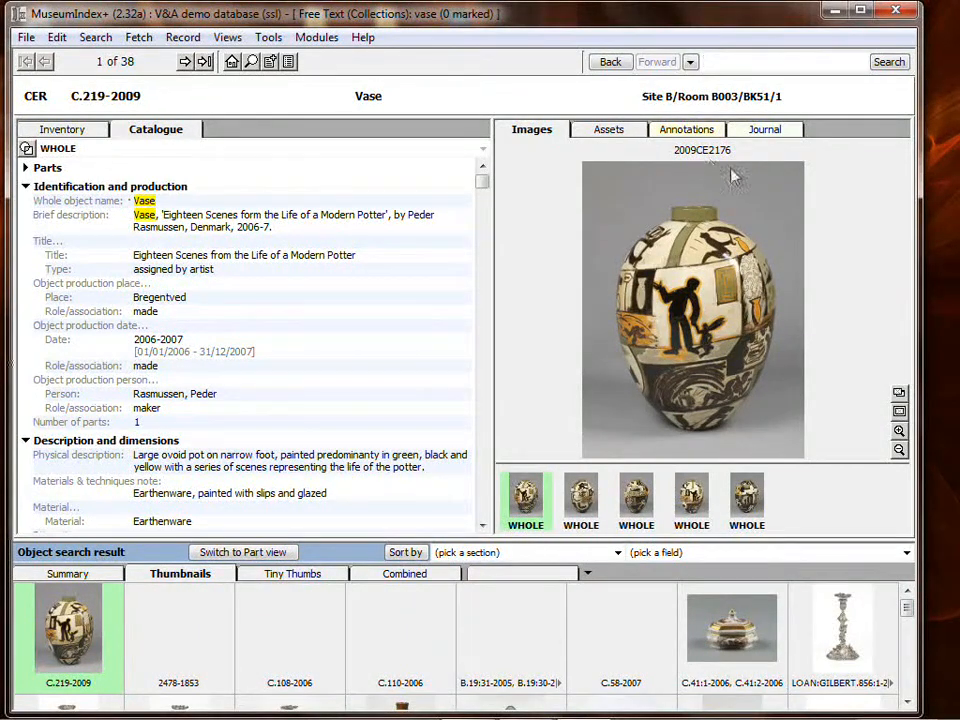
In the advanced search history, combine the "vase" search NOT the "( red AND blue ) NOT green" search and submit it
{"action": "left_click", "coordinate": [690, 62]}
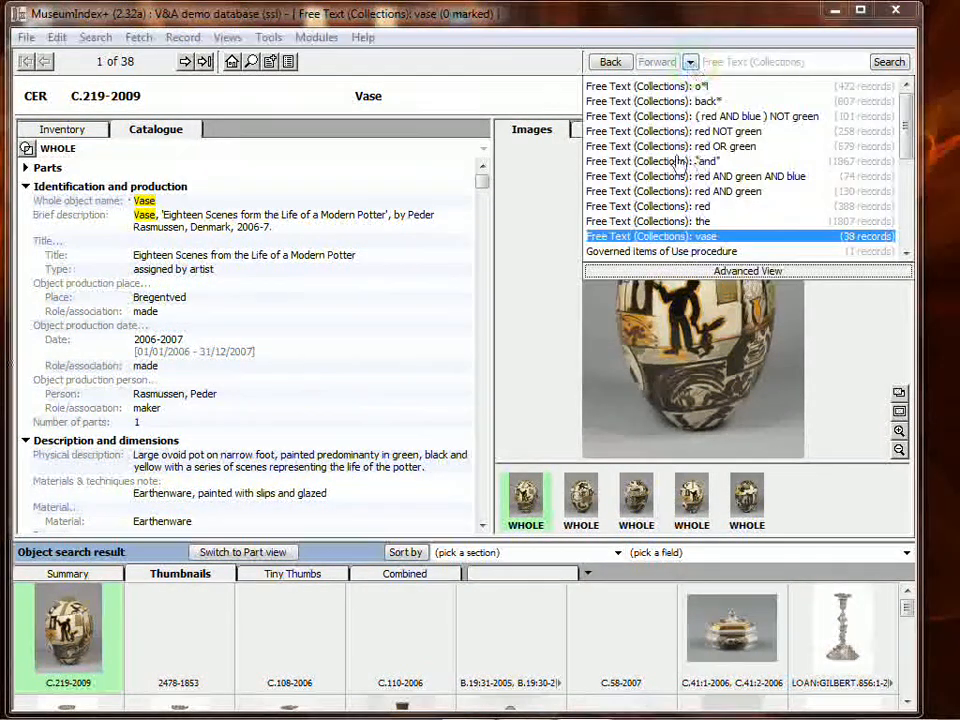
{"action": "left_click", "coordinate": [750, 272]}
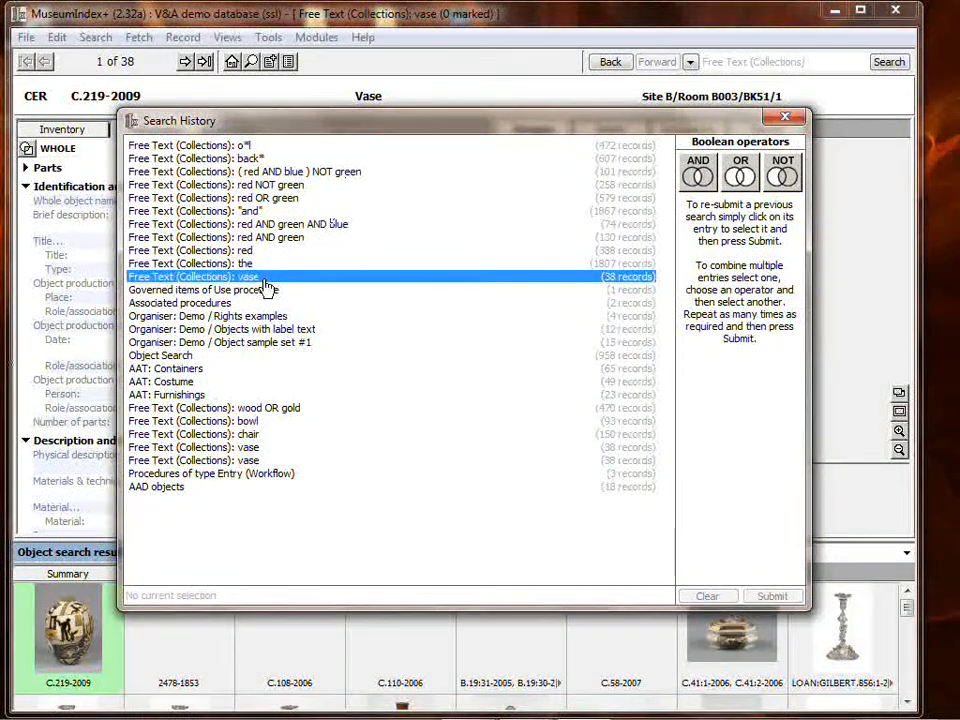
{"action": "left_click", "coordinate": [513, 280]}
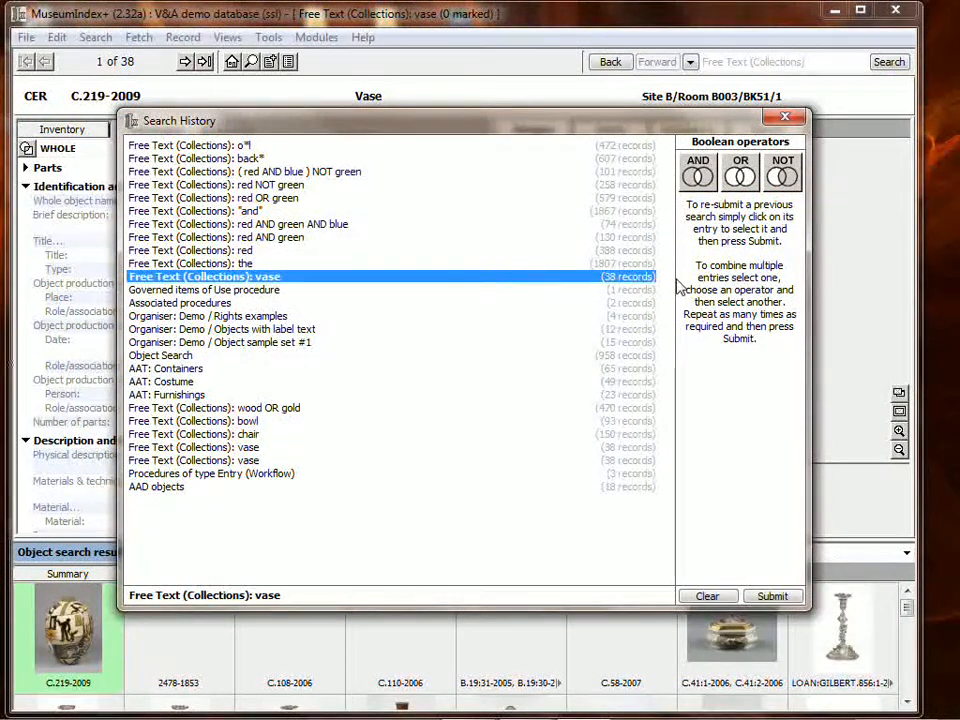
{"action": "left_click", "coordinate": [785, 172]}
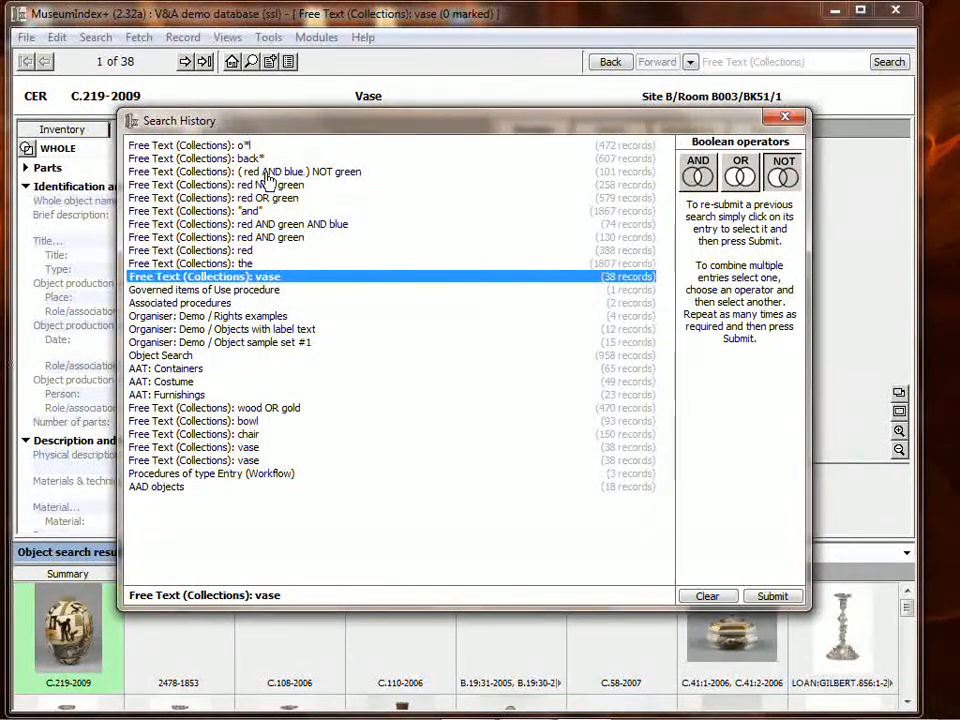
{"action": "left_click", "coordinate": [336, 171]}
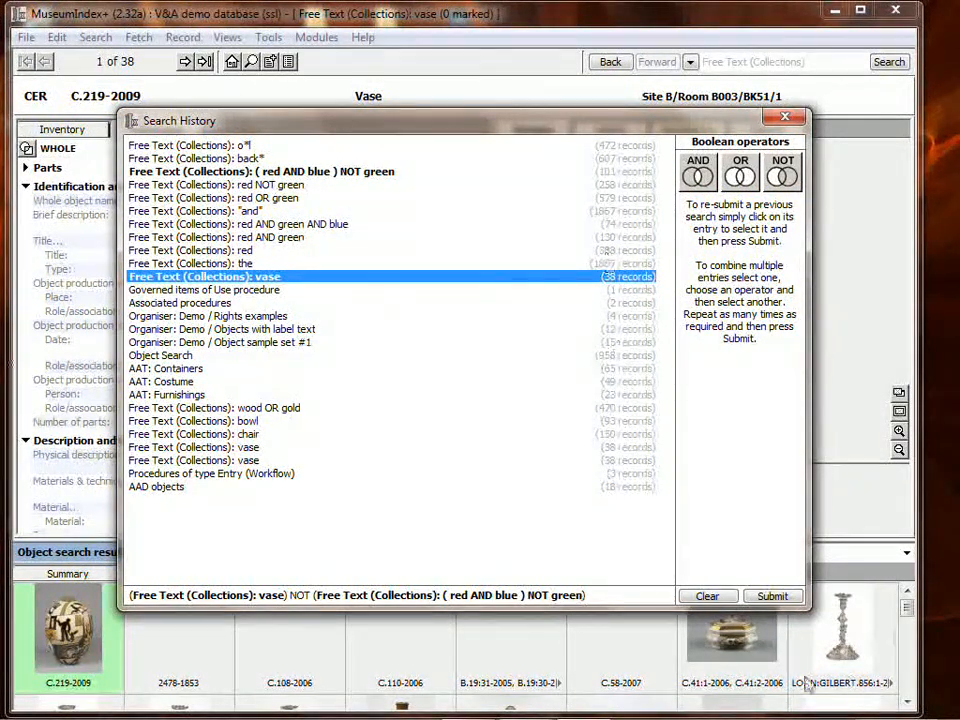
{"action": "left_click", "coordinate": [775, 596]}
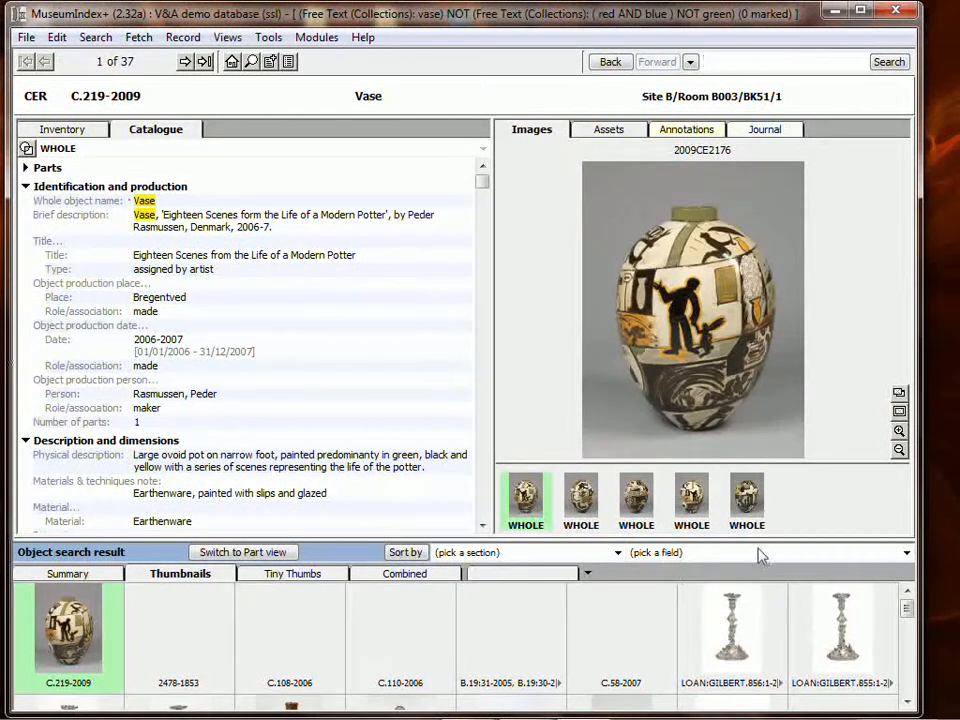
Check the search history for the combined search, close it and look over the vase record C.219-2009
{"action": "left_click", "coordinate": [690, 62]}
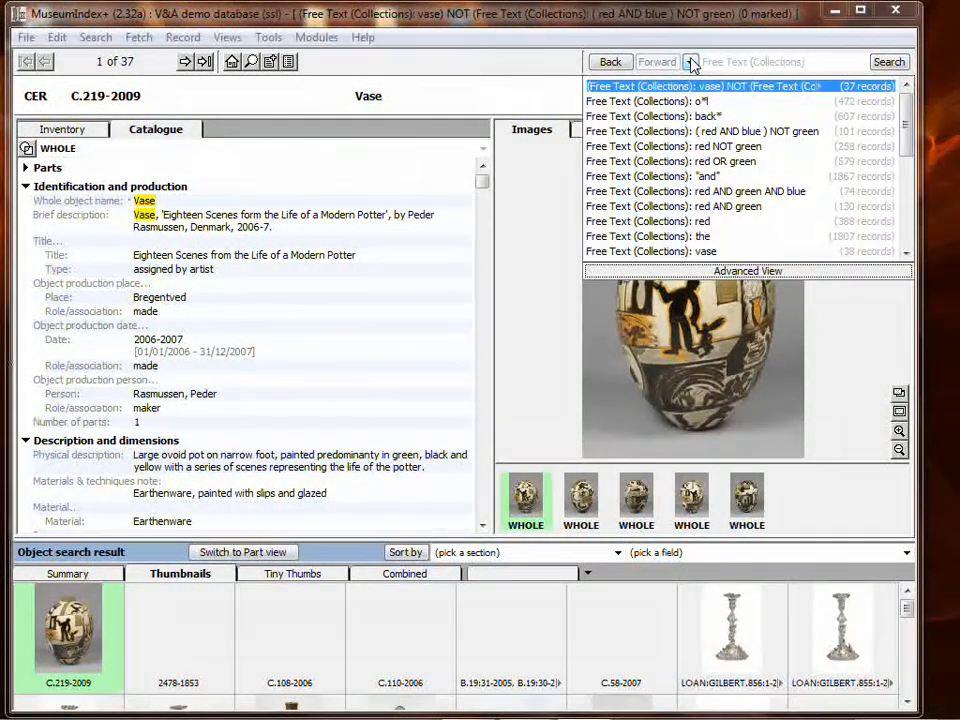
{"action": "left_click", "coordinate": [691, 63]}
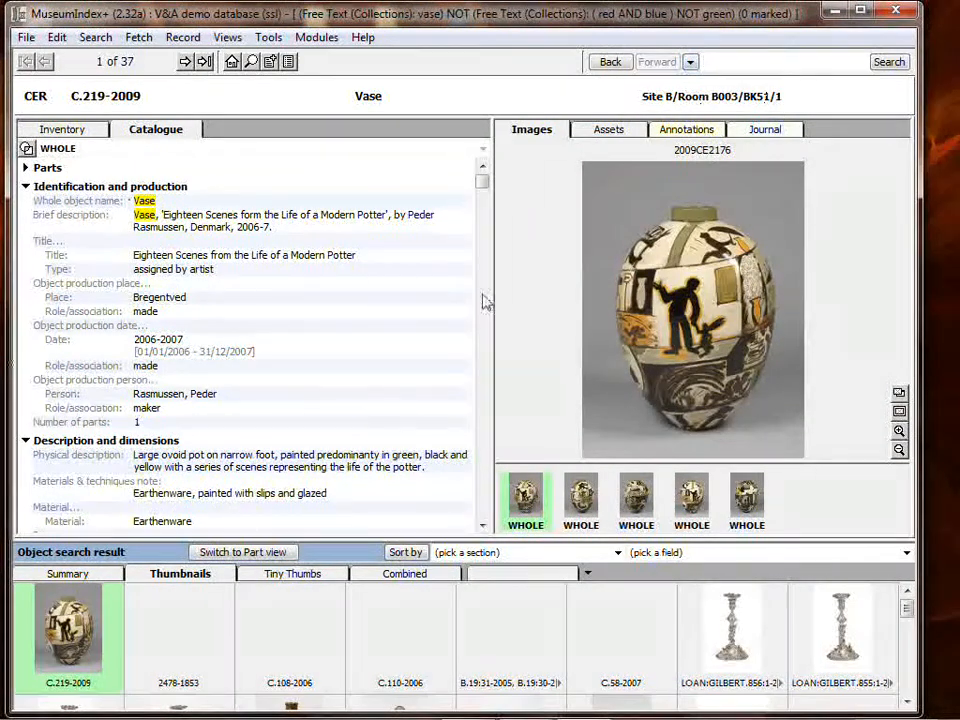
{"action": "mouse_move", "coordinate": [484, 182]}
{"action": "left_mouse_down"}
{"action": "mouse_move", "coordinate": [486, 391]}
{"action": "mouse_move", "coordinate": [487, 176]}
{"action": "left_mouse_up"}
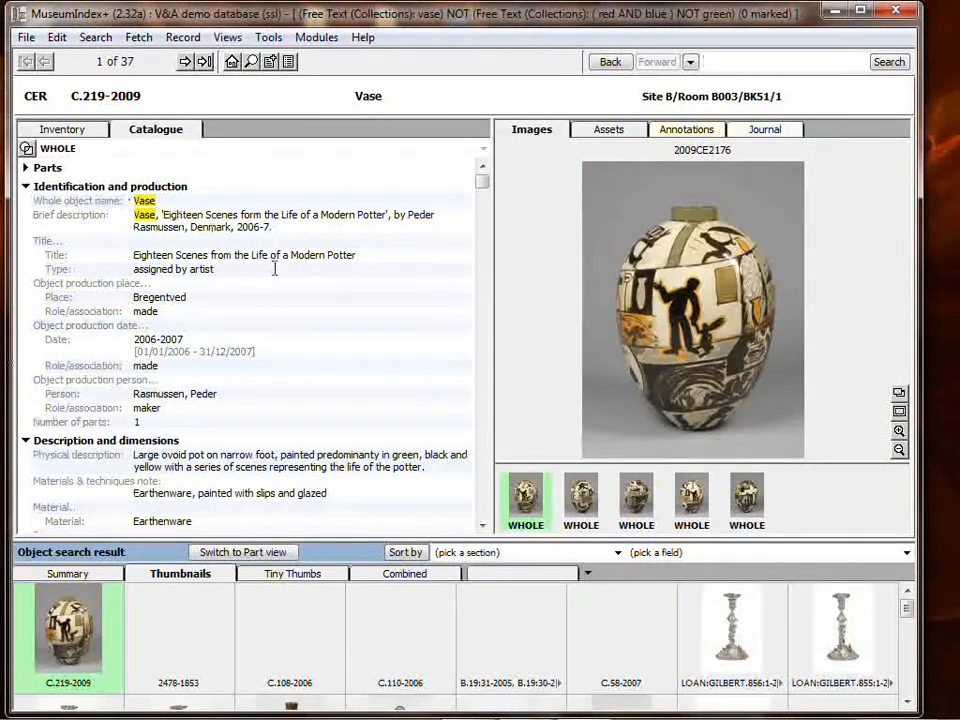
Return to the home page and open the search form for objects
{"action": "left_click", "coordinate": [253, 63]}
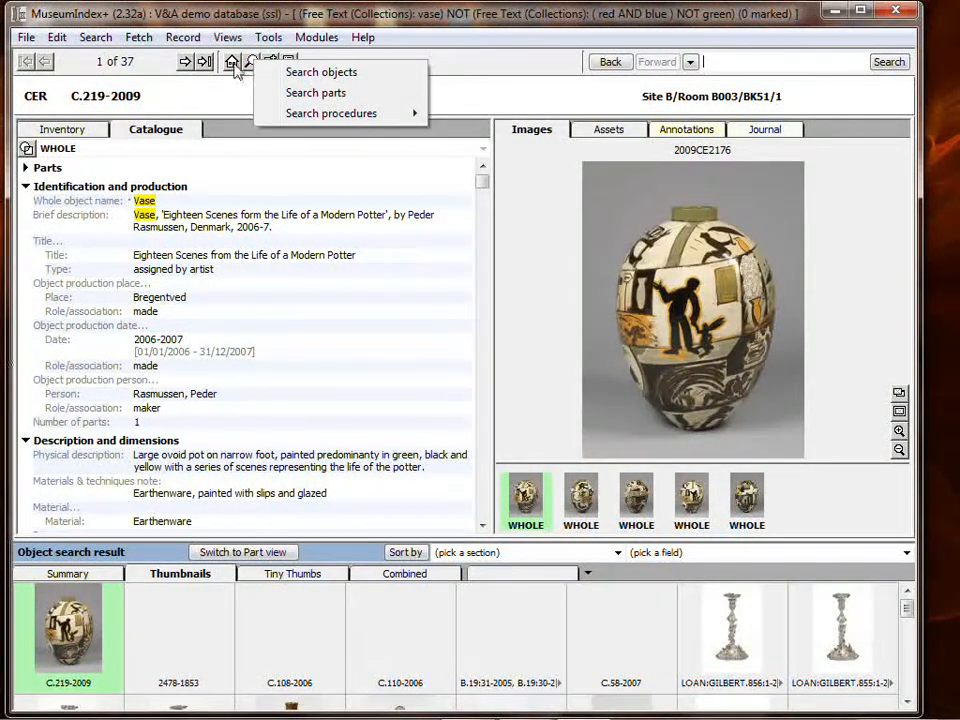
{"action": "left_click", "coordinate": [232, 63]}
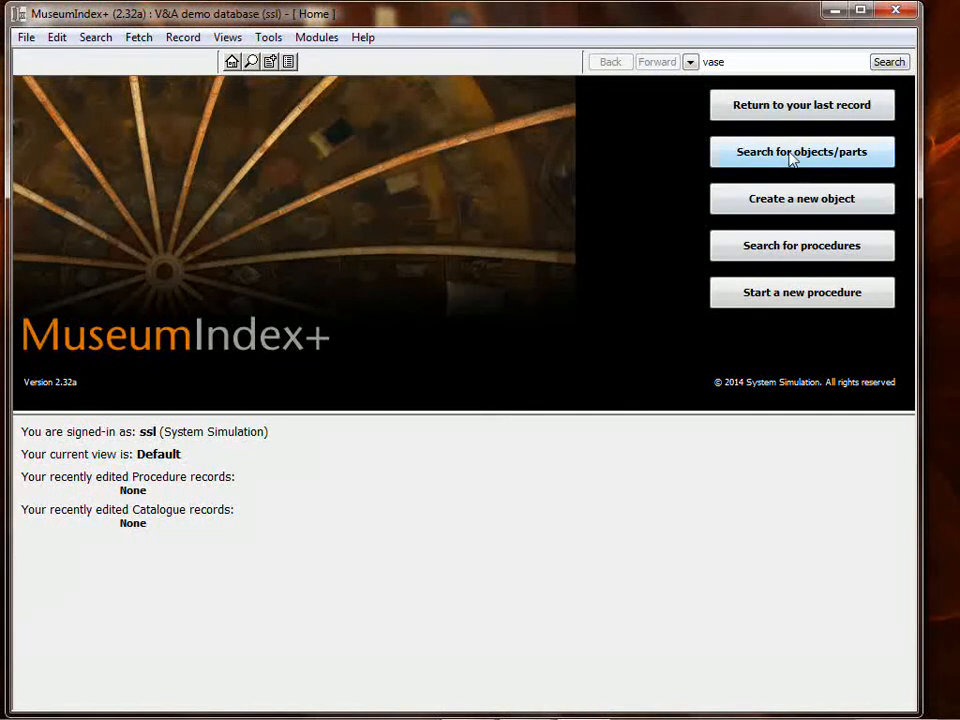
{"action": "left_click", "coordinate": [791, 158]}
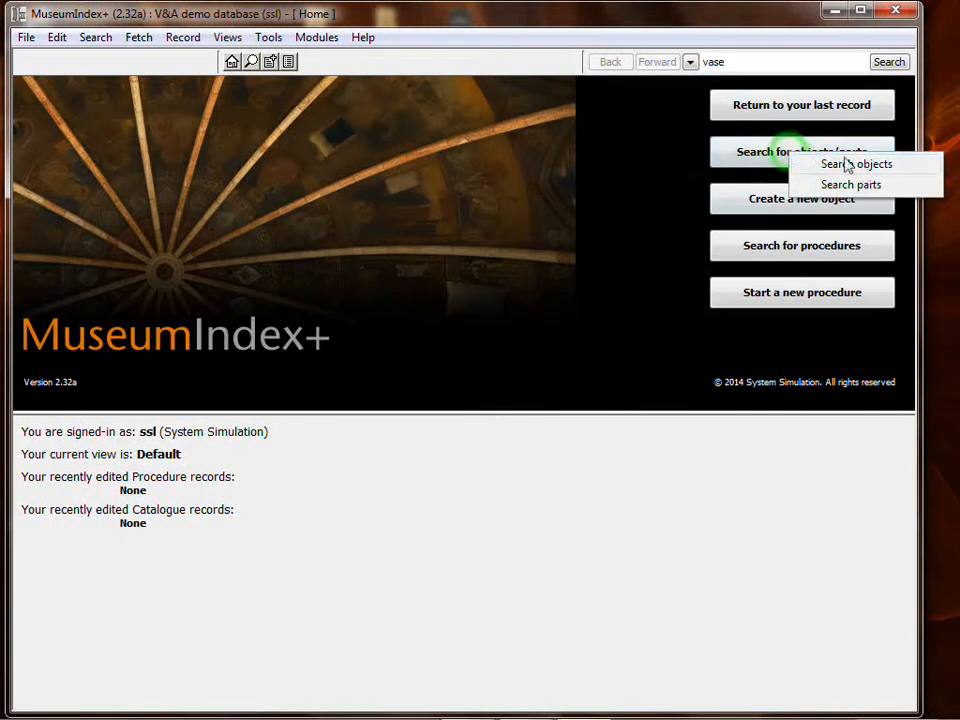
{"action": "left_click", "coordinate": [866, 166]}
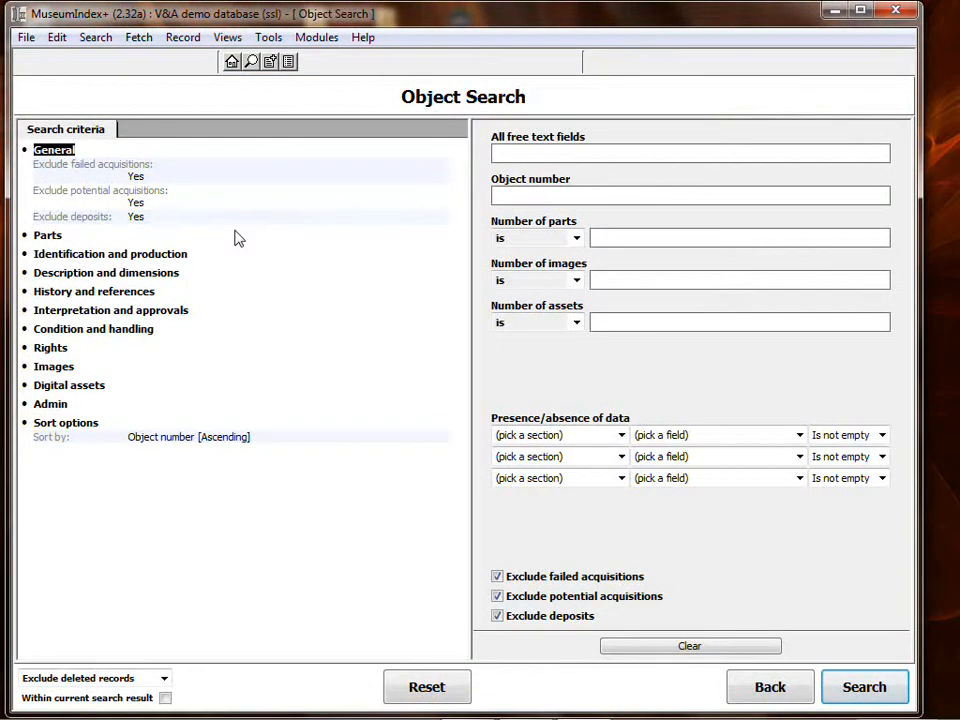
Look over the description criteria, then search for "chair" in the brief description under Identification and production
{"action": "left_click", "coordinate": [64, 254]}
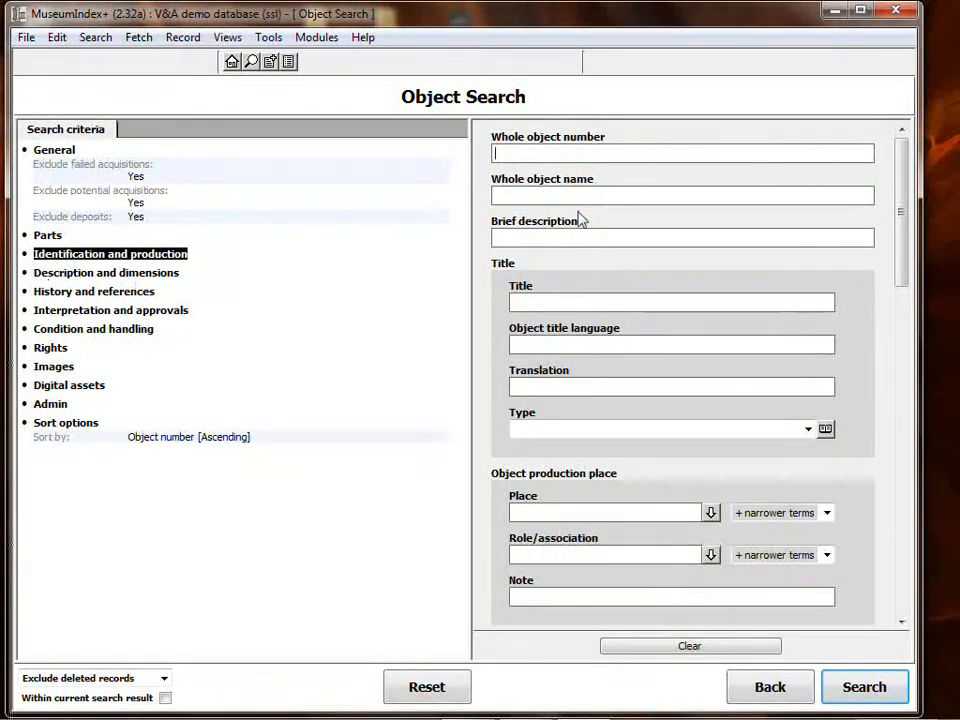
{"action": "left_click", "coordinate": [106, 273]}
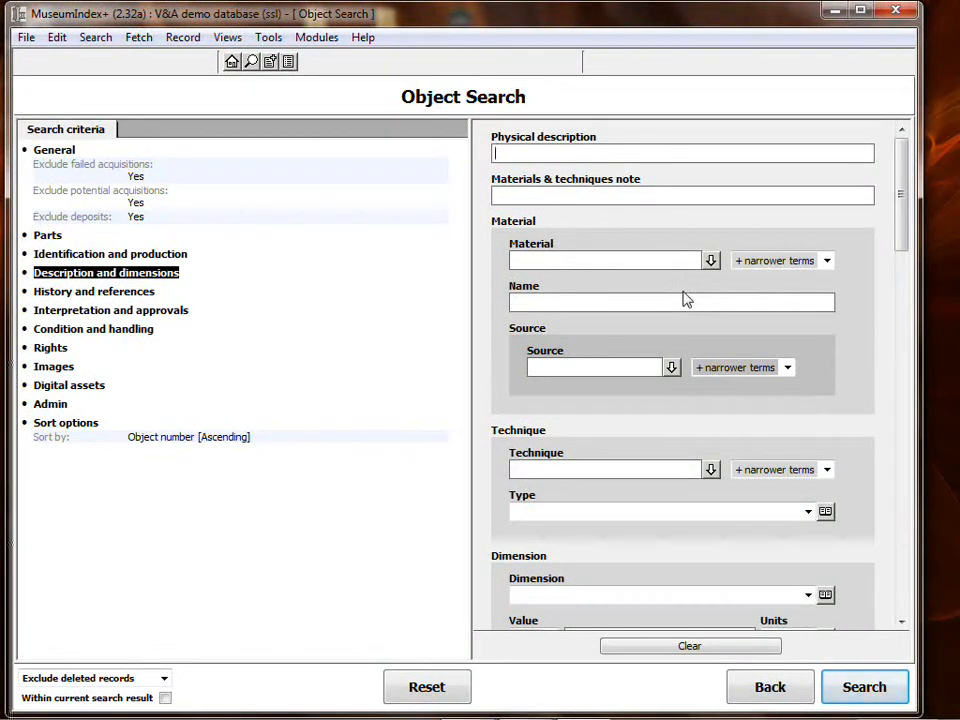
{"action": "left_click", "coordinate": [140, 255]}
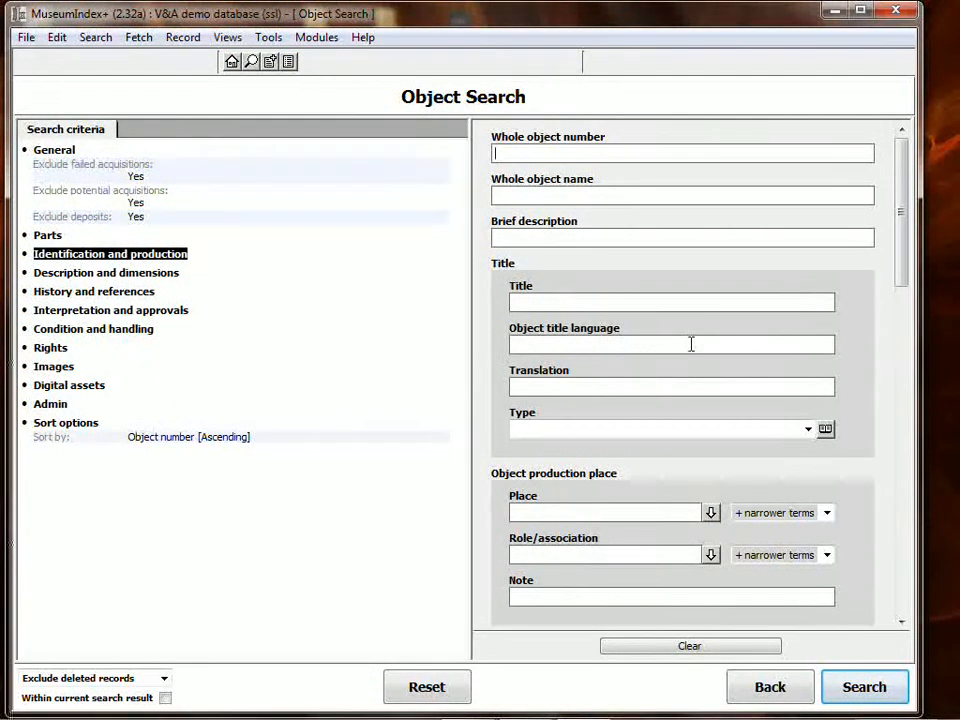
{"action": "left_click", "coordinate": [570, 236]}
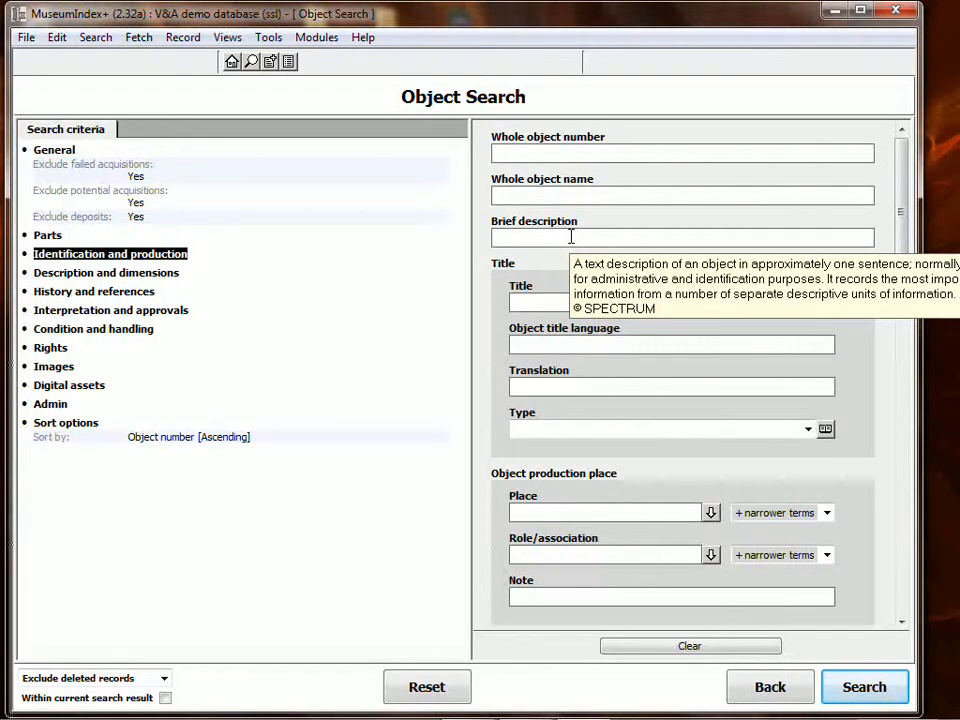
{"action": "type", "text": "chai"}
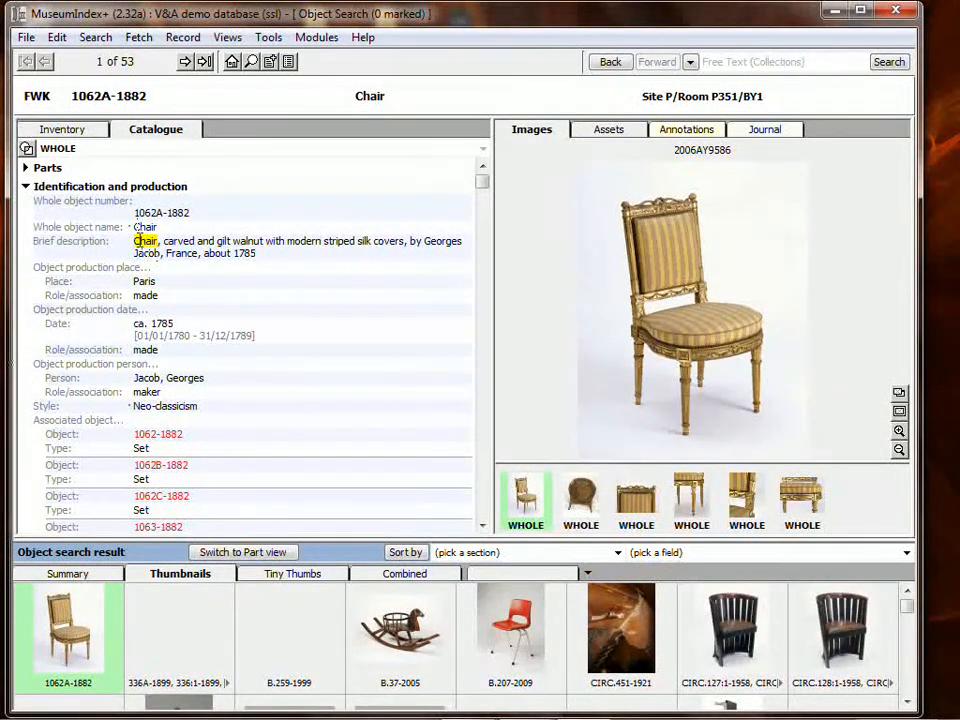
View the red chair record B.207-2009, then return to the search form and rerun the "chair" search
{"action": "left_click", "coordinate": [540, 632]}
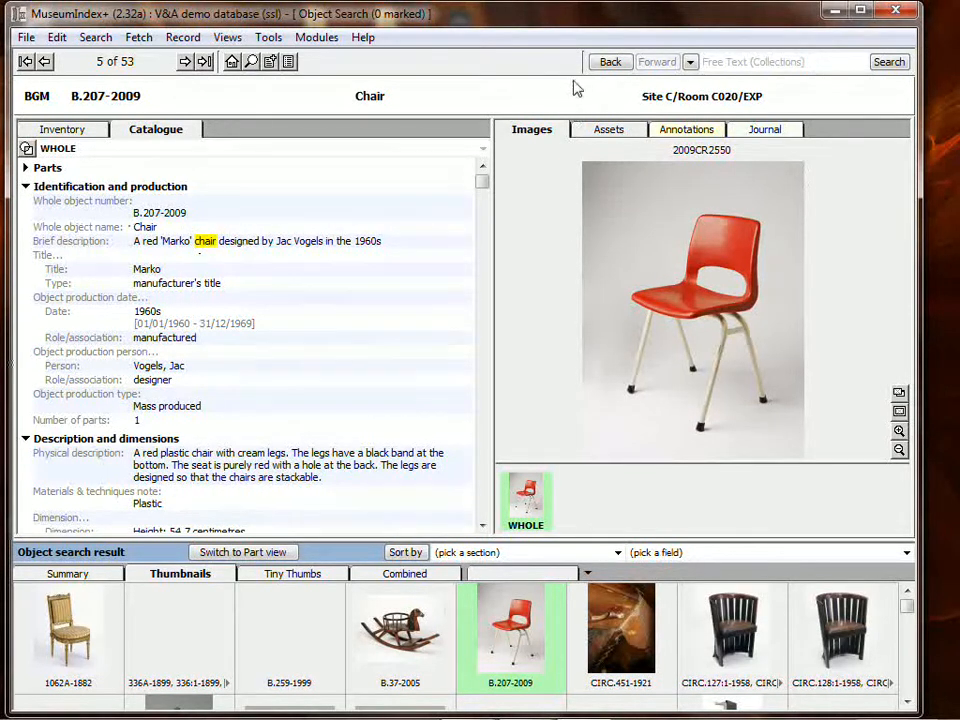
{"action": "left_click", "coordinate": [610, 63]}
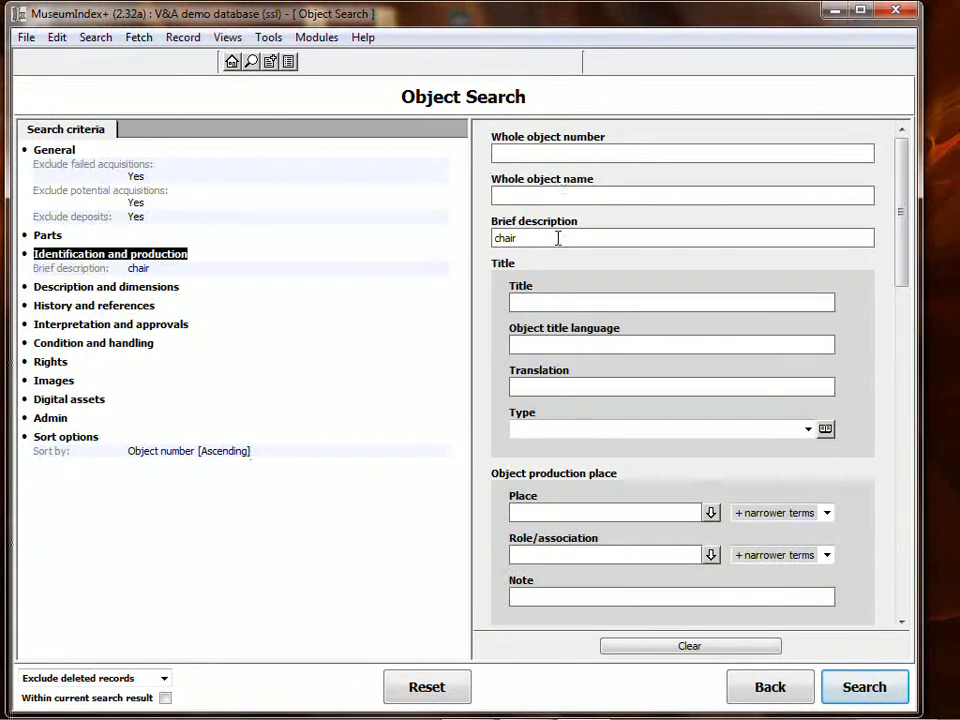
{"action": "left_click", "coordinate": [873, 687]}
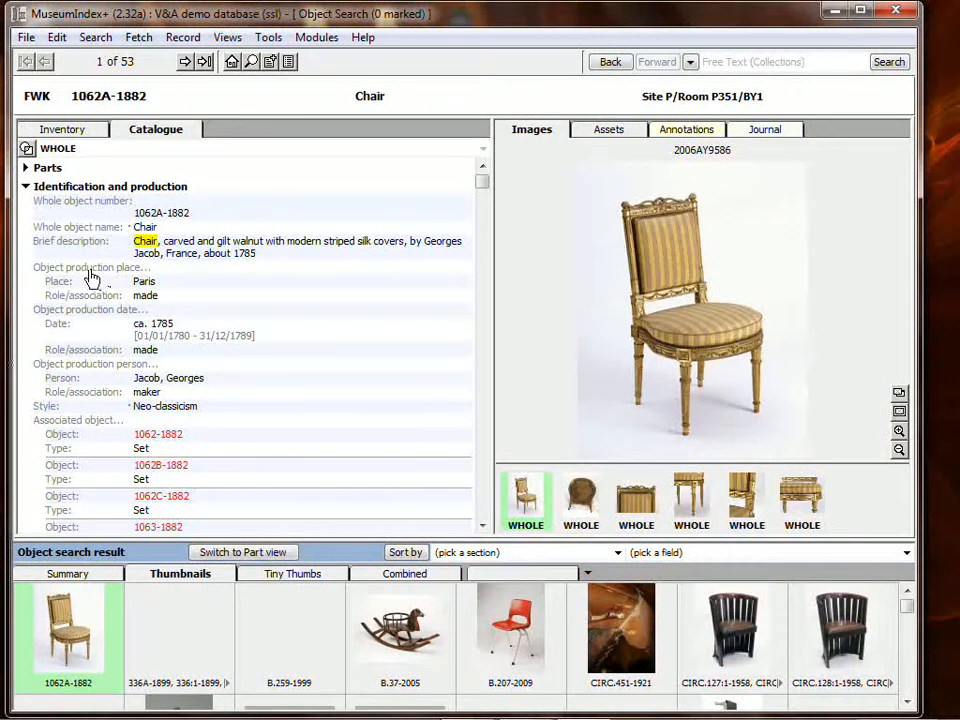
Look up the first chair's production place, Paris, in the place thesaurus, trace its hierarchy up to Europe and close the thesaurus
{"action": "right_click", "coordinate": [165, 283]}
{"action": "left_click", "coordinate": [190, 313]}
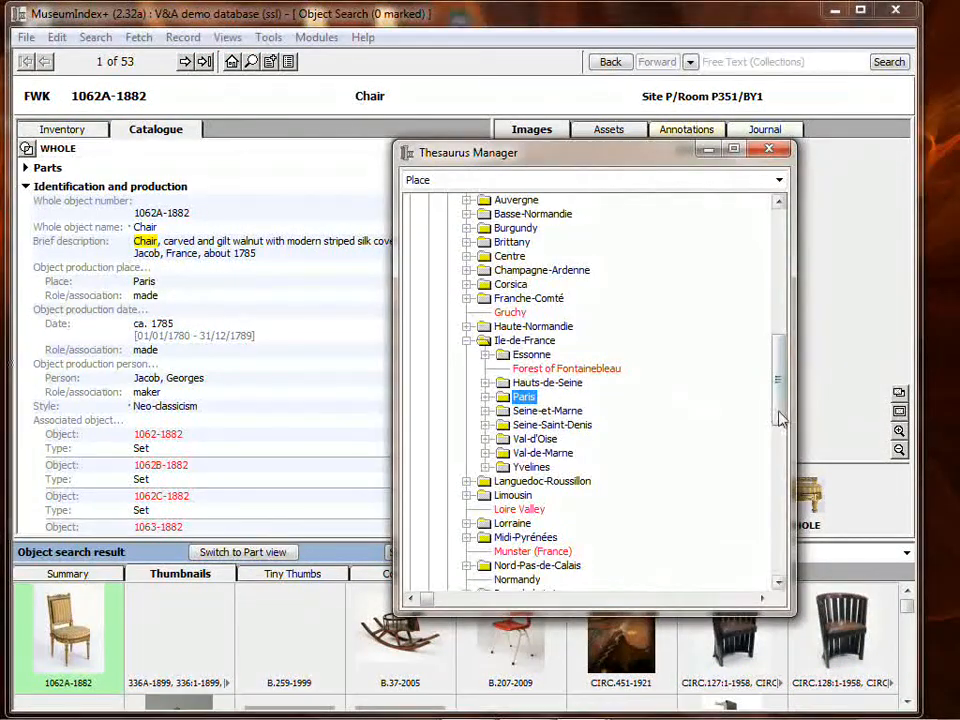
{"action": "left_click_drag", "start_coordinate": [781, 420], "coordinate": [778, 301]}
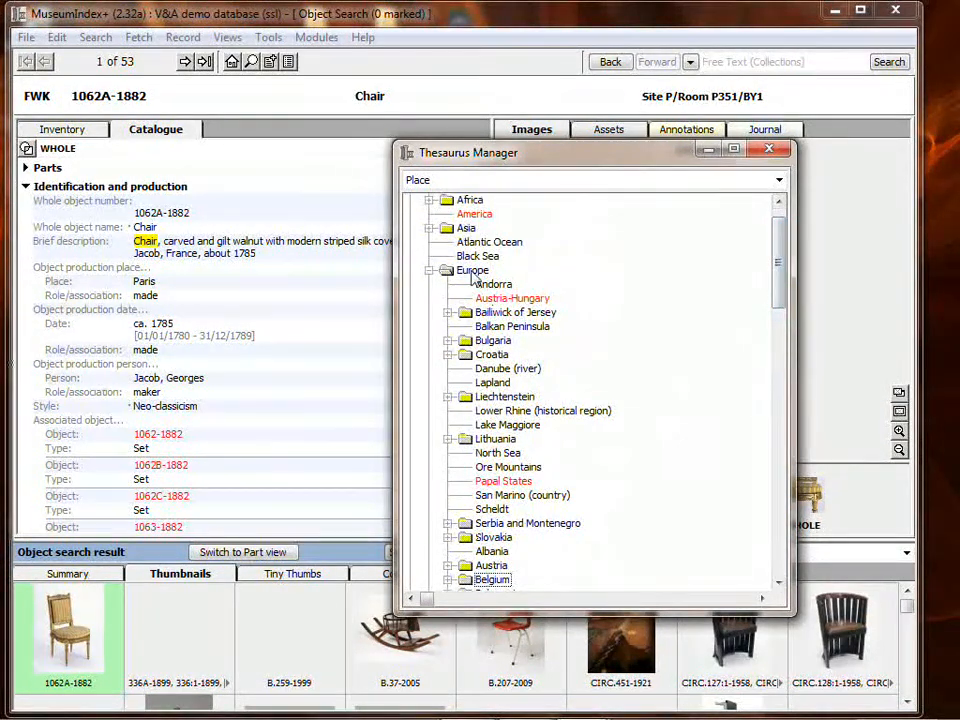
{"action": "left_click", "coordinate": [769, 149]}
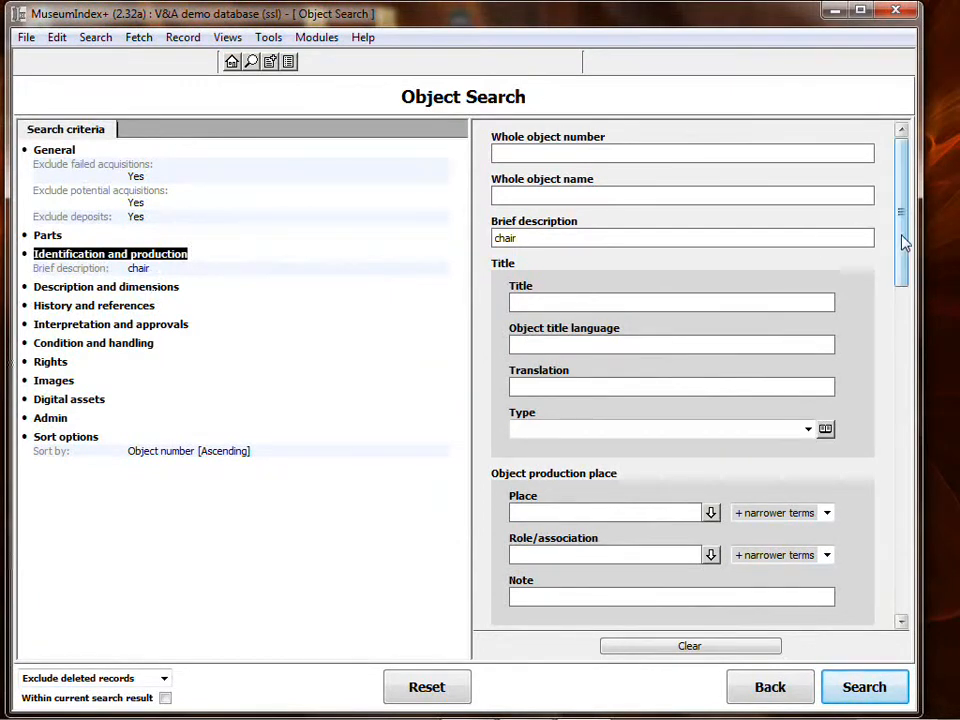
Add "france" with narrower terms as the object production place and run the search using the thesaurus term France
{"action": "left_click_drag", "start_coordinate": [903, 242], "coordinate": [902, 307]}
{"action": "left_click", "coordinate": [608, 290]}
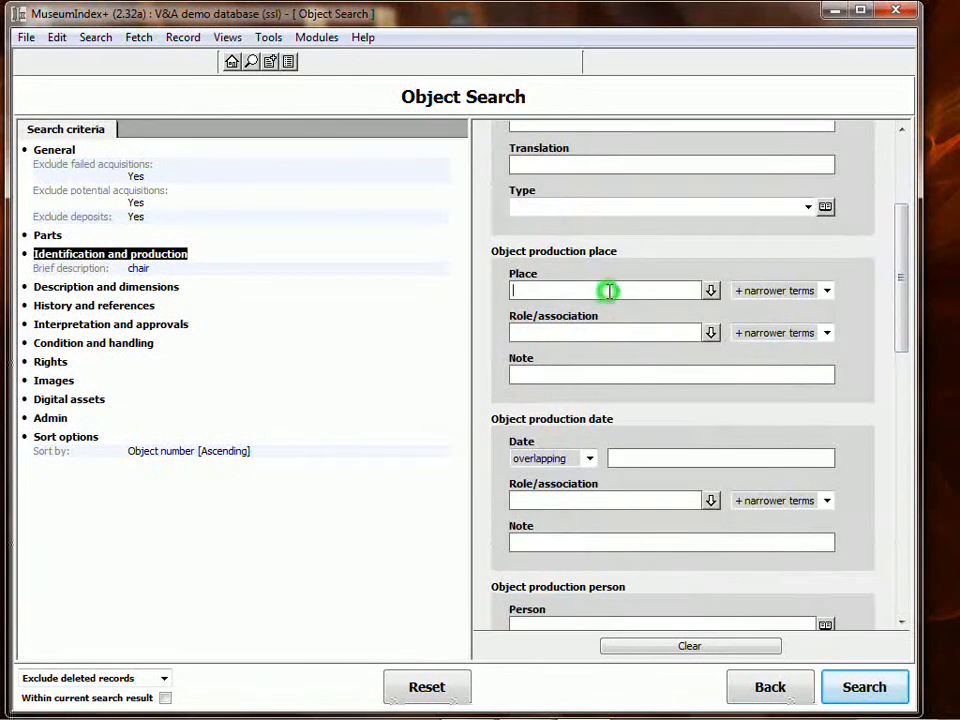
{"action": "type", "text": "france"}
{"action": "left_click", "coordinate": [870, 690]}
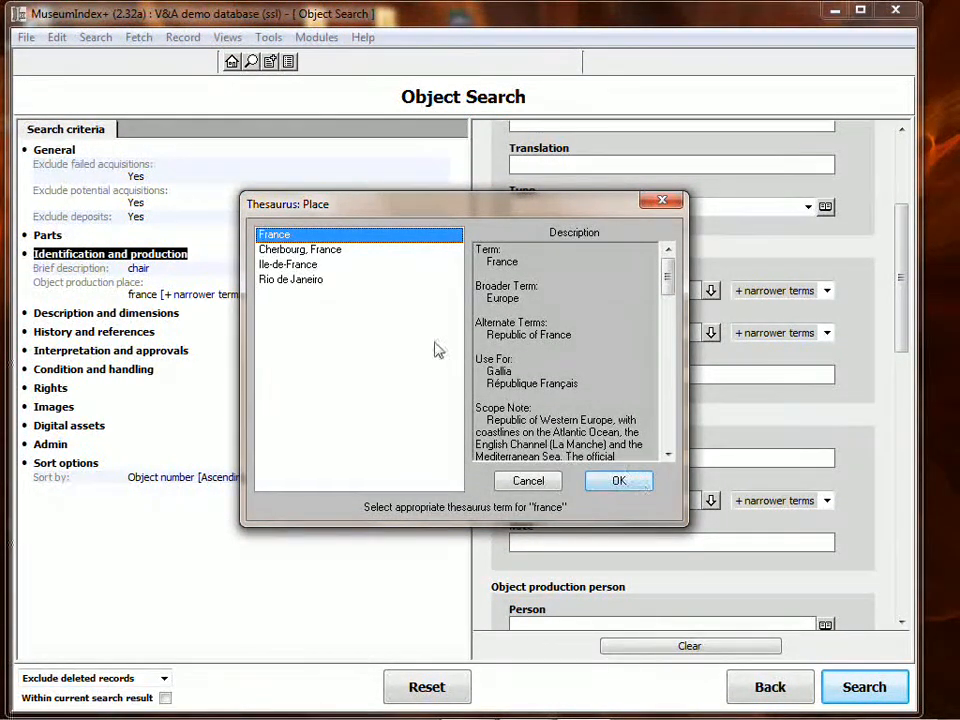
{"action": "left_click", "coordinate": [616, 481]}
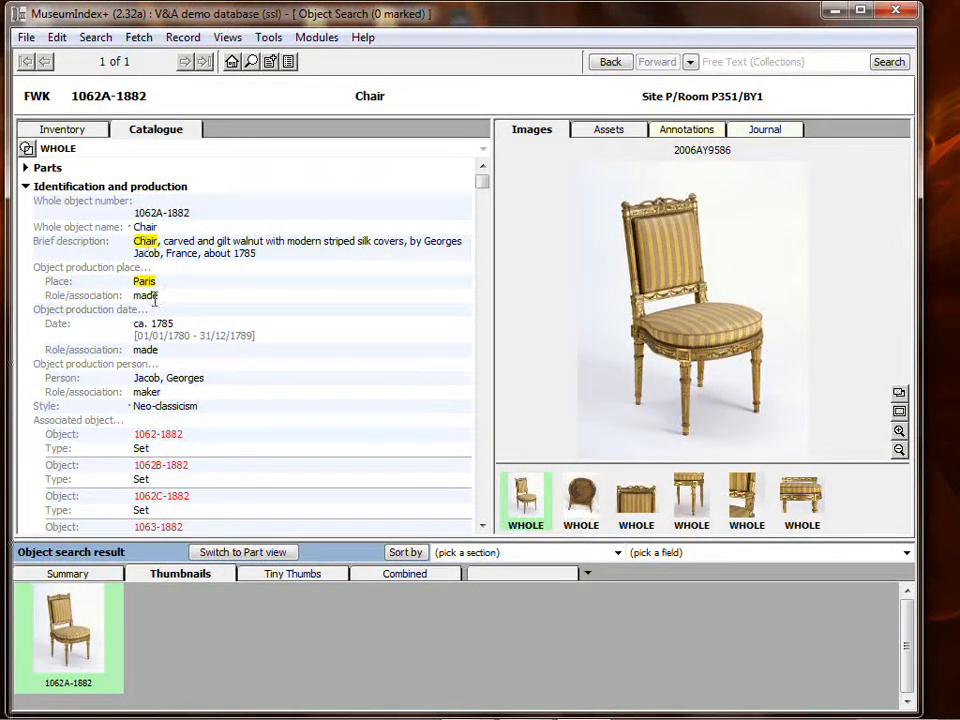
Return to the search form, change the production place to "europe" and run the search using the thesaurus term Europe
{"action": "left_click", "coordinate": [602, 63]}
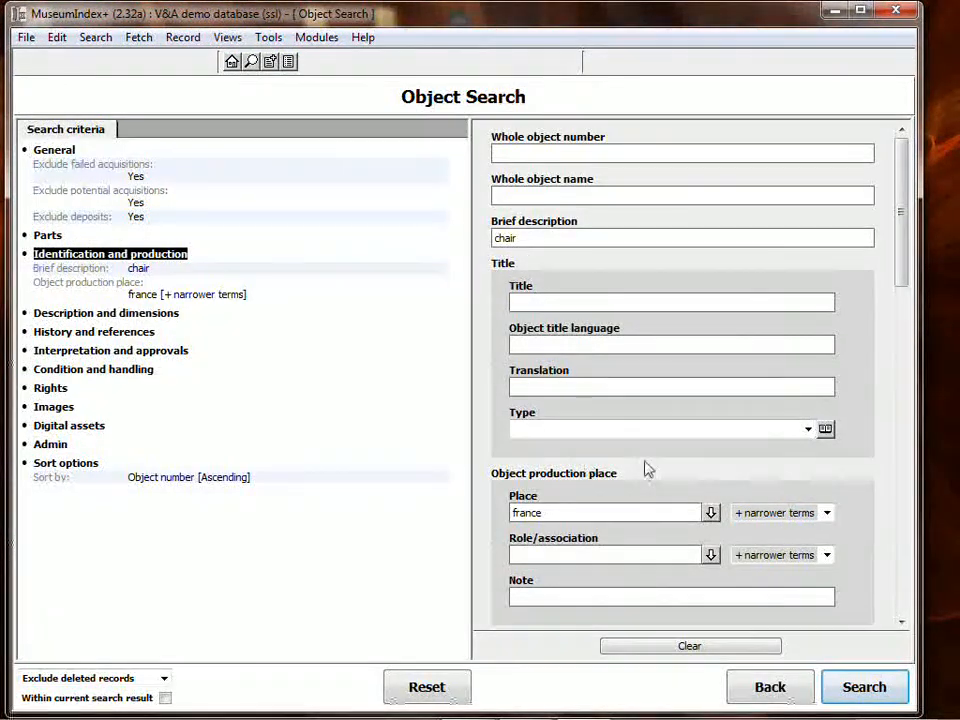
{"action": "double_click", "coordinate": [583, 511]}
{"action": "type", "text": "europe"}
{"action": "key", "text": "Return"}
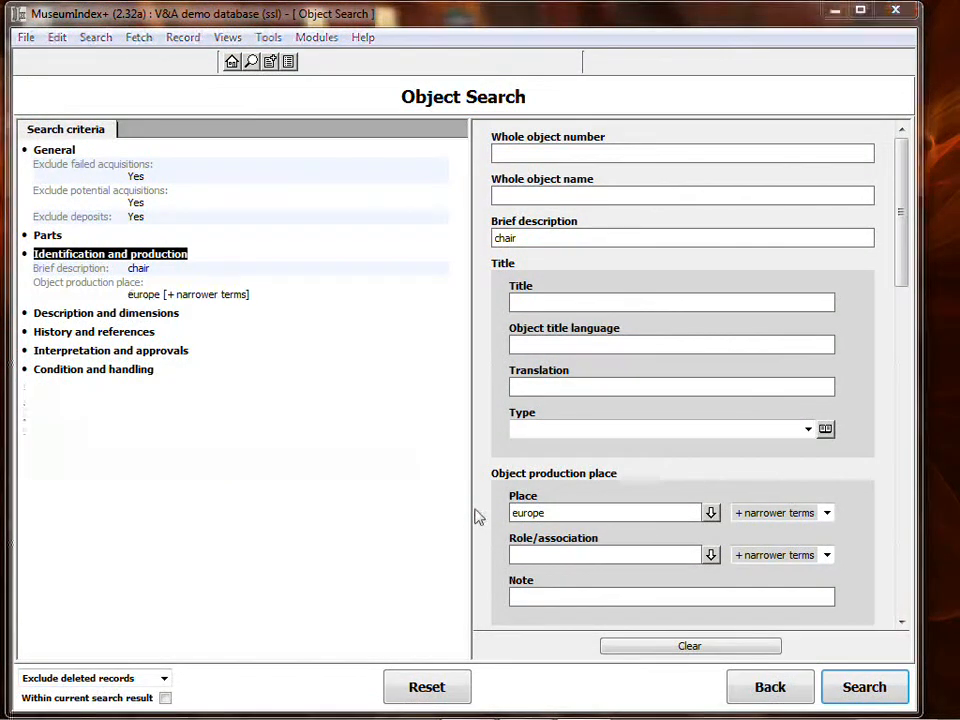
{"action": "left_click", "coordinate": [637, 484]}
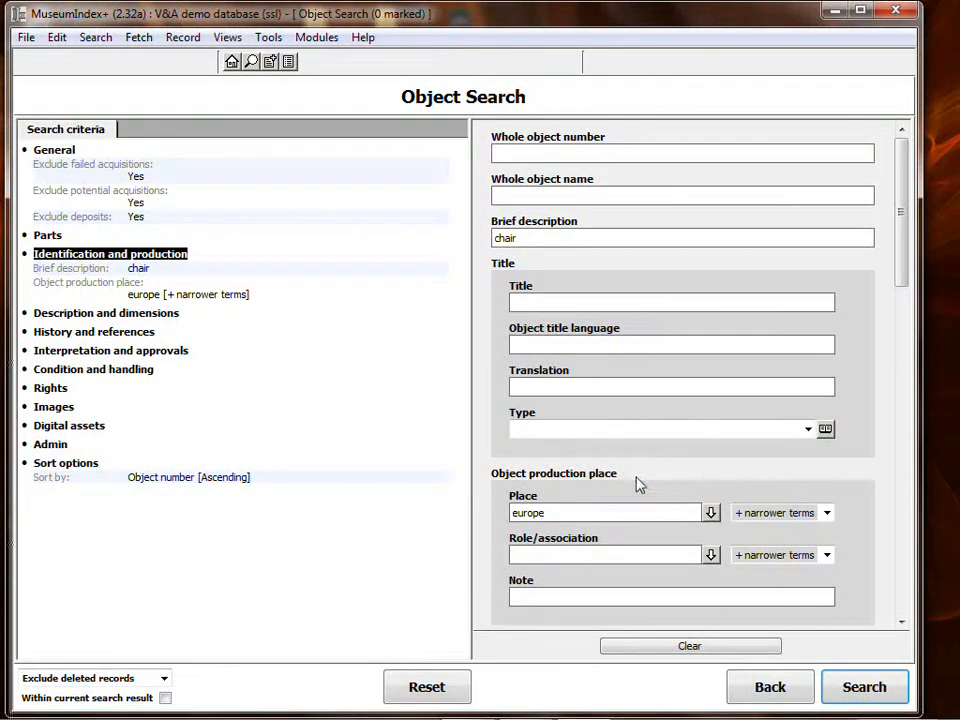
{"action": "key", "text": "Return"}
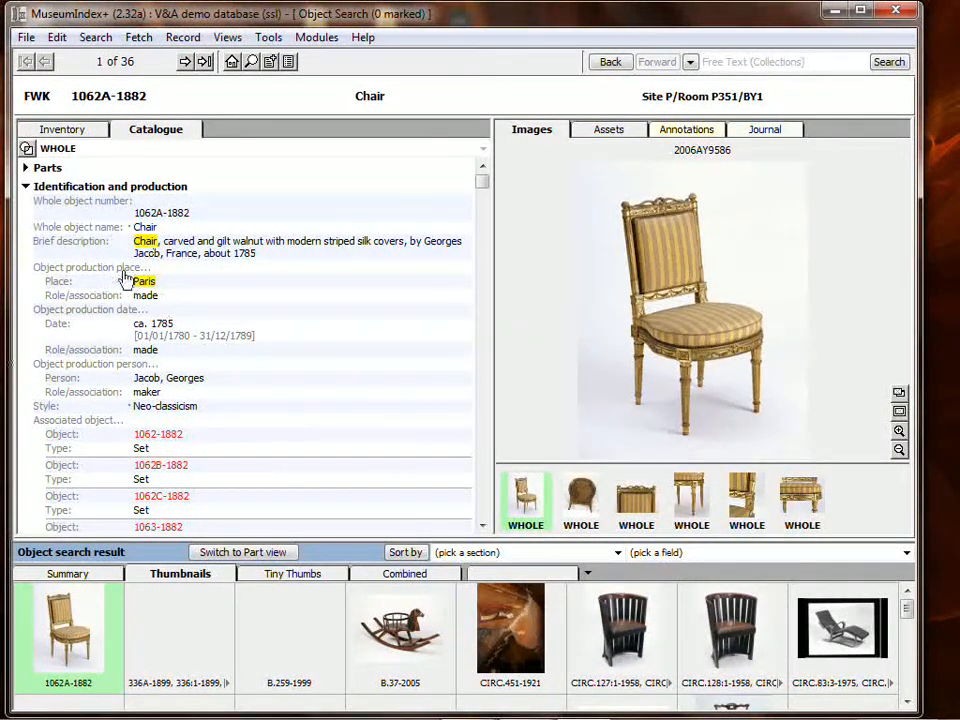
Open the barrel-shaped oak chair record and trace its production place, Glasgow, up to Europe in the place thesaurus
{"action": "left_click", "coordinate": [405, 625]}
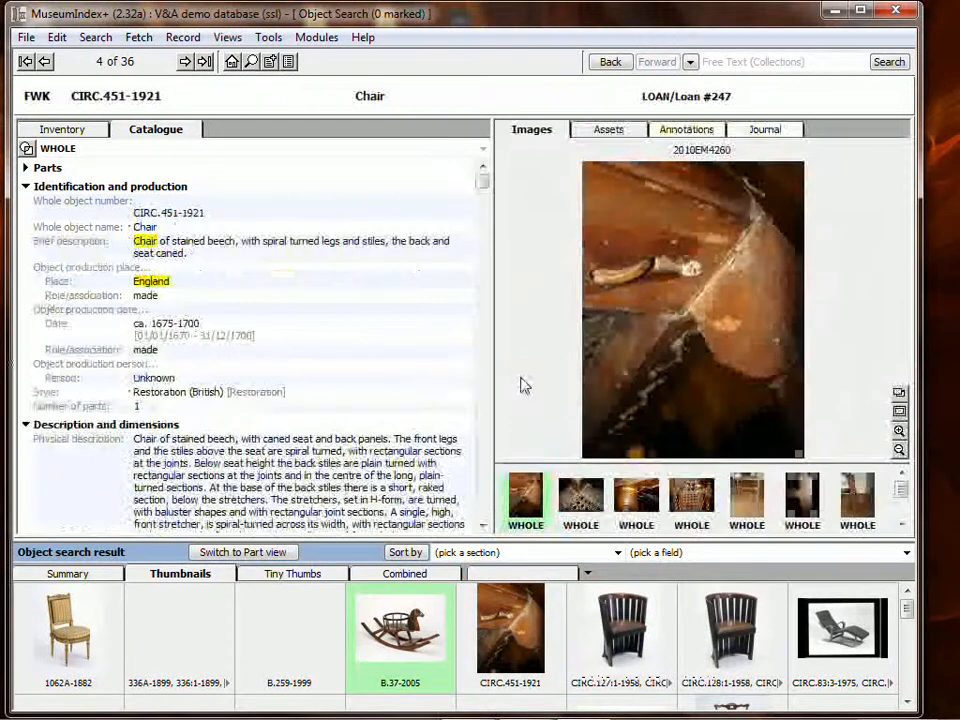
{"action": "left_click", "coordinate": [632, 633]}
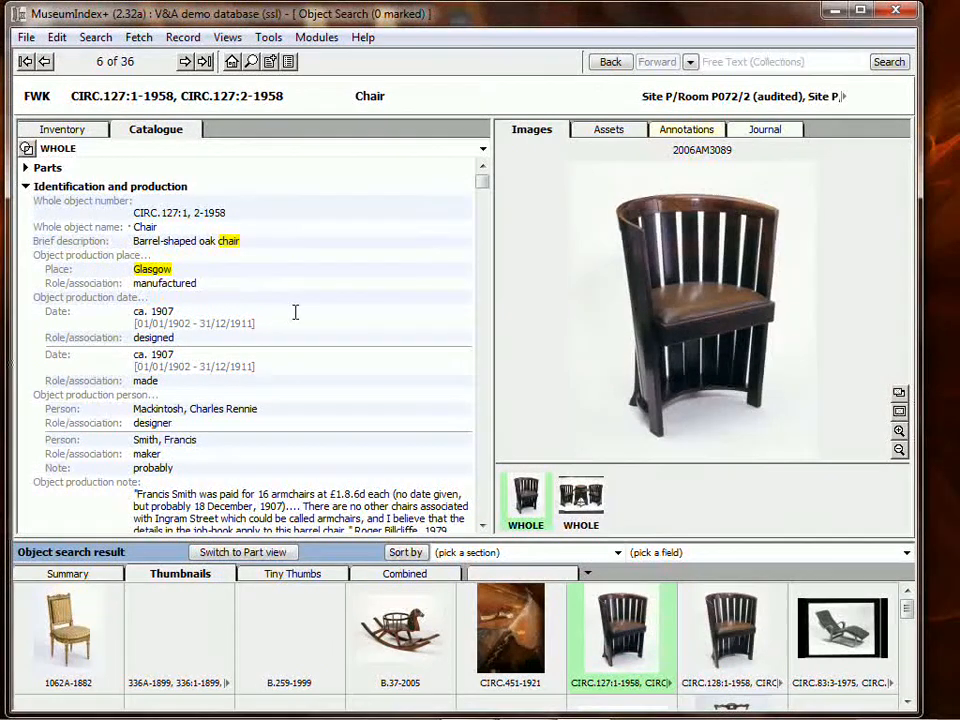
{"action": "right_click", "coordinate": [168, 269]}
{"action": "left_click", "coordinate": [205, 301]}
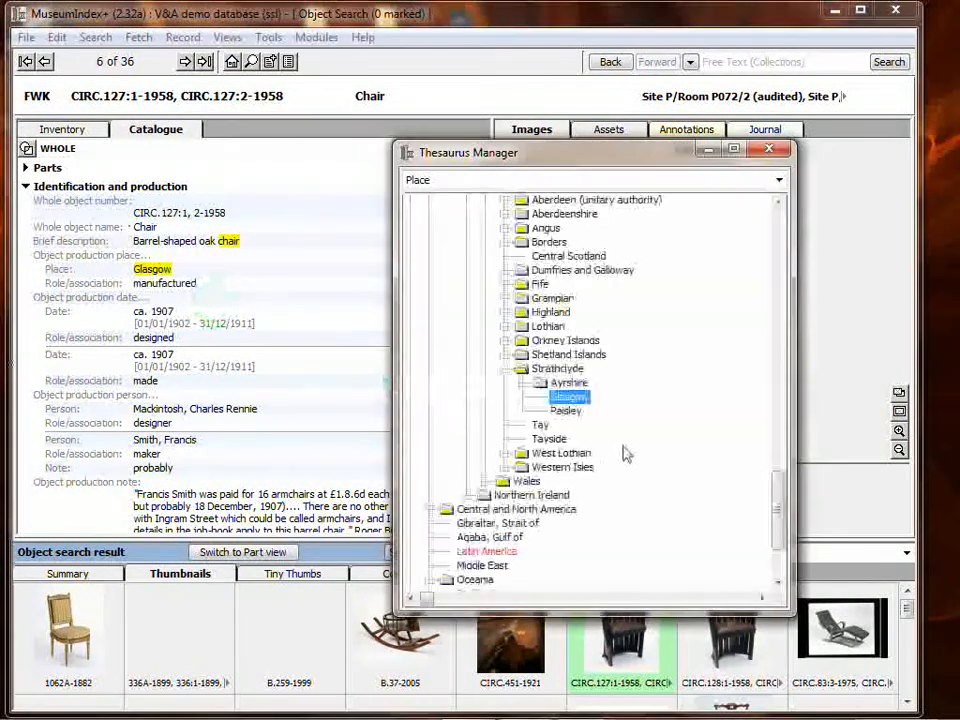
{"action": "left_click_drag", "start_coordinate": [785, 508], "coordinate": [777, 215]}
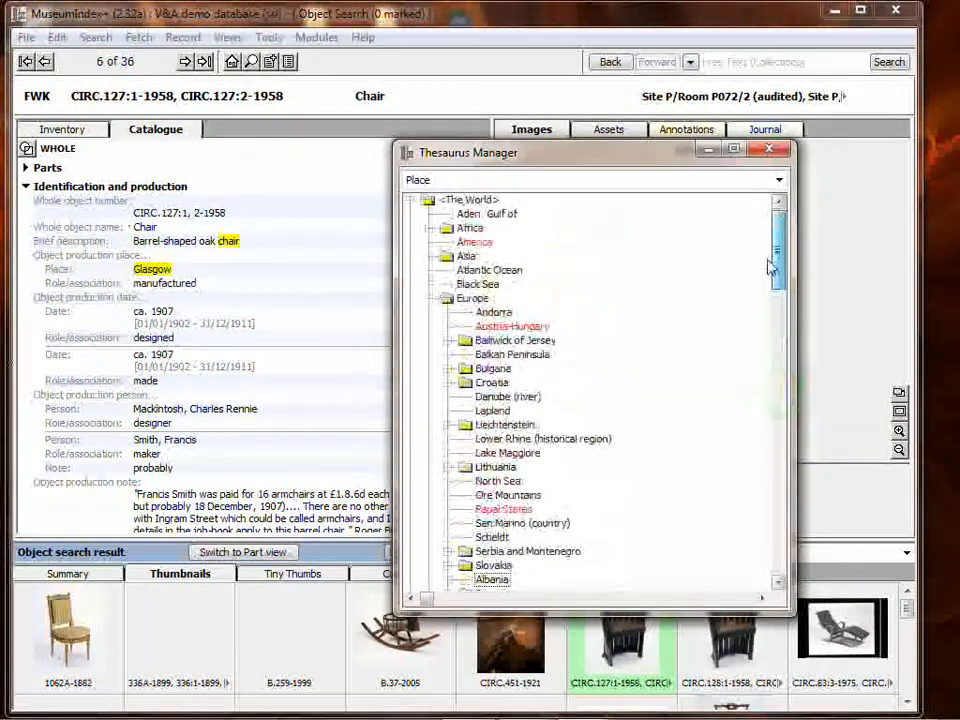
{"action": "left_click", "coordinate": [470, 299]}
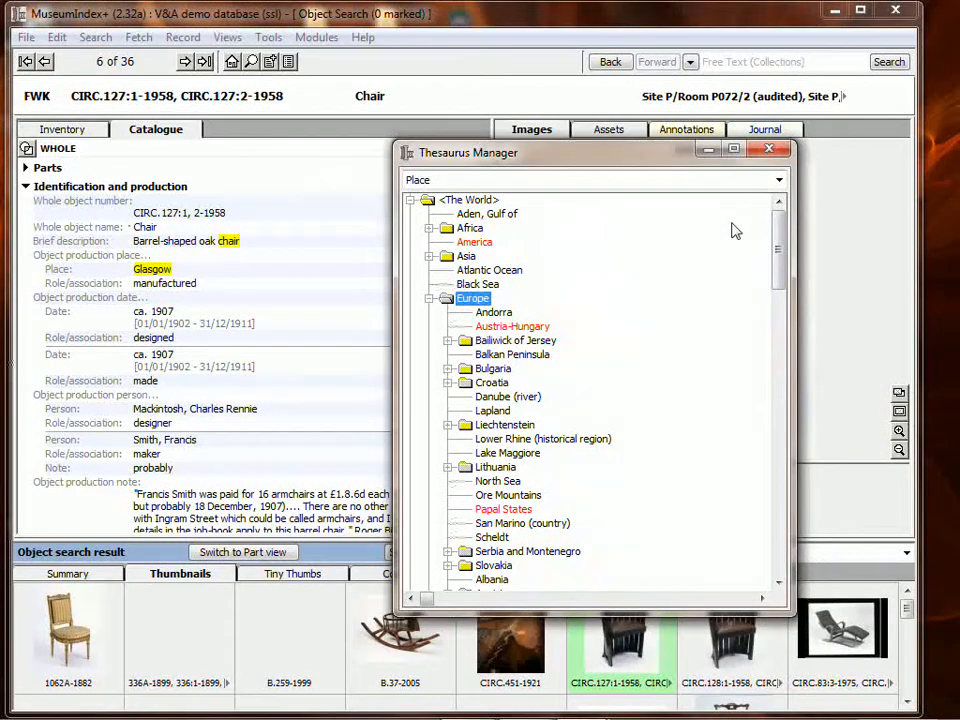
{"action": "left_click", "coordinate": [769, 149]}
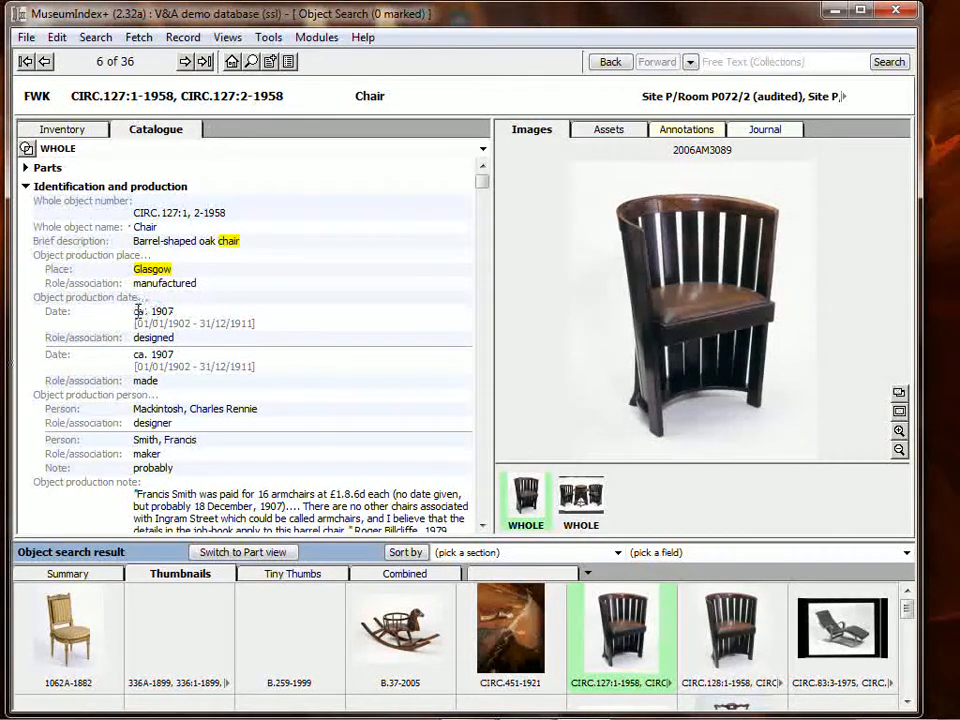
Examine the production dates of the barrel-shaped chair and of chair records 1062A-1882 and W.62-1940
{"action": "left_click_drag", "start_coordinate": [134, 312], "coordinate": [184, 311]}
{"action": "left_click", "coordinate": [180, 305]}
{"action": "left_click", "coordinate": [68, 630]}
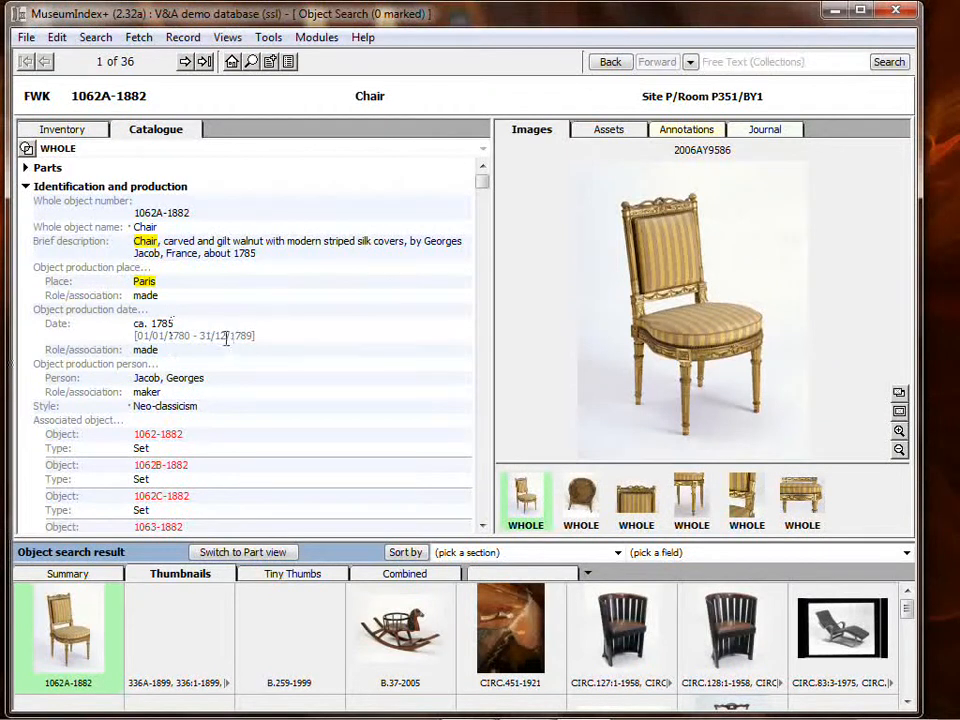
{"action": "scroll", "coordinate": [853, 635], "scroll_direction": "down", "scroll_amount": 3}
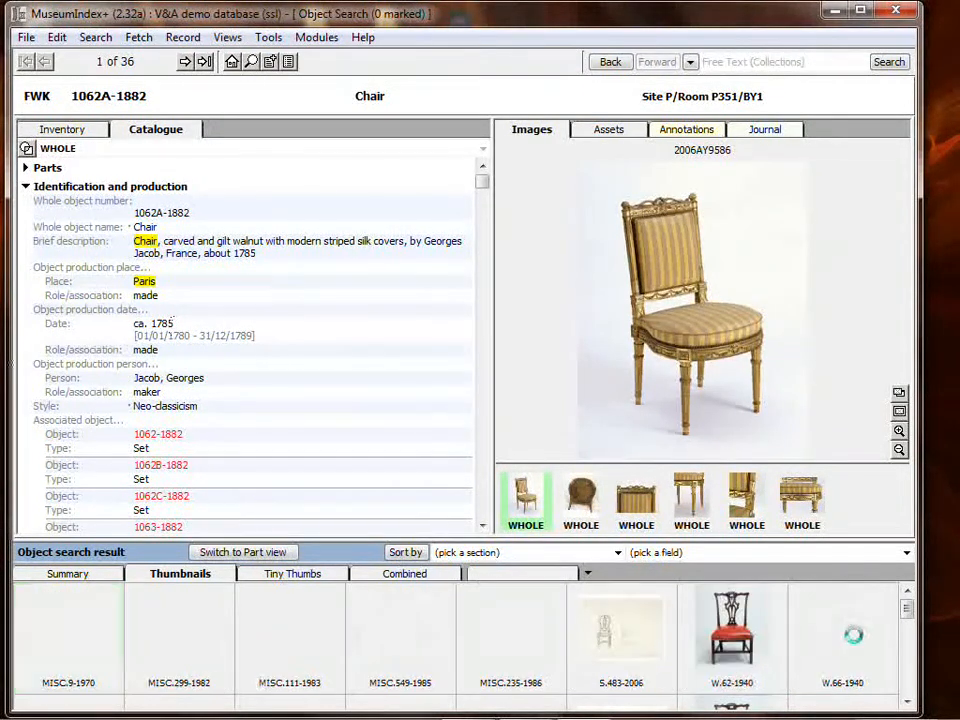
{"action": "left_click", "coordinate": [748, 625]}
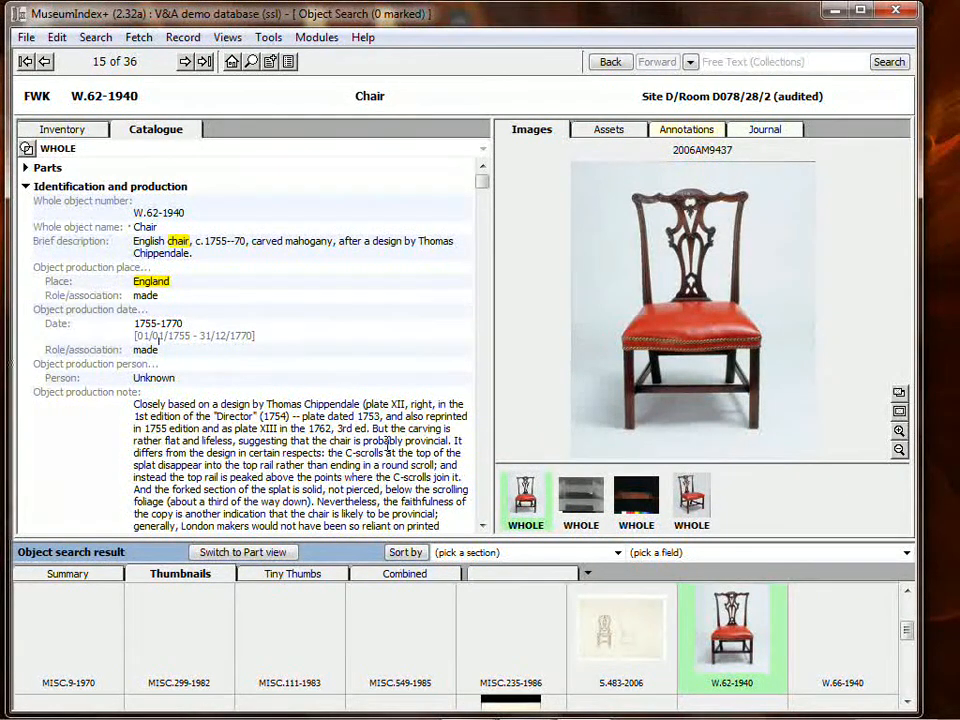
Search European chairs with production dates overlapping "18th century" using the thesaurus term Europe, and check the dates on records CIRC.451-1921 and W.62-1940
{"action": "left_click", "coordinate": [610, 62]}
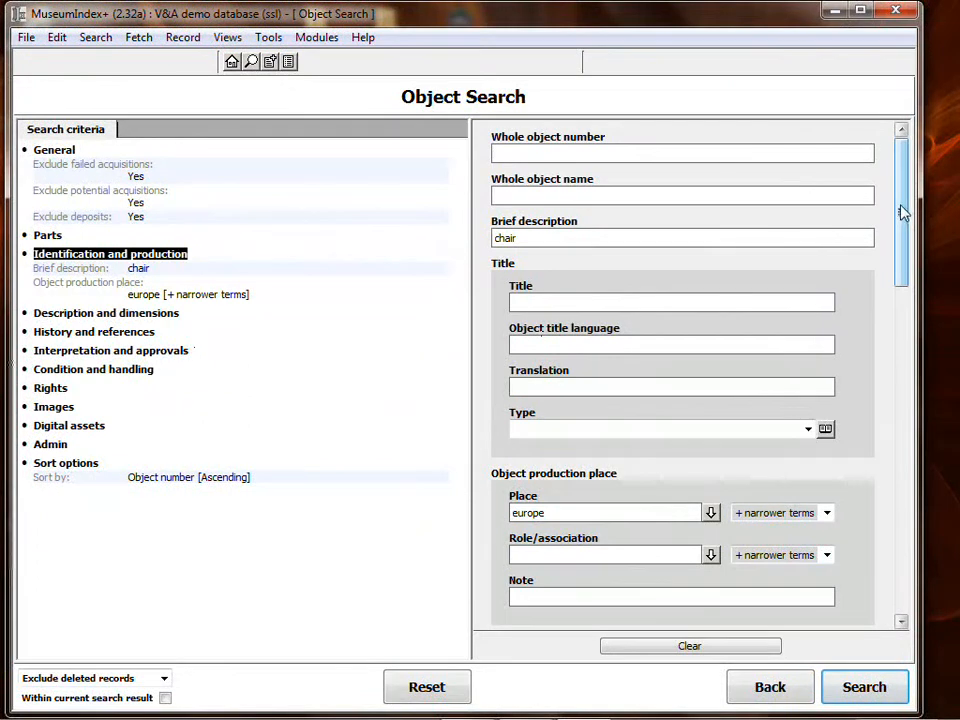
{"action": "left_click_drag", "start_coordinate": [901, 210], "coordinate": [904, 278]}
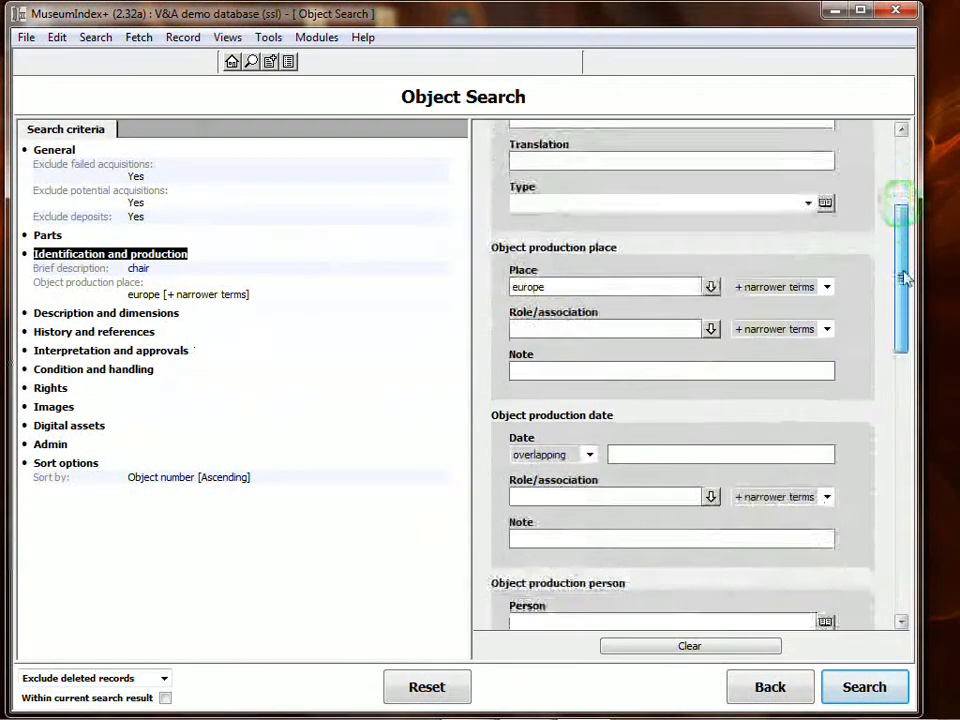
{"action": "left_click", "coordinate": [652, 454]}
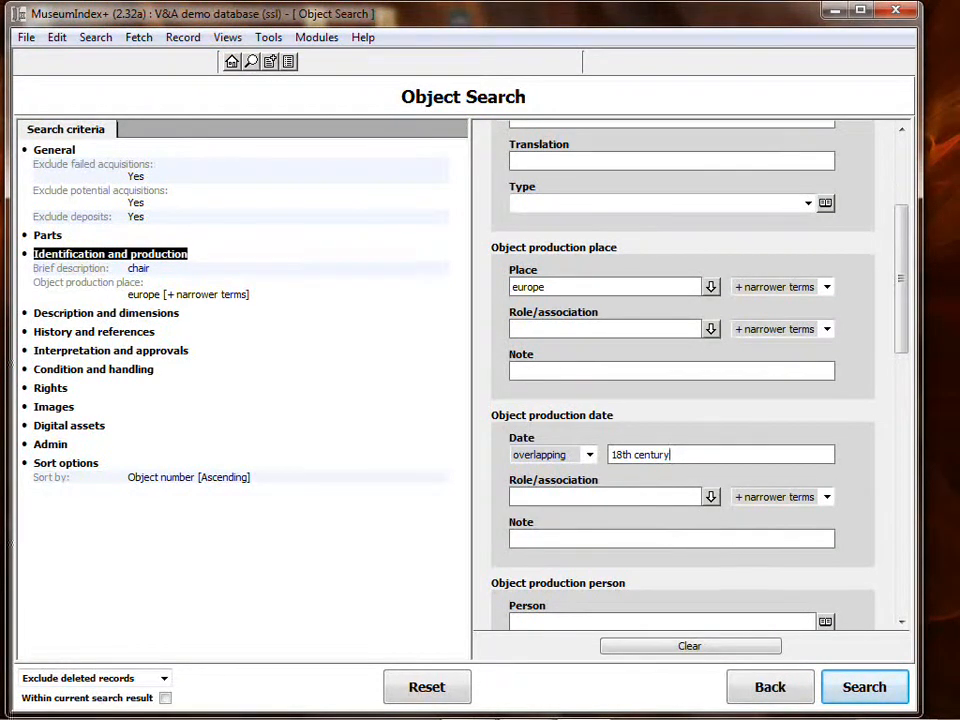
{"action": "left_click", "coordinate": [870, 693]}
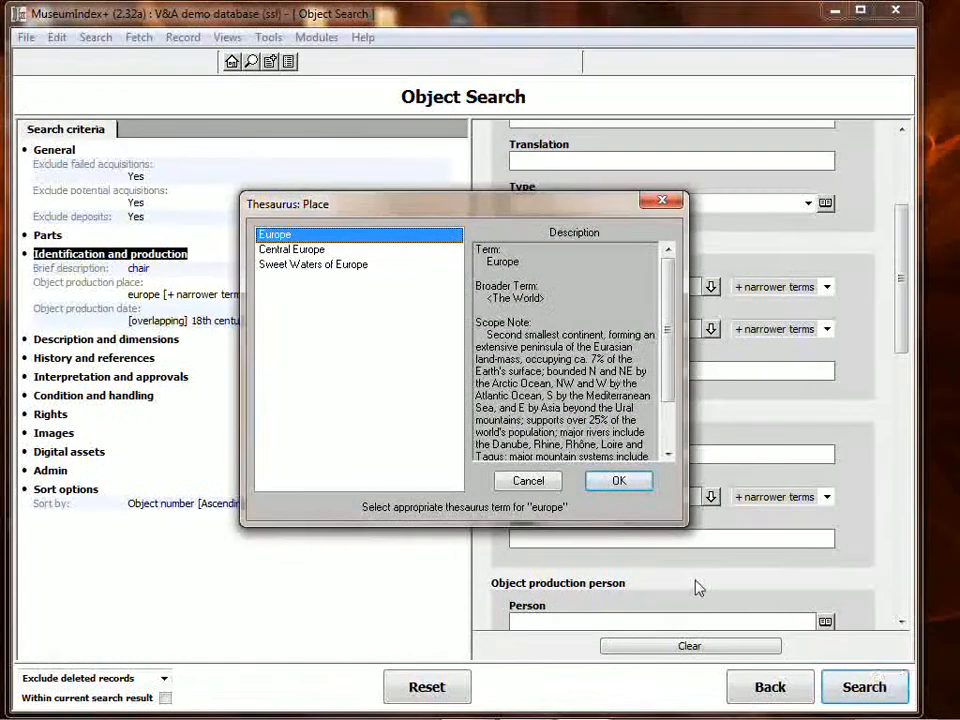
{"action": "left_click", "coordinate": [619, 481]}
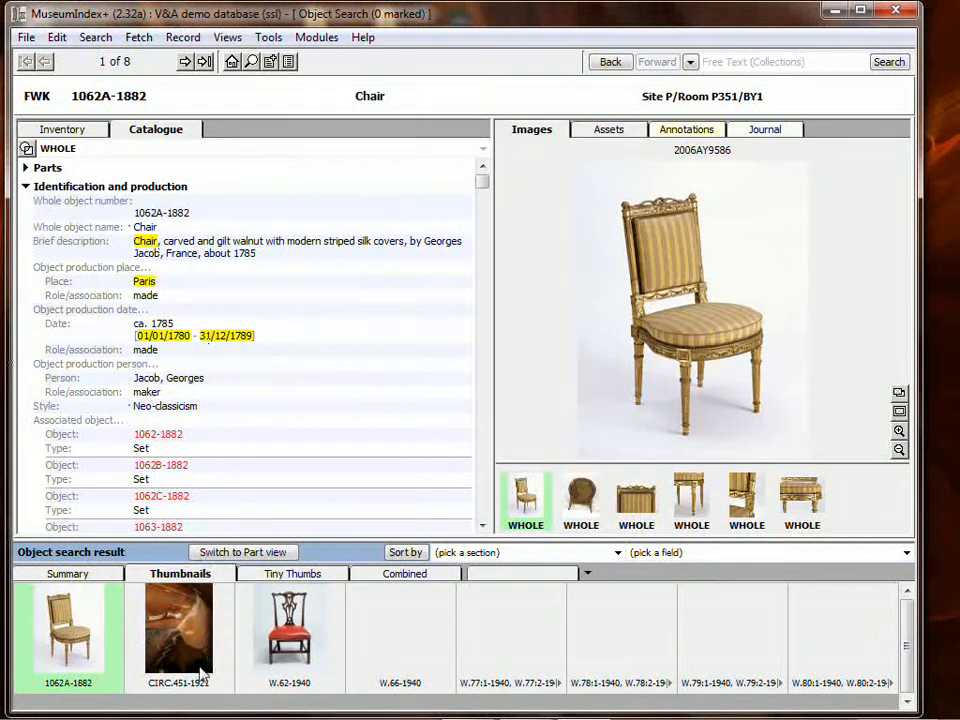
{"action": "left_click", "coordinate": [197, 660]}
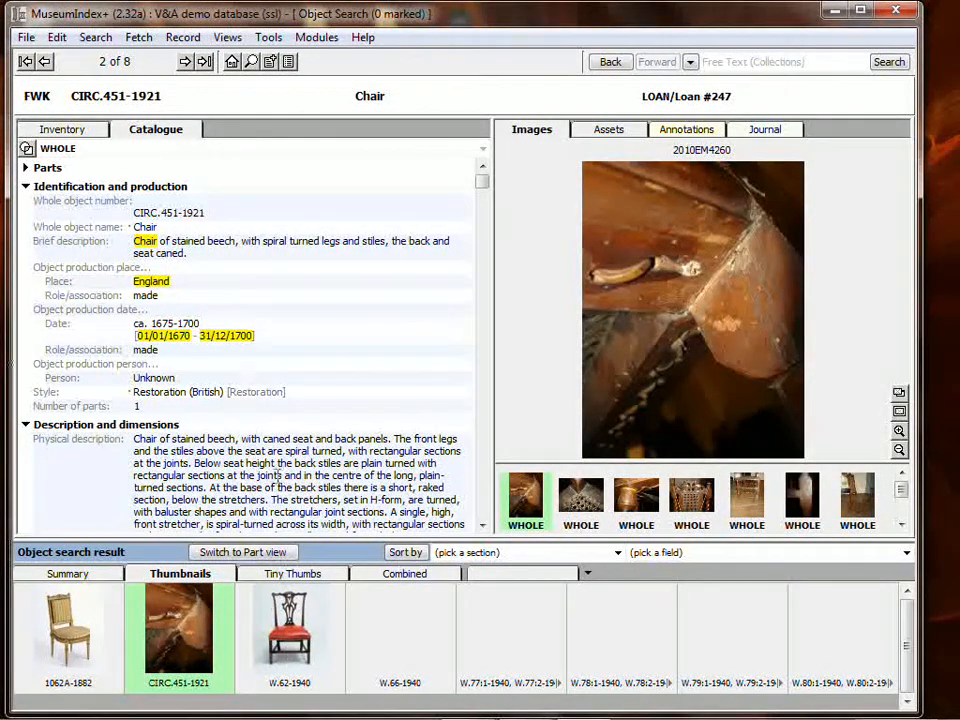
{"action": "key", "text": "Right"}
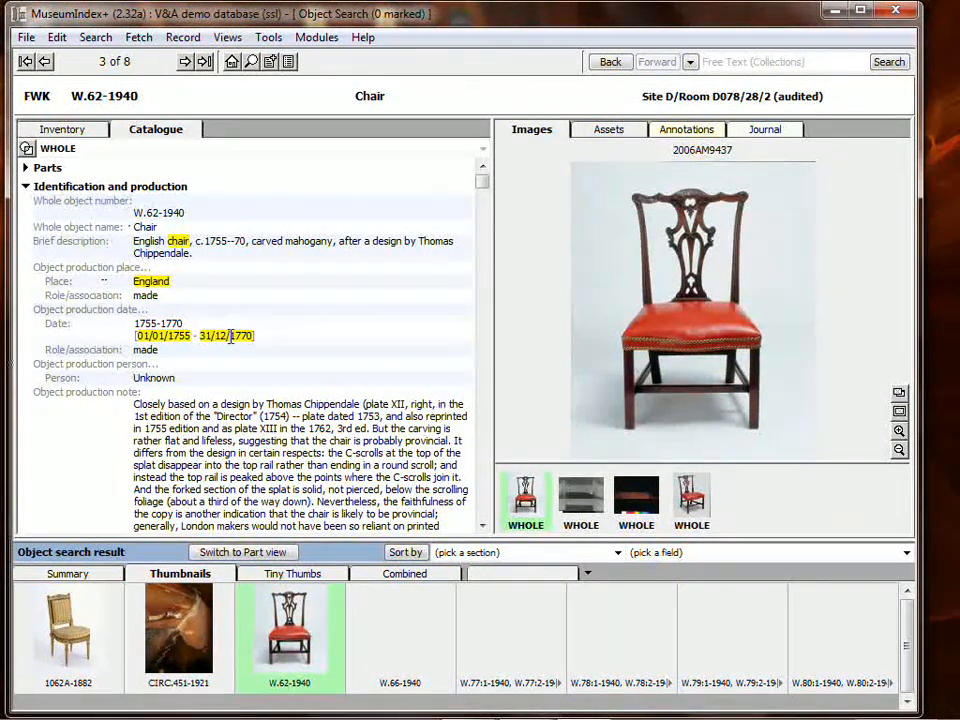
Return to the search form, change the object production date to "17th century" and rerun the search with the thesaurus term Europe
{"action": "left_click", "coordinate": [611, 61]}
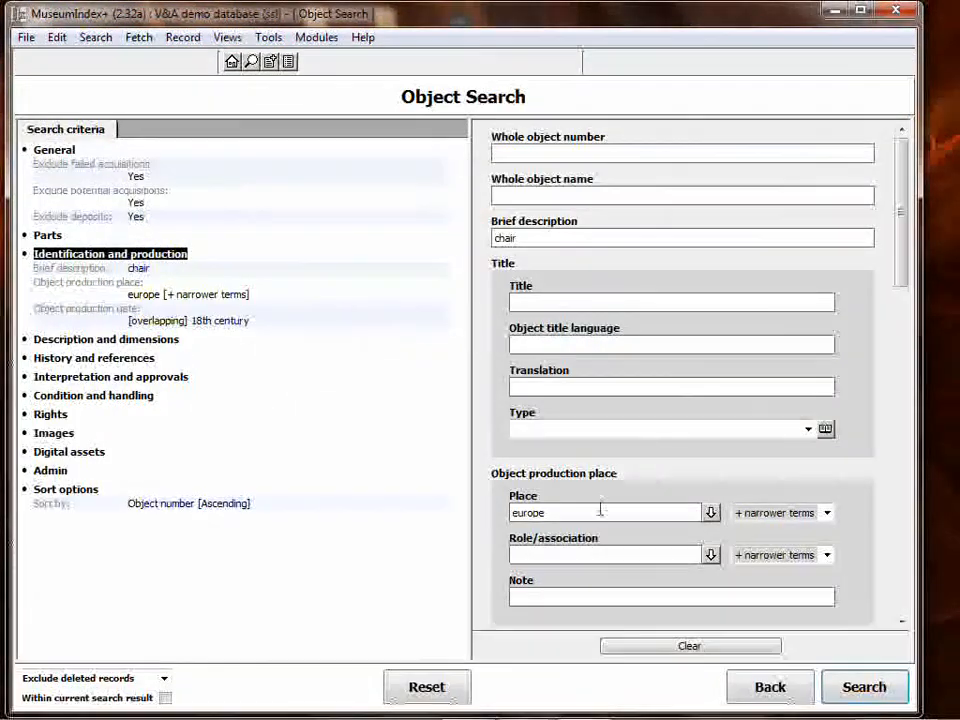
{"action": "left_click_drag", "start_coordinate": [899, 262], "coordinate": [911, 342]}
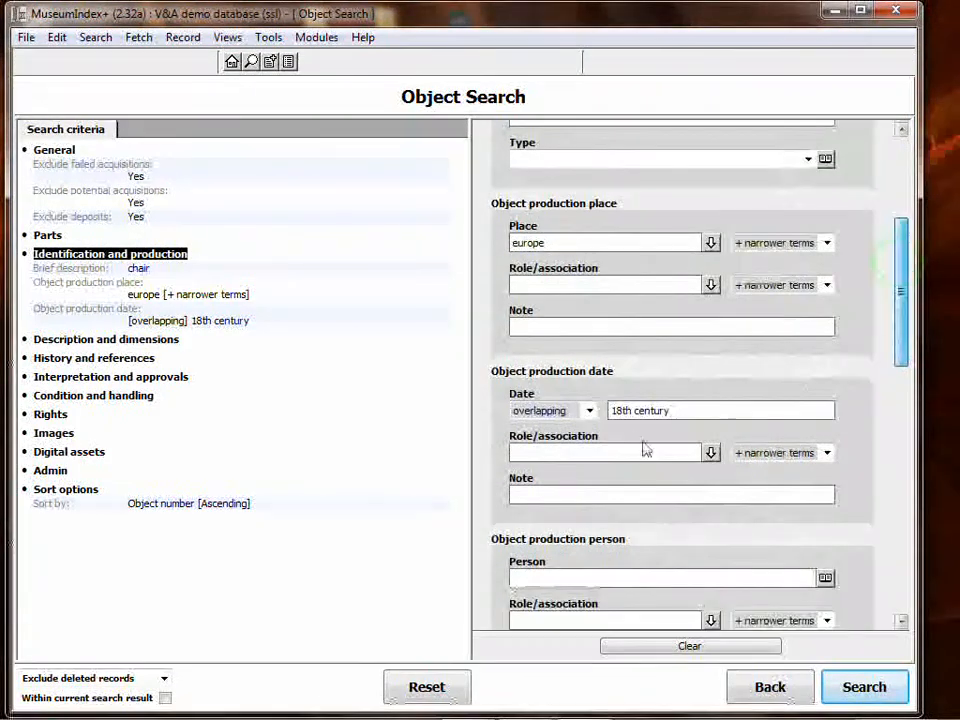
{"action": "left_click", "coordinate": [622, 410]}
{"action": "key", "text": "BackSpace"}
{"action": "type", "text": "7"}
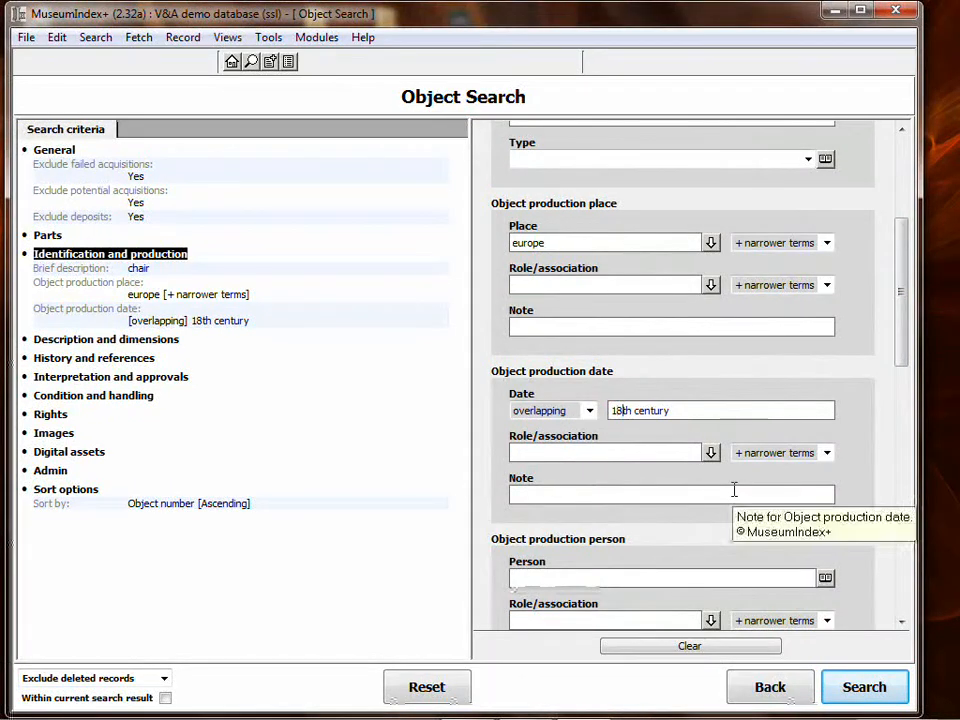
{"action": "key", "text": "Return"}
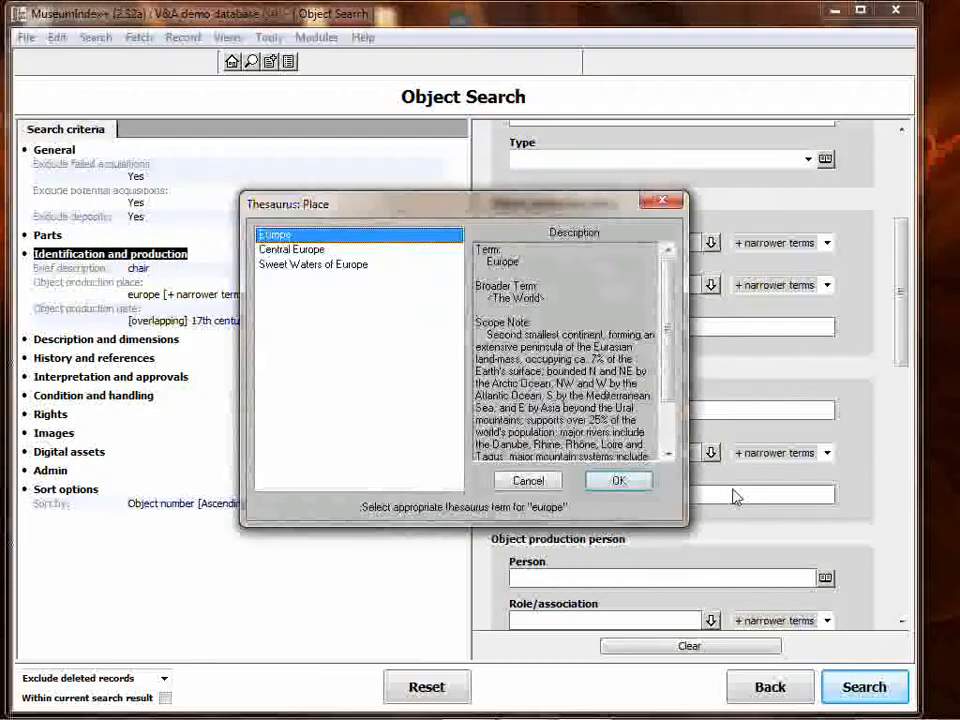
{"action": "left_click", "coordinate": [648, 481]}
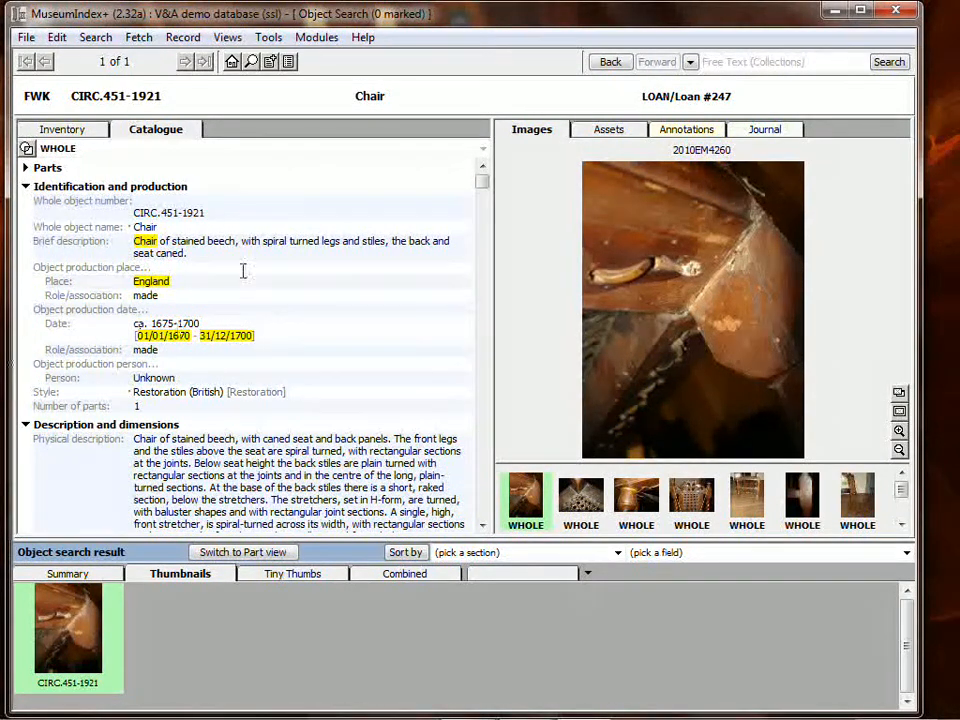
Return to the search form and review the options for excluding or including deleted records
{"action": "left_click", "coordinate": [612, 63]}
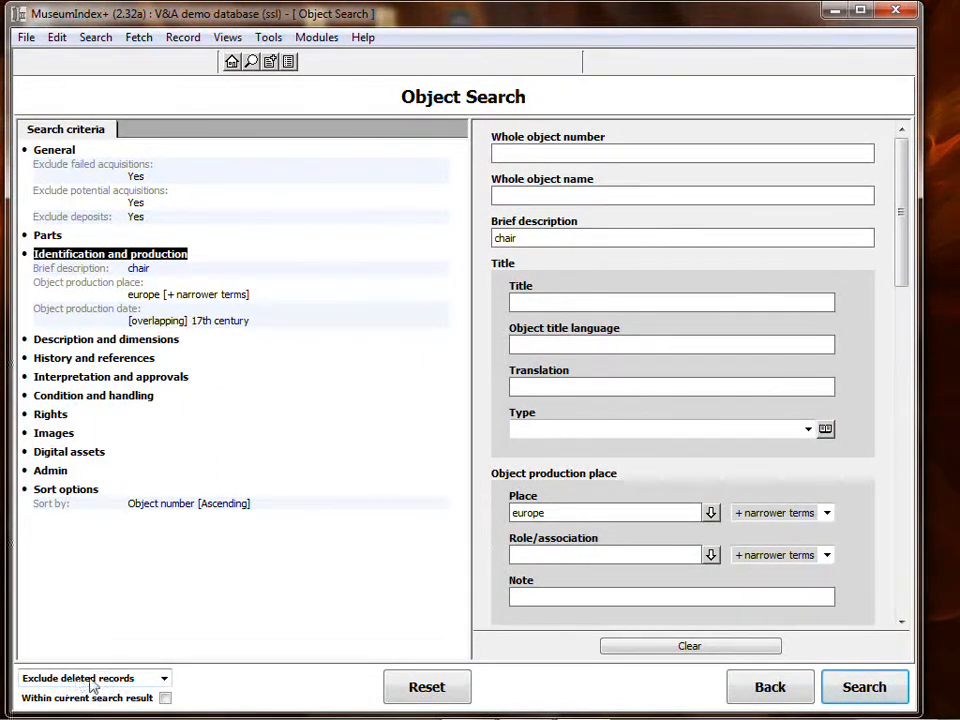
{"action": "left_click", "coordinate": [164, 678]}
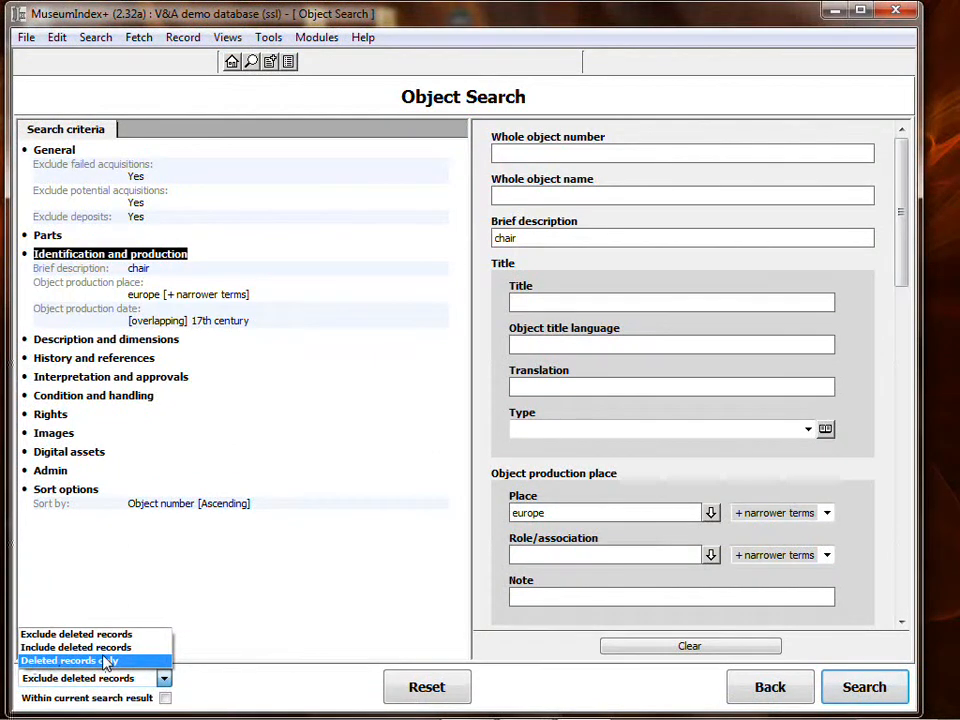
{"action": "left_click", "coordinate": [248, 613]}
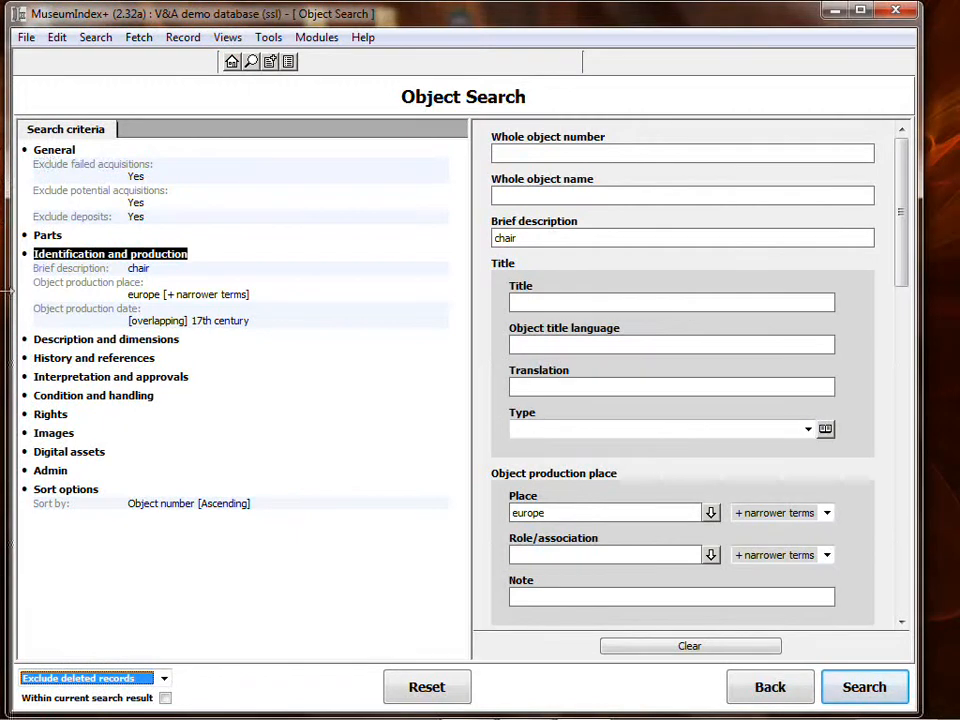
Switch the search form to My View and examine the fields in its Identification and Details sections
{"action": "left_click", "coordinate": [228, 37]}
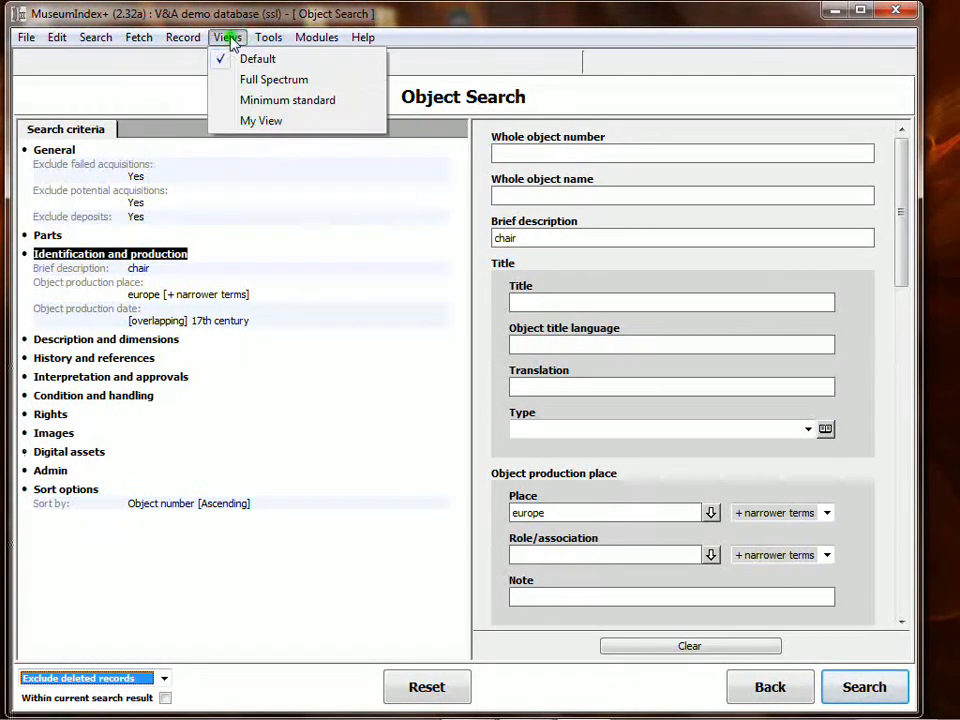
{"action": "left_click", "coordinate": [258, 121]}
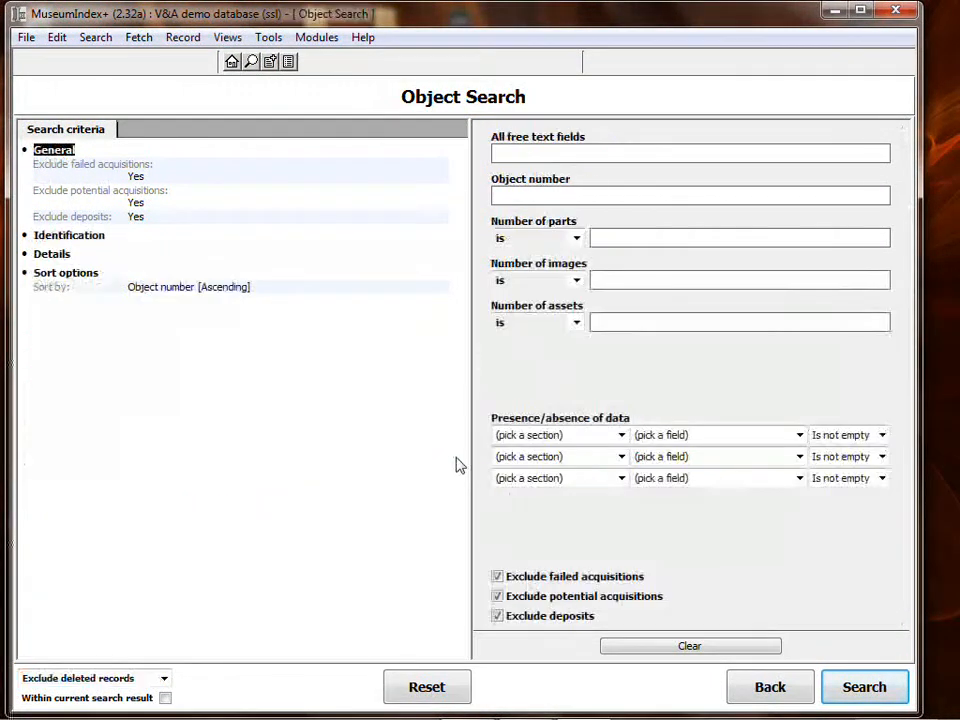
{"action": "left_click", "coordinate": [70, 235]}
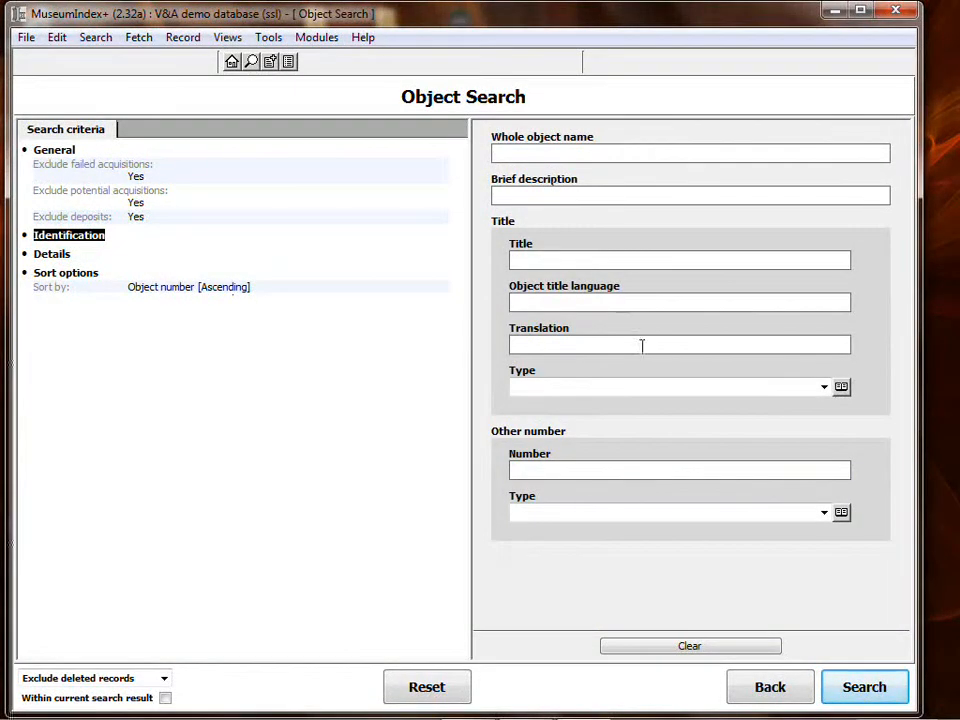
{"action": "left_click", "coordinate": [48, 255]}
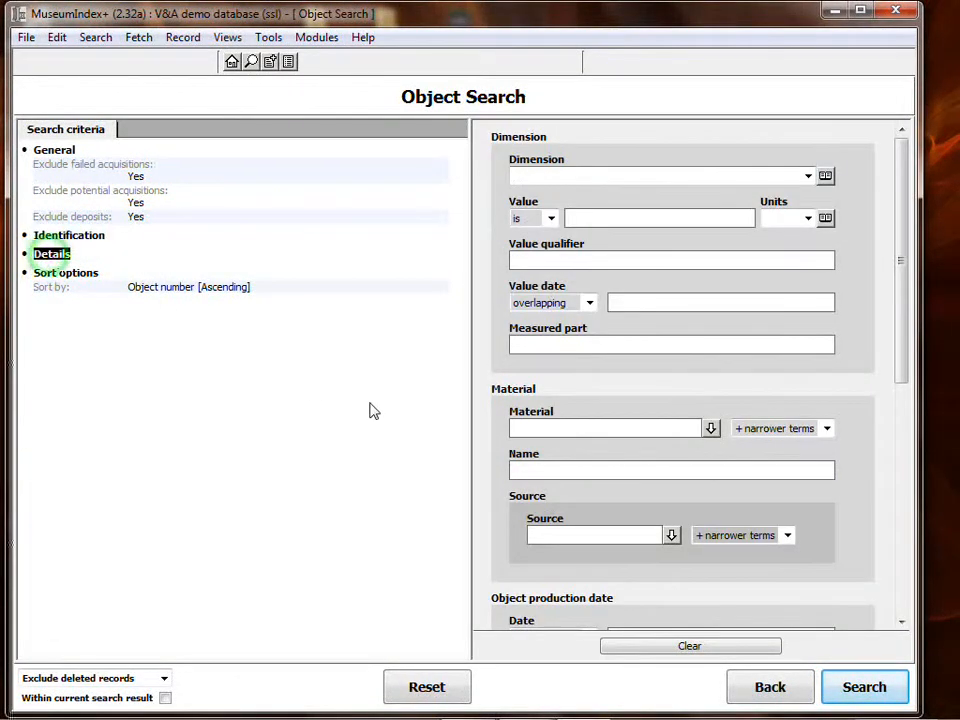
{"action": "left_click_drag", "start_coordinate": [902, 262], "coordinate": [906, 530]}
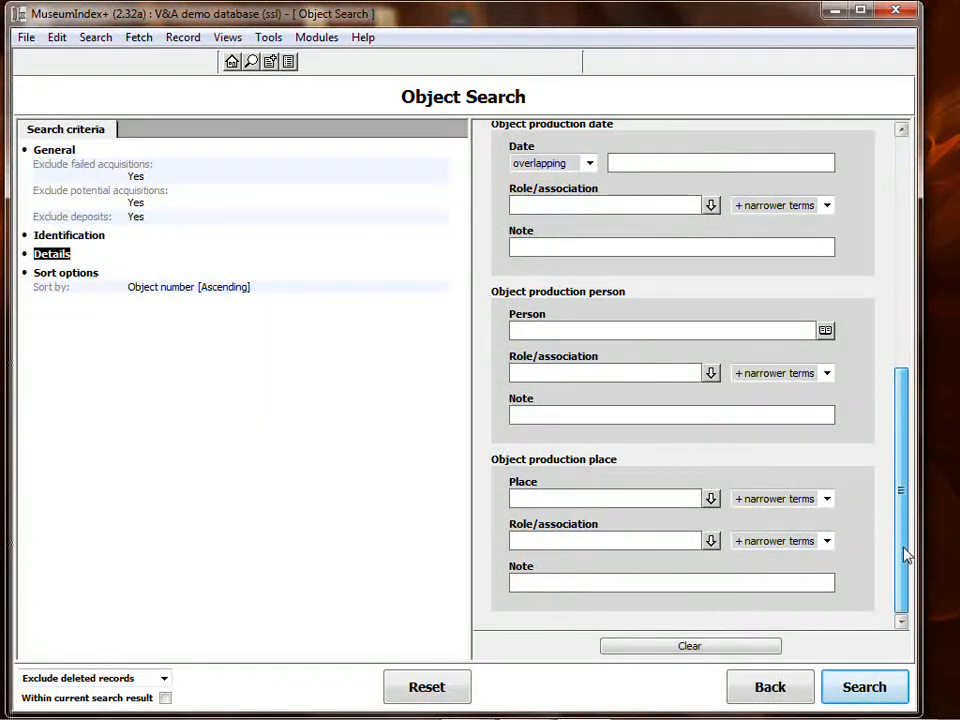
{"action": "left_click_drag", "start_coordinate": [905, 555], "coordinate": [902, 265]}
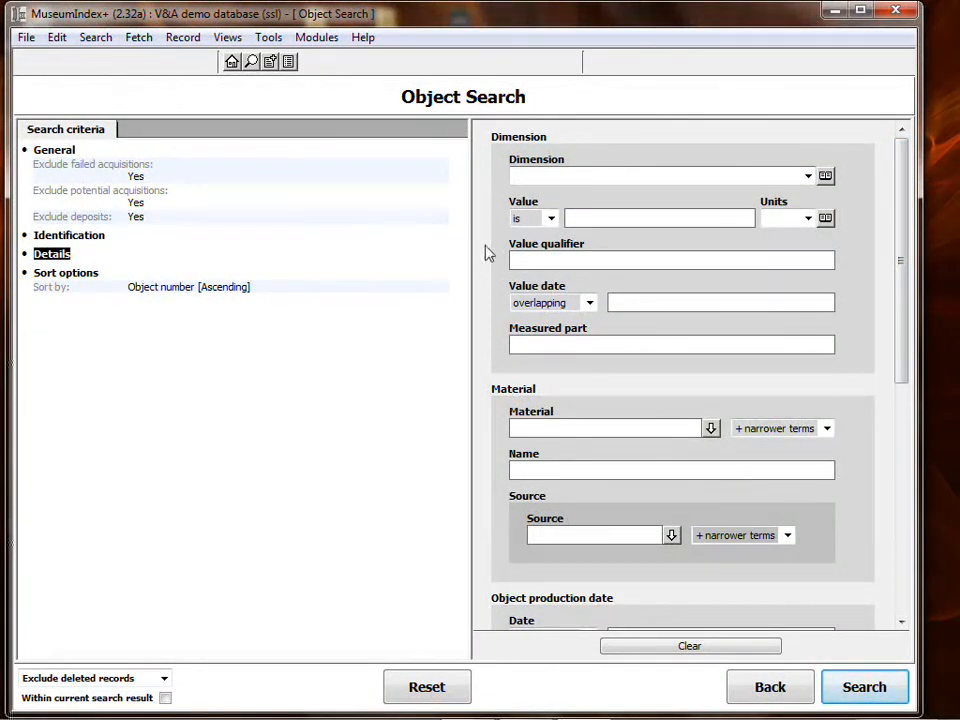
Restore the Default view of the search form and review the number of parts comparison options among the General criteria
{"action": "left_click", "coordinate": [228, 37]}
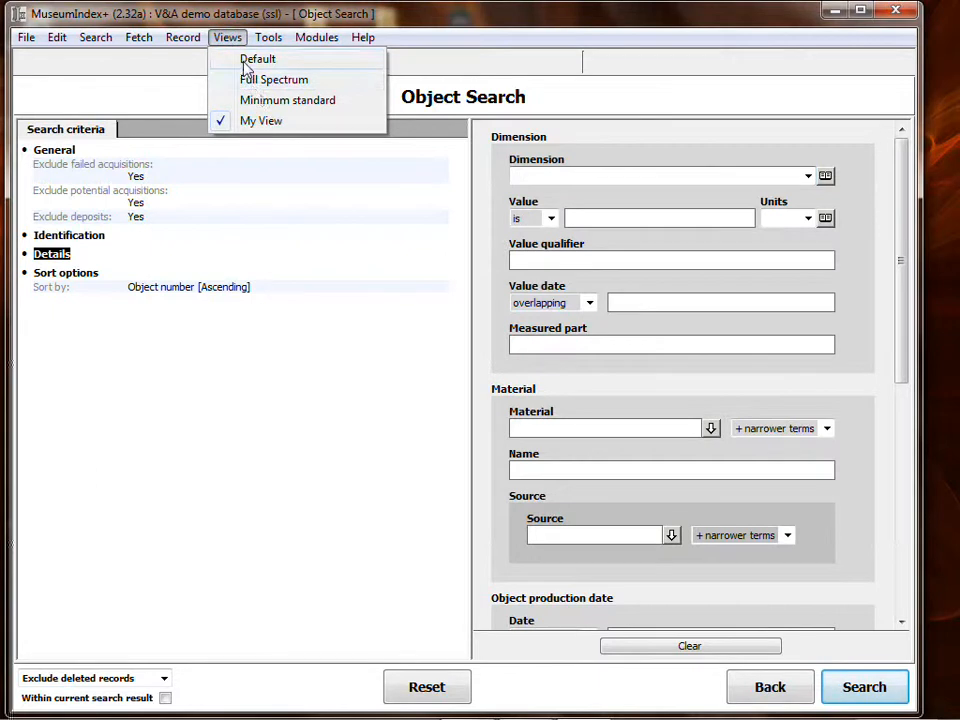
{"action": "left_click", "coordinate": [245, 59]}
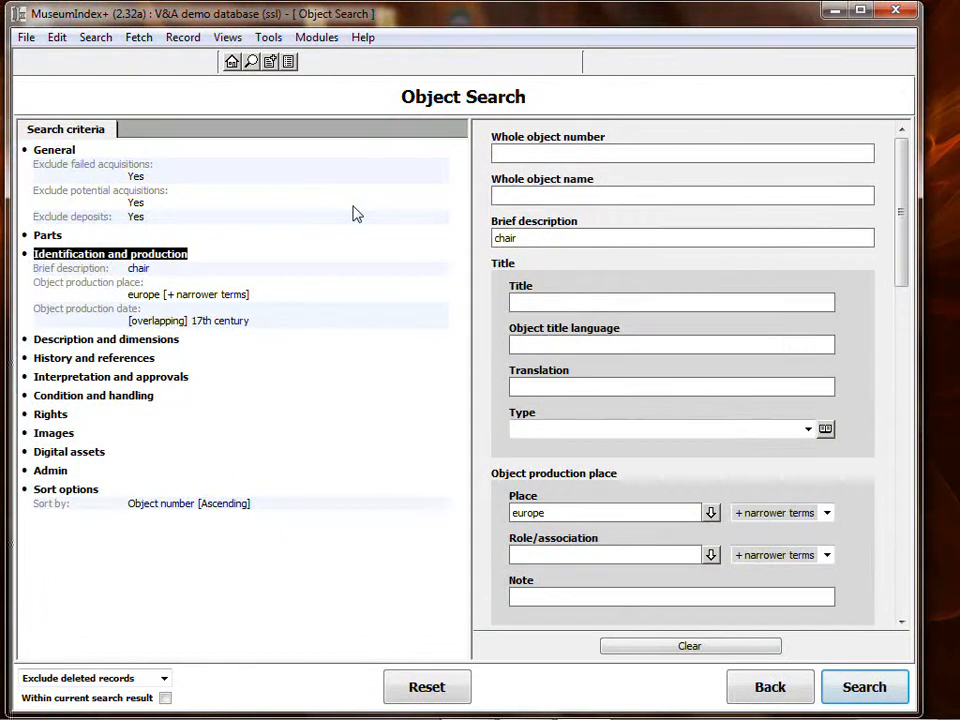
{"action": "left_click", "coordinate": [53, 152]}
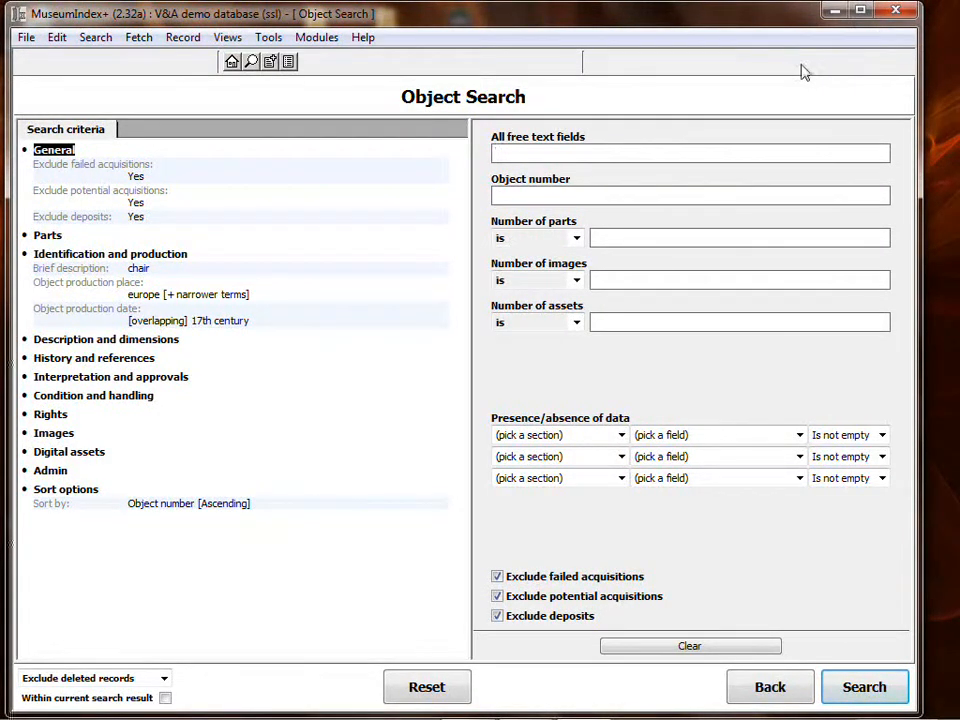
{"action": "left_click", "coordinate": [570, 195]}
{"action": "left_click", "coordinate": [577, 240]}
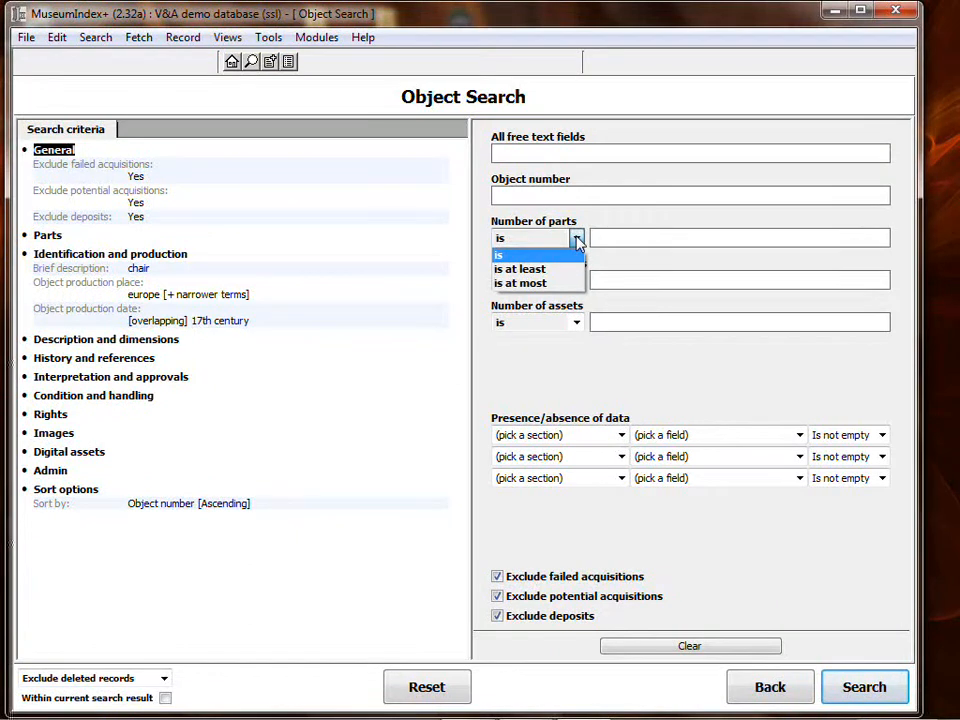
{"action": "left_click", "coordinate": [576, 240]}
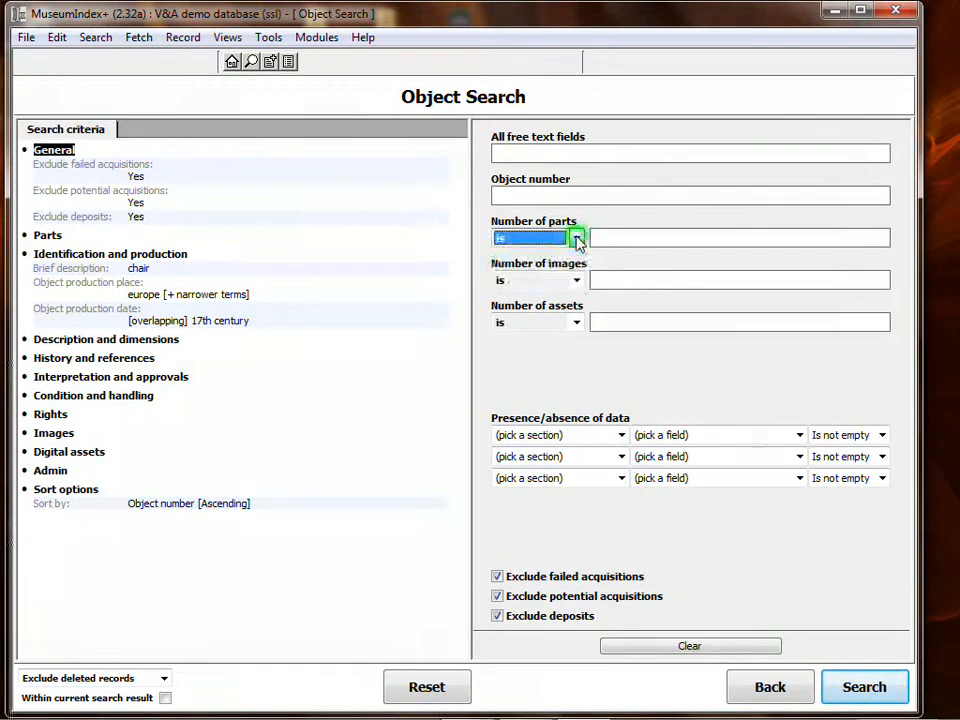
Reset all search criteria and require the number of parts to be at least 3
{"action": "left_click", "coordinate": [436, 687]}
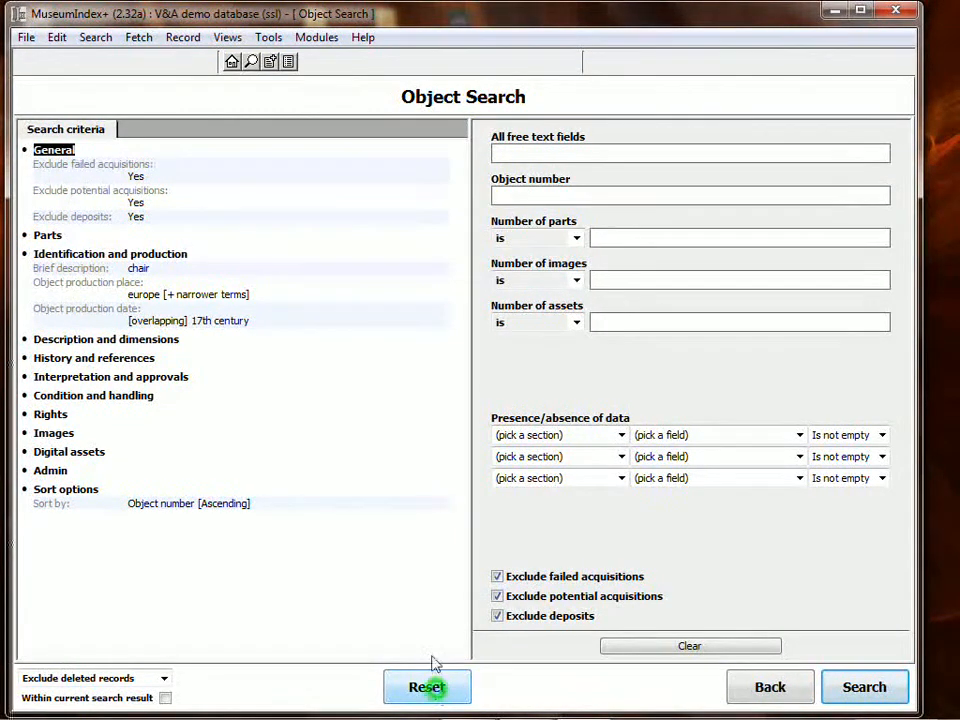
{"action": "left_click", "coordinate": [577, 240]}
{"action": "left_click", "coordinate": [536, 268]}
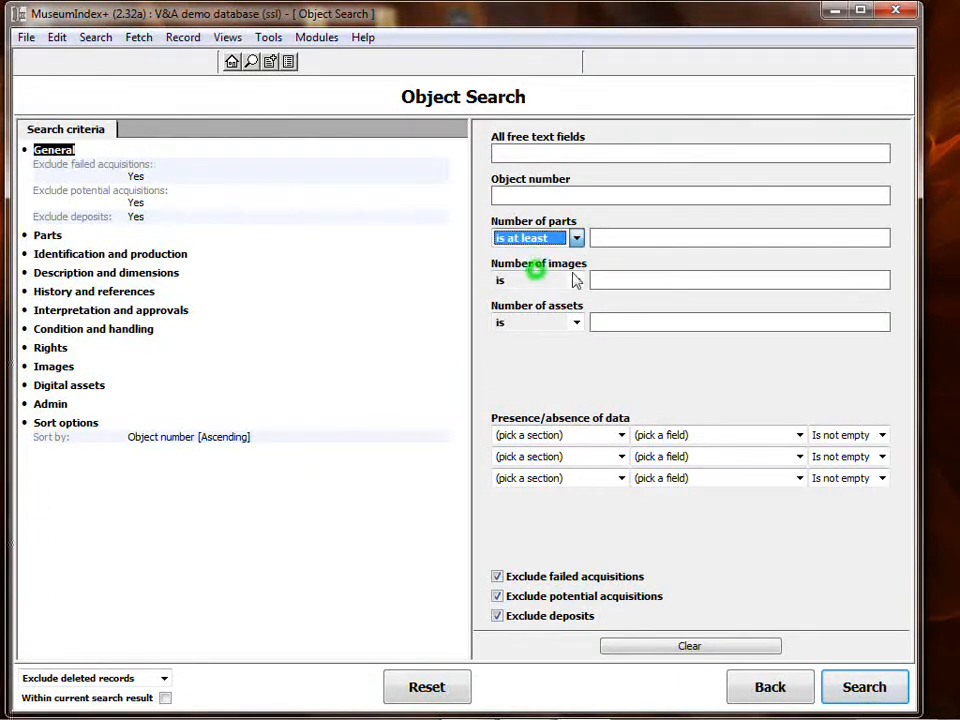
{"action": "left_click", "coordinate": [611, 237]}
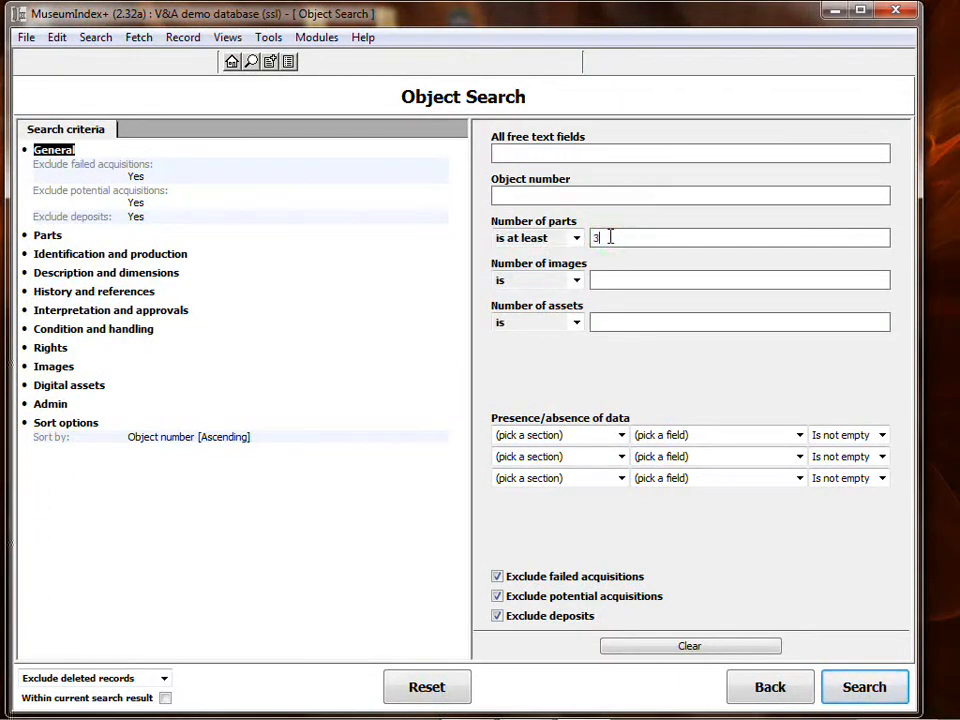
Require the number of images to be at least 2 and run the search
{"action": "left_click", "coordinate": [576, 280]}
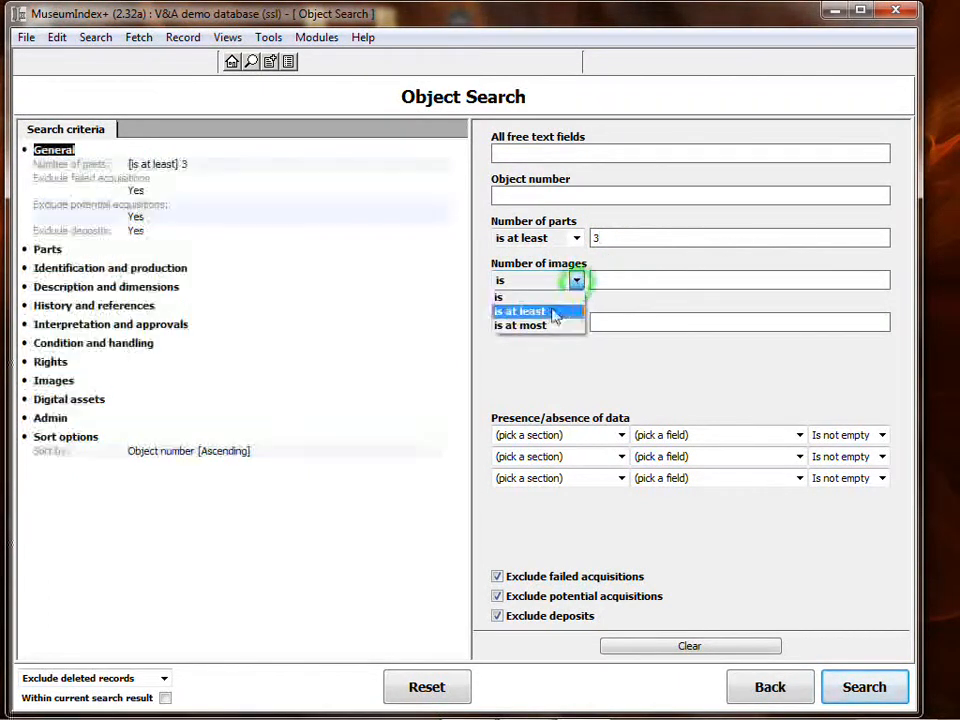
{"action": "left_click", "coordinate": [555, 312]}
{"action": "left_click", "coordinate": [624, 281]}
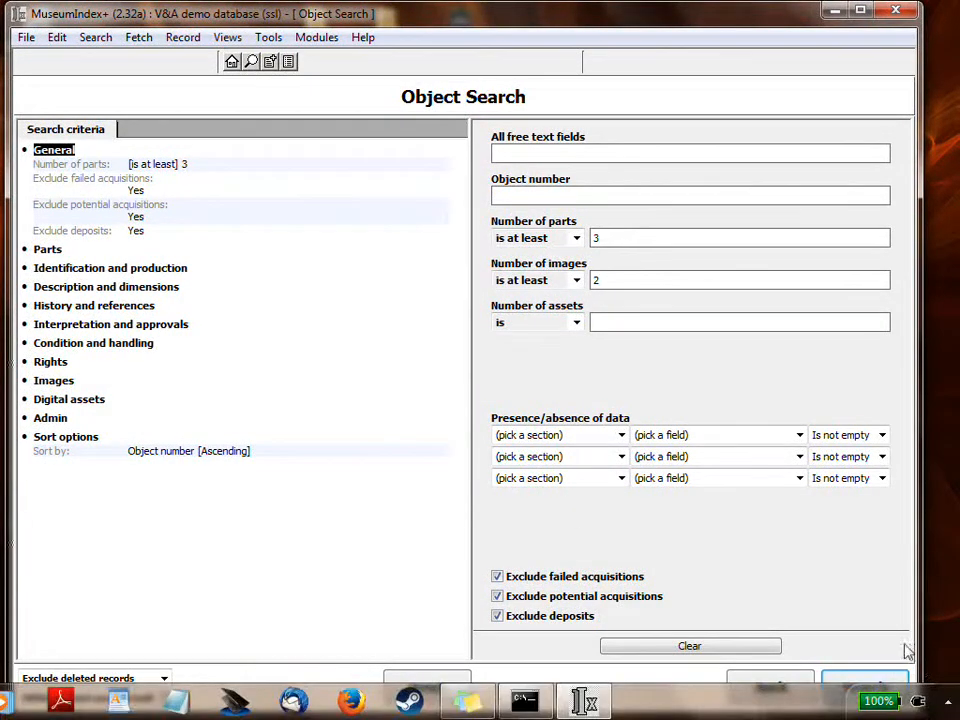
{"action": "left_click", "coordinate": [877, 677]}
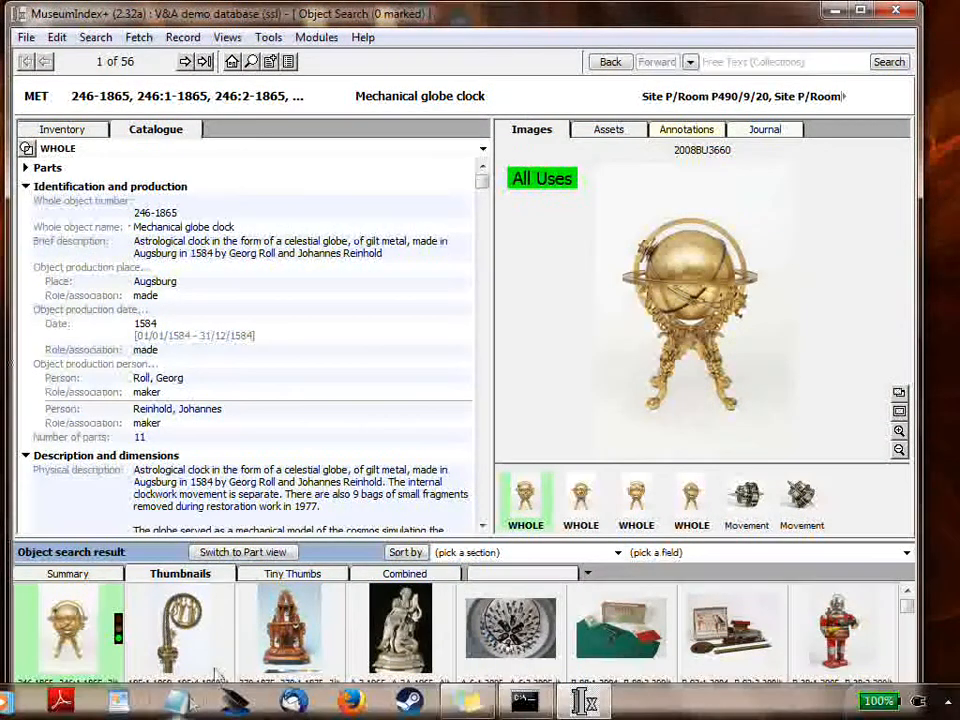
Open the miniature table railway record, view each of its images and go back to the search form
{"action": "left_click", "coordinate": [748, 657]}
{"action": "left_click", "coordinate": [581, 495]}
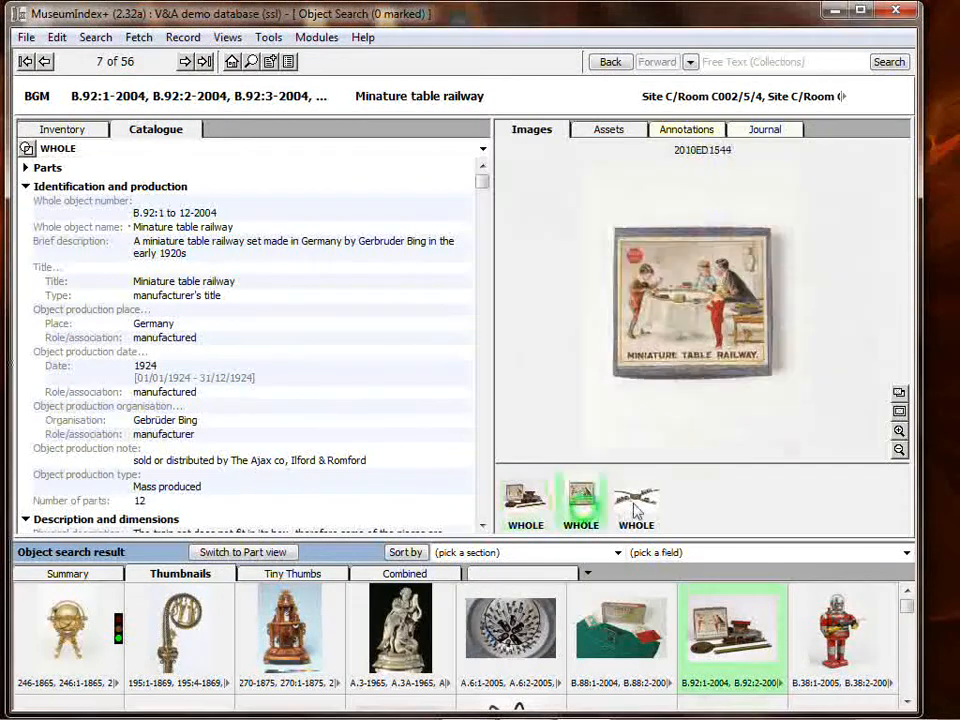
{"action": "left_click", "coordinate": [636, 500]}
{"action": "left_click", "coordinate": [581, 495]}
{"action": "left_click", "coordinate": [525, 495]}
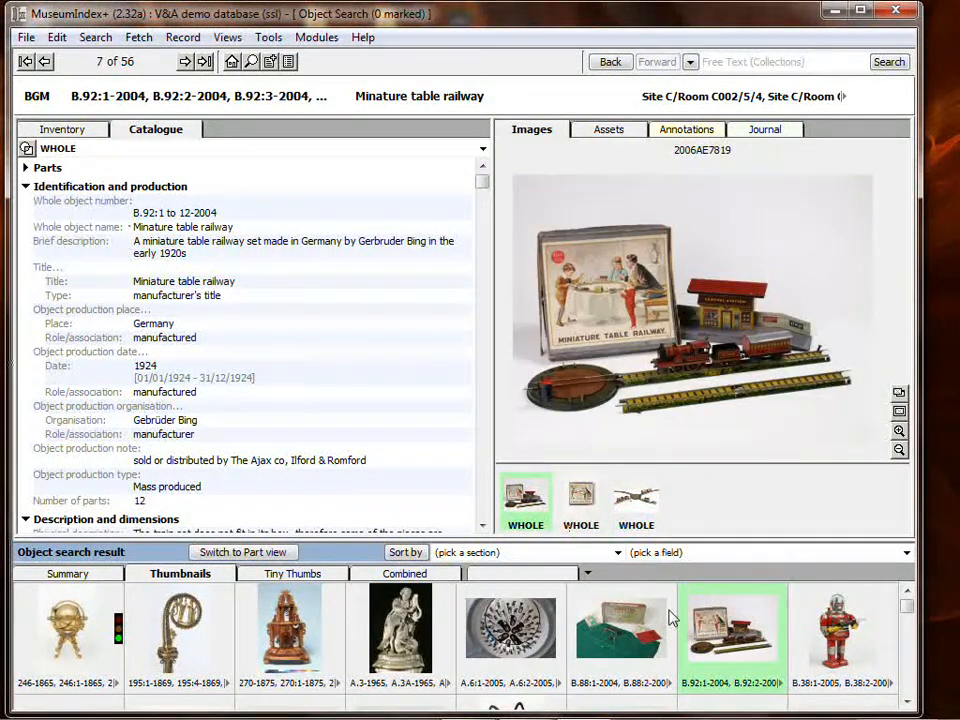
{"action": "left_click", "coordinate": [611, 62]}
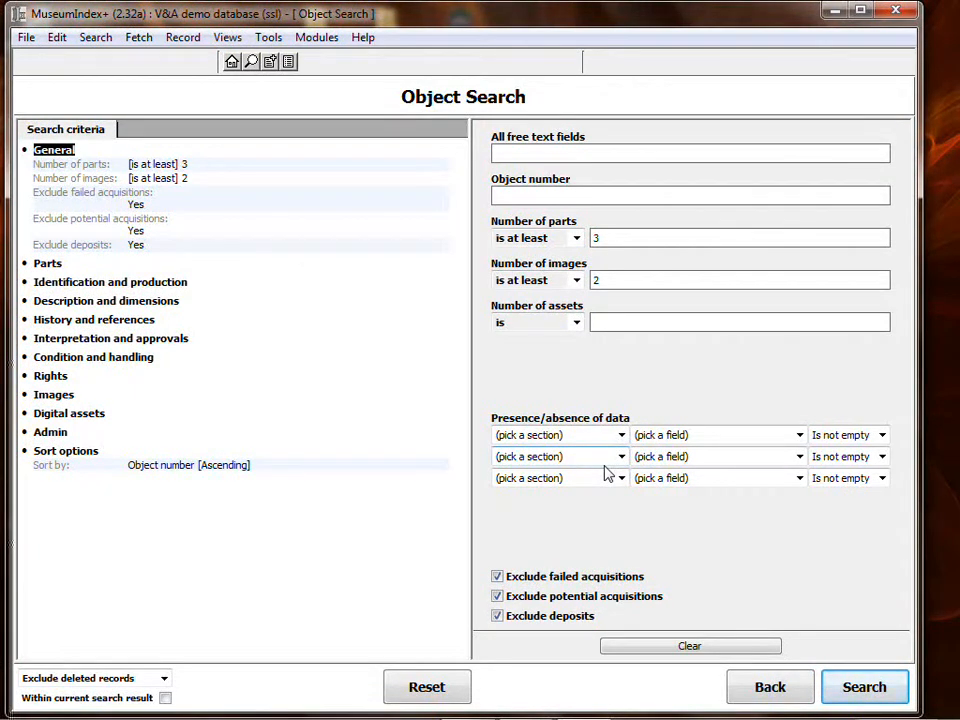
Reset all search criteria, require the Title field of Identification and production to be not empty, and run the search
{"action": "left_click", "coordinate": [437, 688]}
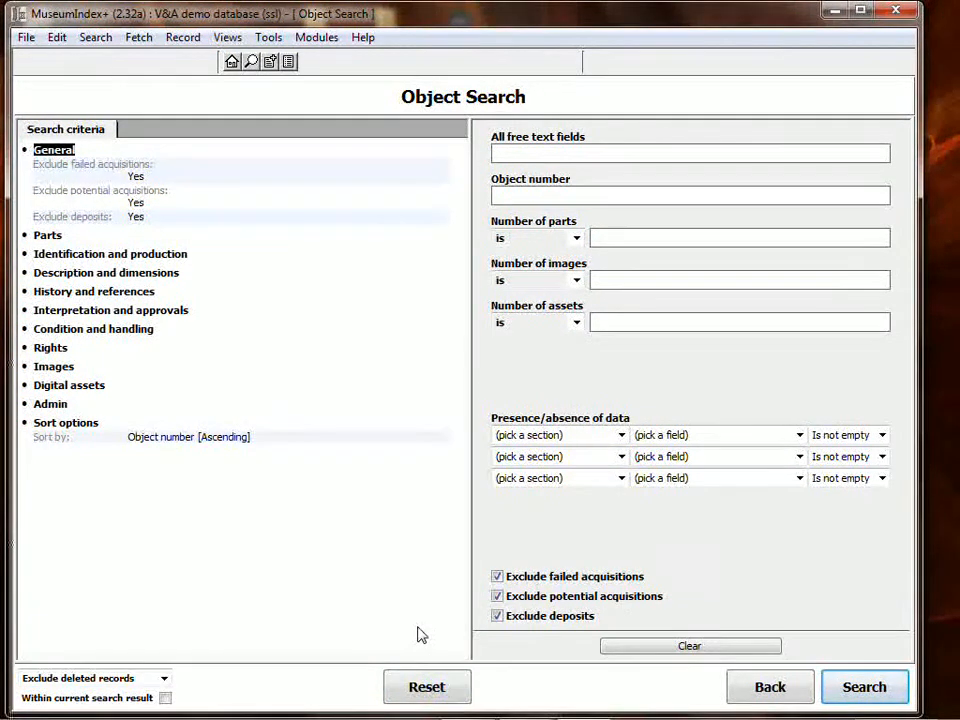
{"action": "left_click", "coordinate": [621, 435]}
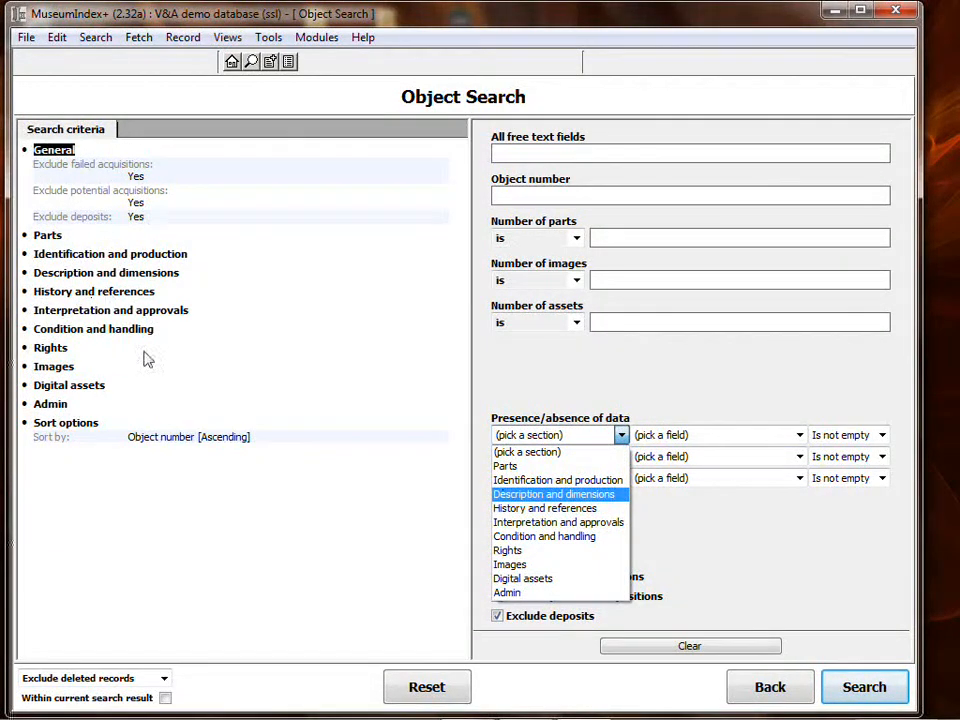
{"action": "left_click", "coordinate": [570, 480]}
{"action": "left_click", "coordinate": [671, 435]}
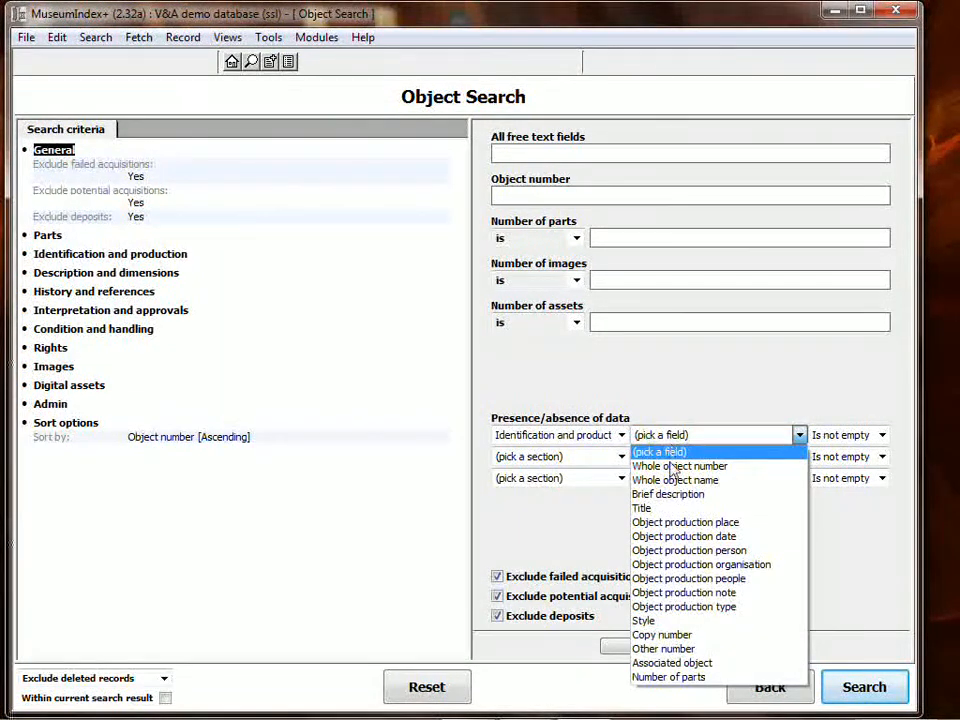
{"action": "left_click", "coordinate": [648, 511]}
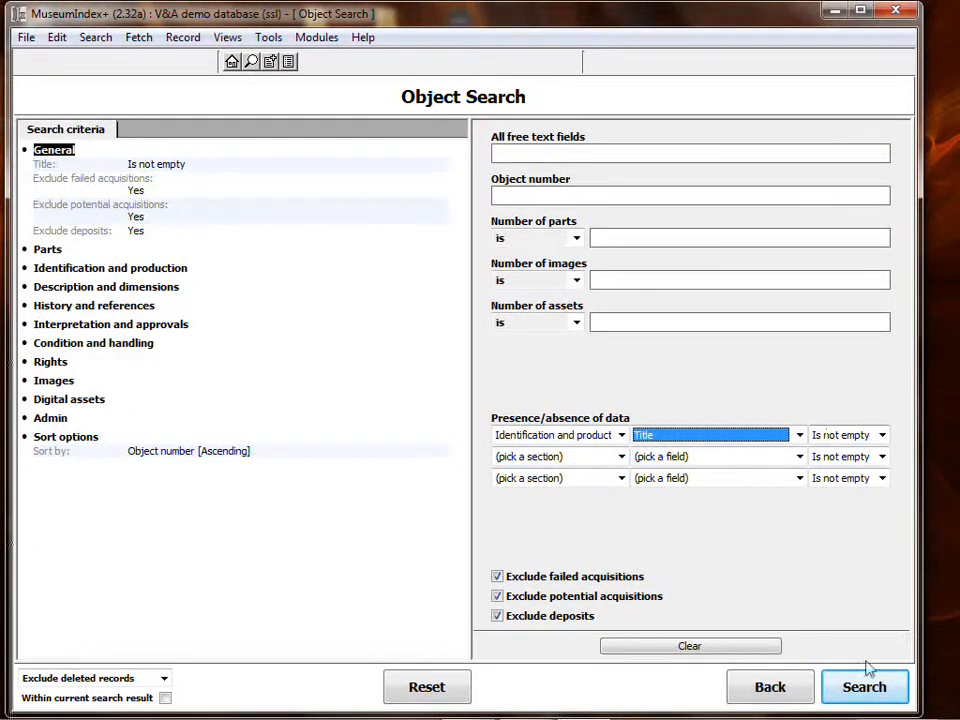
{"action": "left_click", "coordinate": [884, 688]}
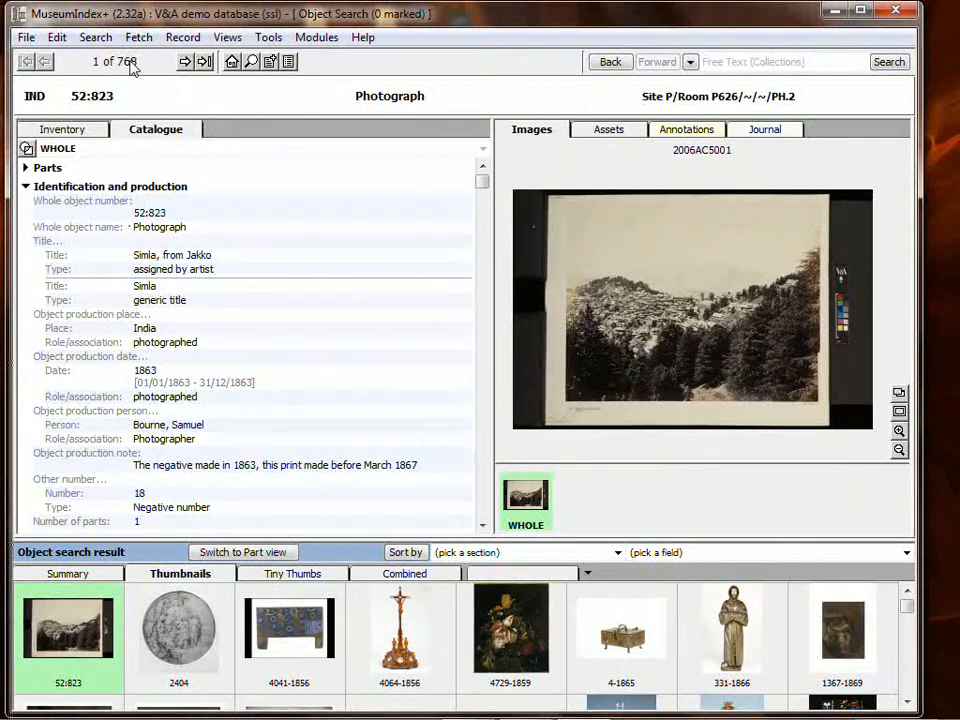
Check the Title fields of the photograph, design, plaque and crucifix statuette records, and go back to the search form
{"action": "left_click", "coordinate": [46, 241]}
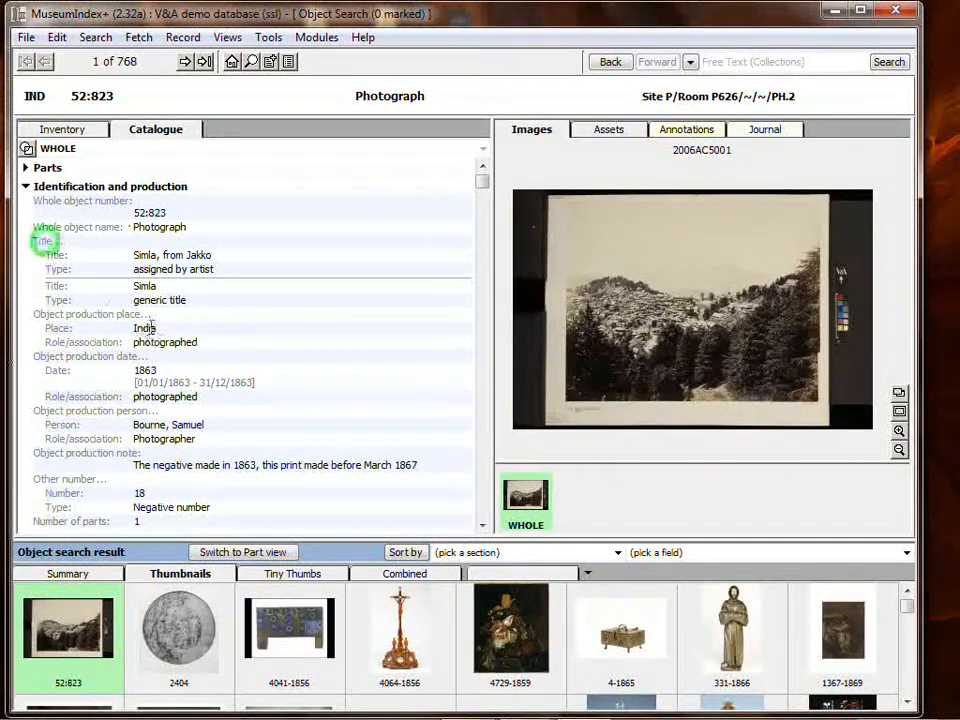
{"action": "scroll", "coordinate": [124, 272], "scroll_direction": "down", "scroll_amount": 2}
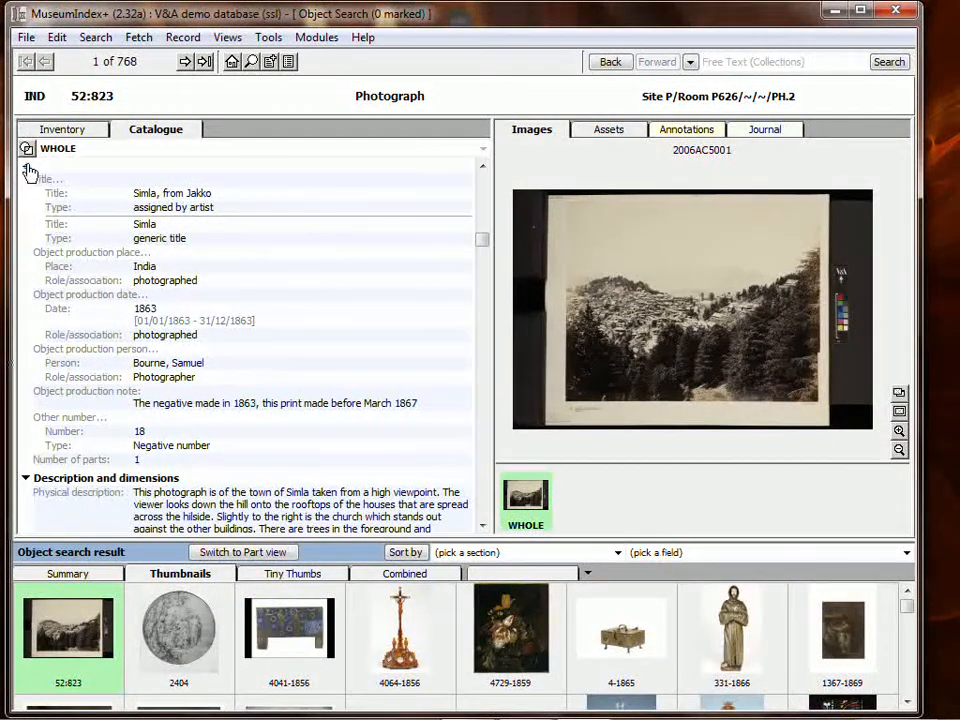
{"action": "left_click", "coordinate": [183, 644]}
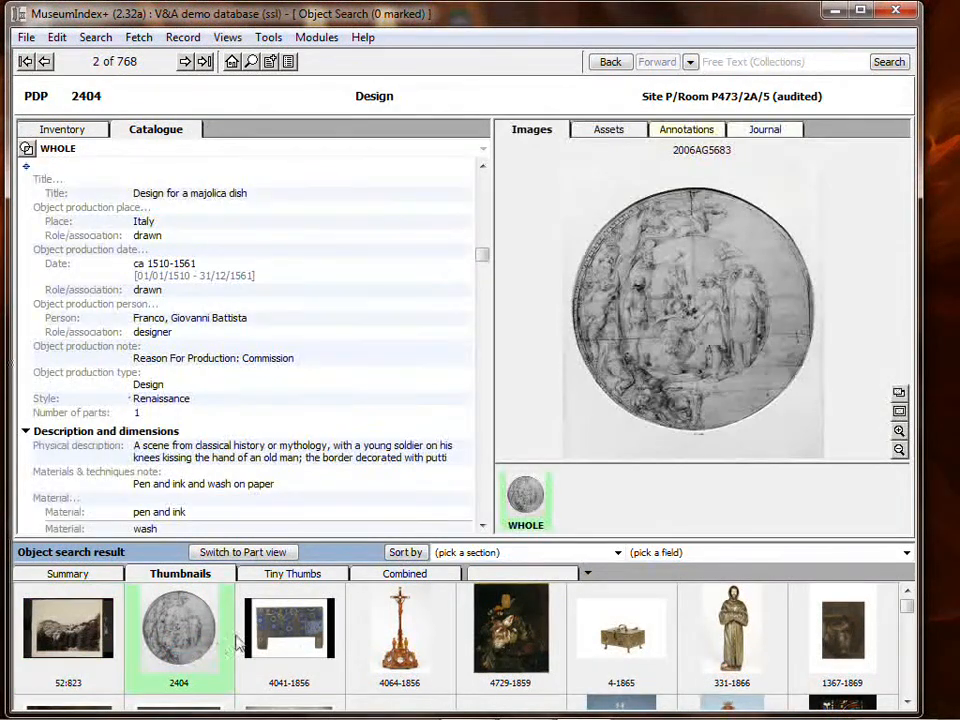
{"action": "left_click", "coordinate": [287, 636]}
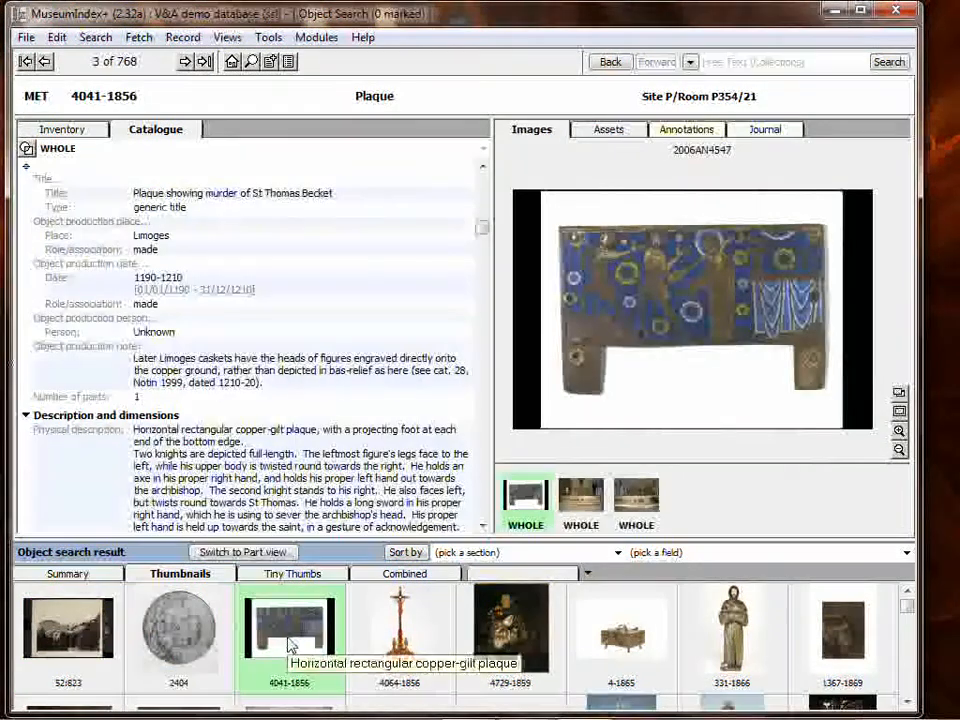
{"action": "key", "text": "Right"}
{"action": "key", "text": "Right"}
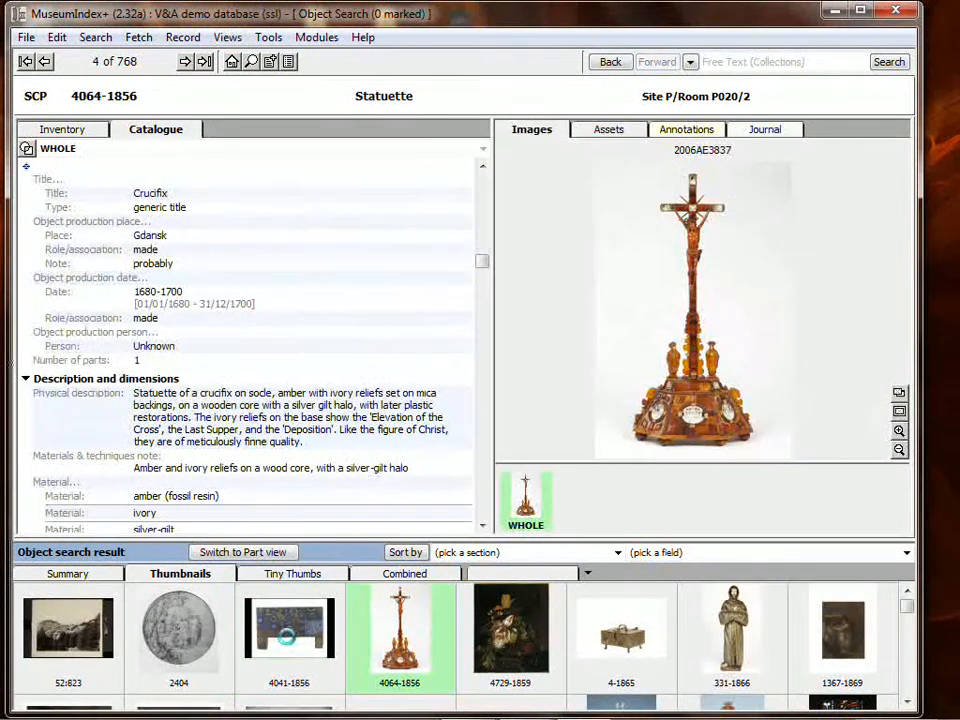
{"action": "left_click", "coordinate": [611, 62]}
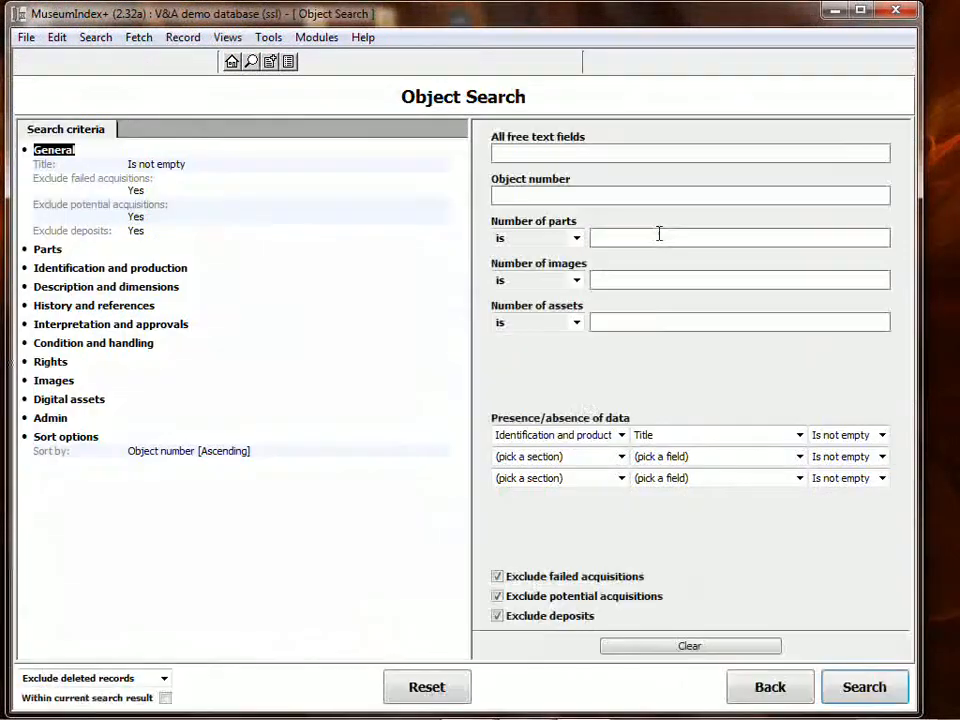
Change the Title condition to Is empty and run the search
{"action": "left_click", "coordinate": [825, 435]}
{"action": "left_click", "coordinate": [830, 466]}
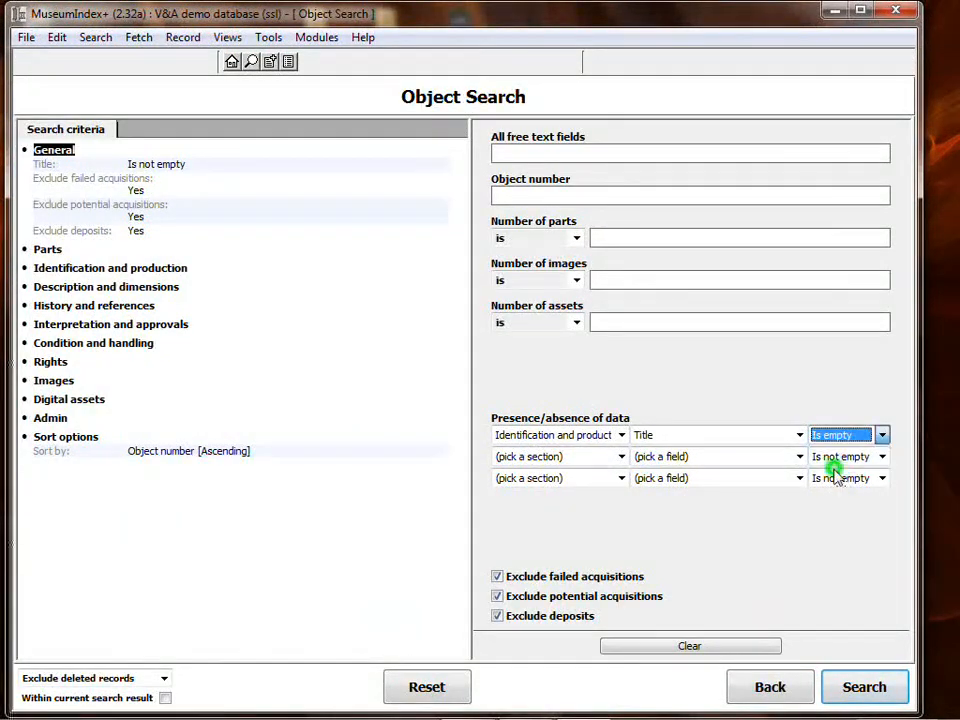
{"action": "left_click", "coordinate": [866, 686]}
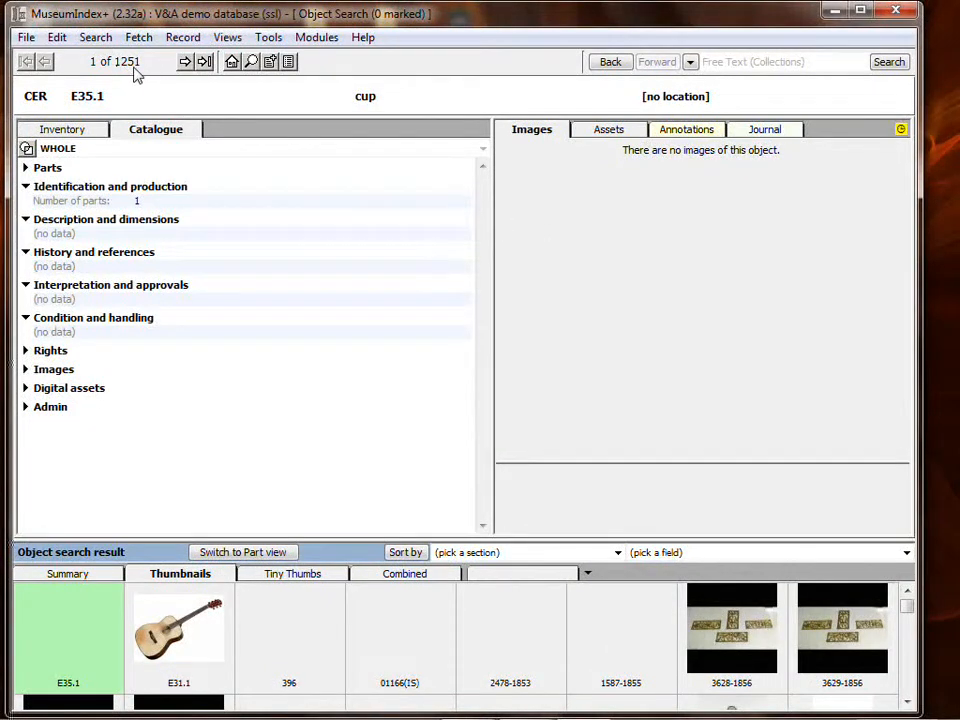
Browse the untitled records from plaque 3628-1856 to gemellion 6983-1860, and go back to the search form
{"action": "left_click", "coordinate": [750, 619]}
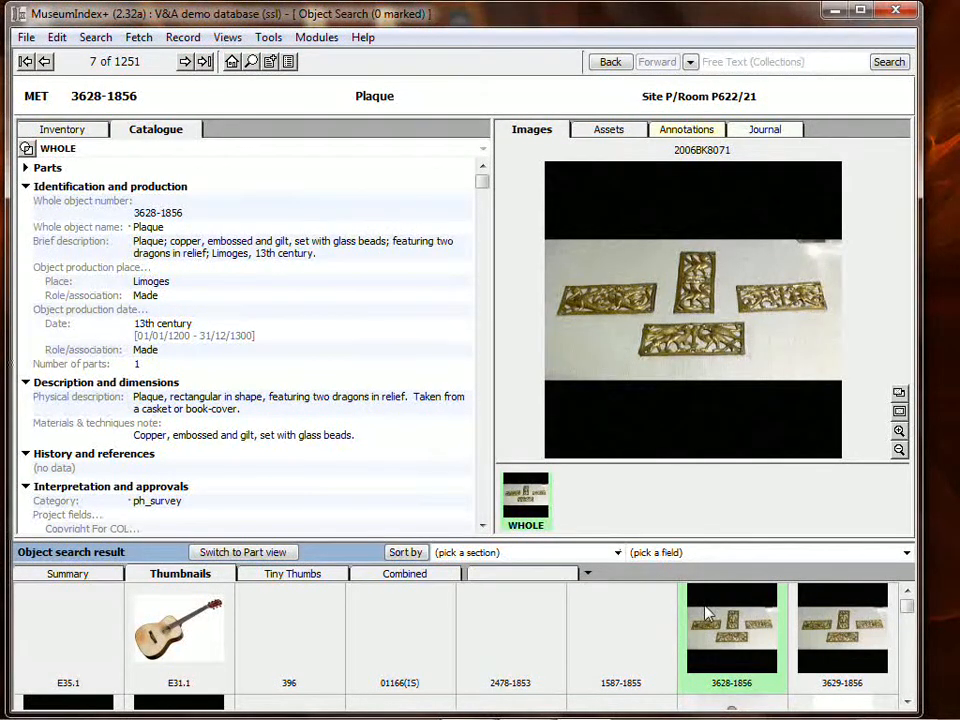
{"action": "key", "text": "Right"}
{"action": "key", "text": "Right"}
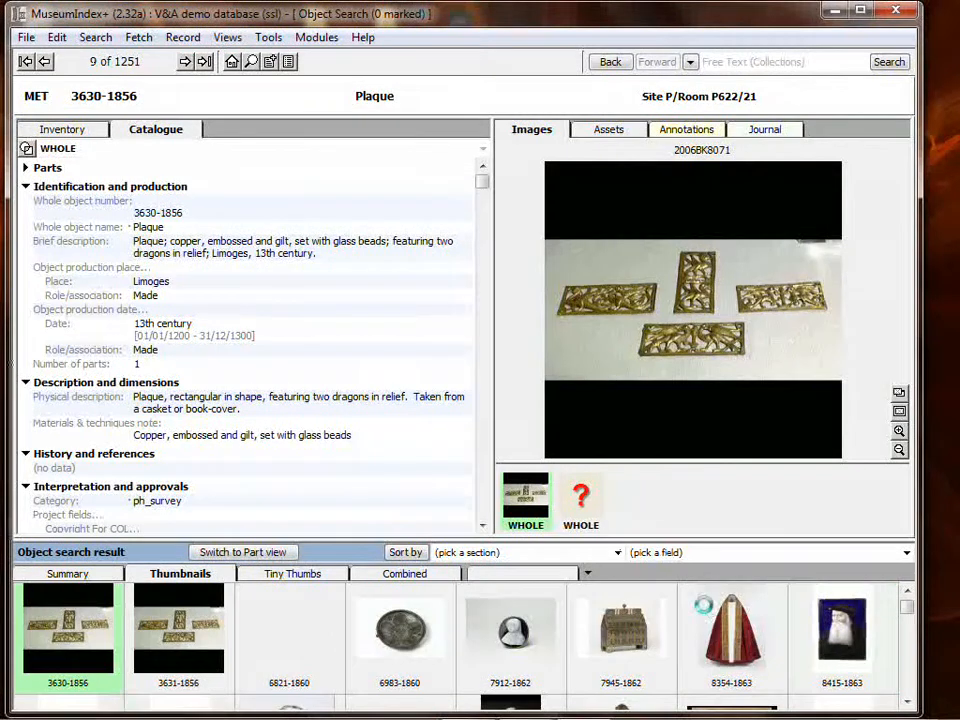
{"action": "key", "text": "Right"}
{"action": "key", "text": "Right"}
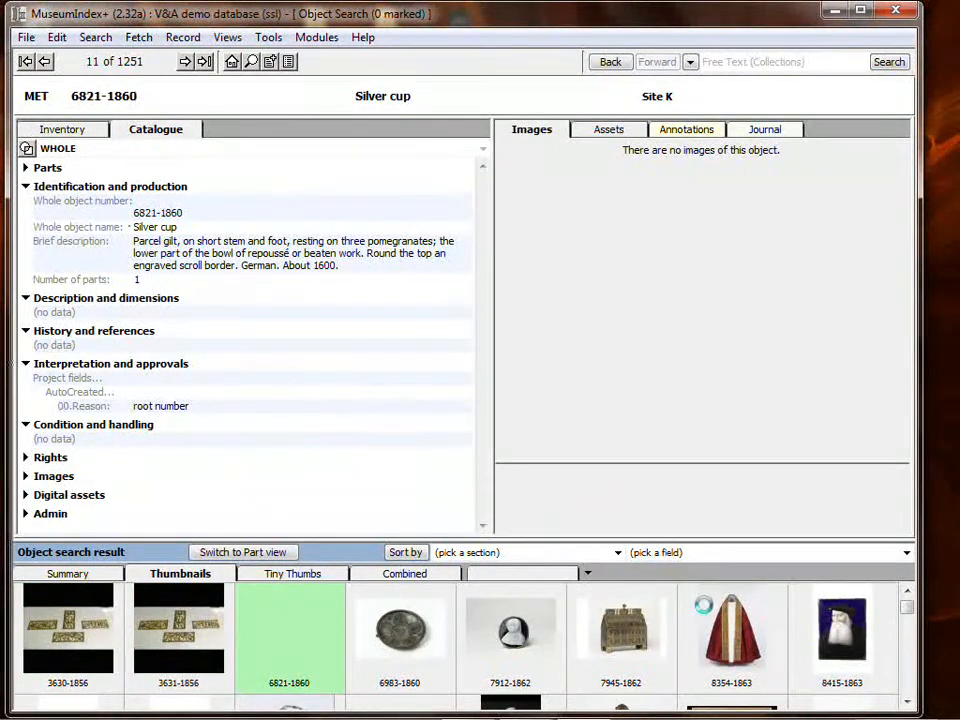
{"action": "key", "text": "Right"}
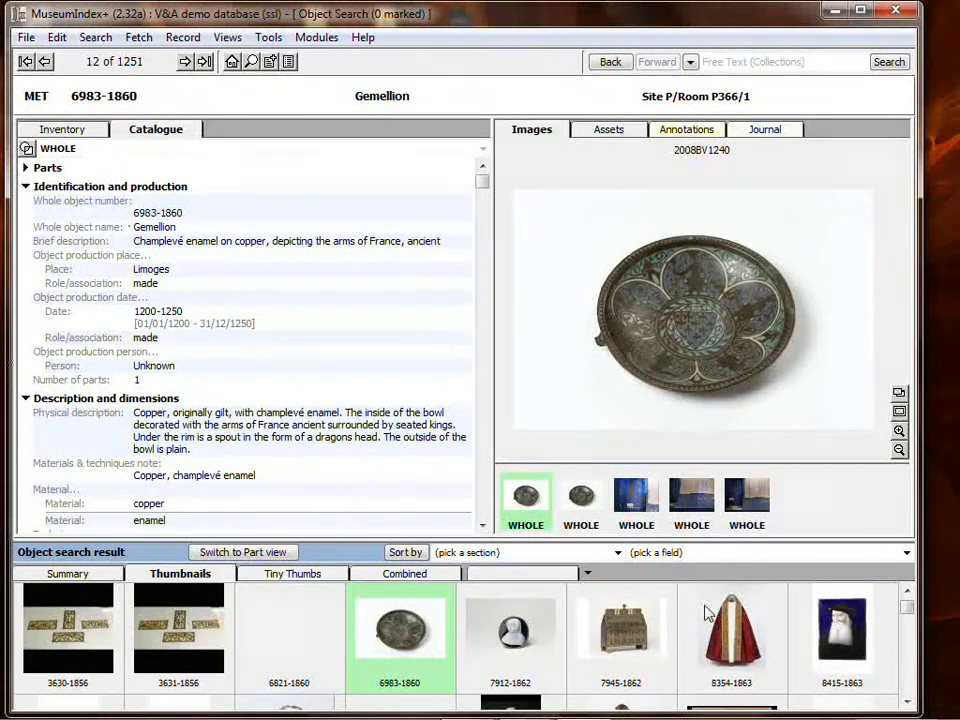
{"action": "left_click", "coordinate": [611, 62]}
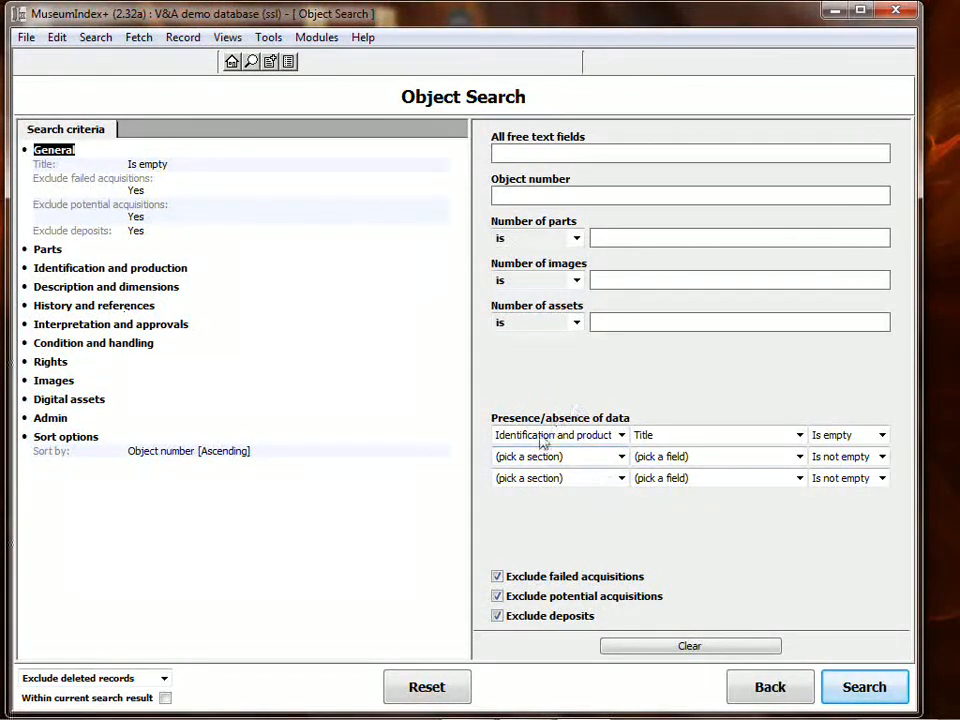
Set the Title presence condition to Is not empty
{"action": "left_click", "coordinate": [549, 152]}
{"action": "left_click", "coordinate": [858, 436]}
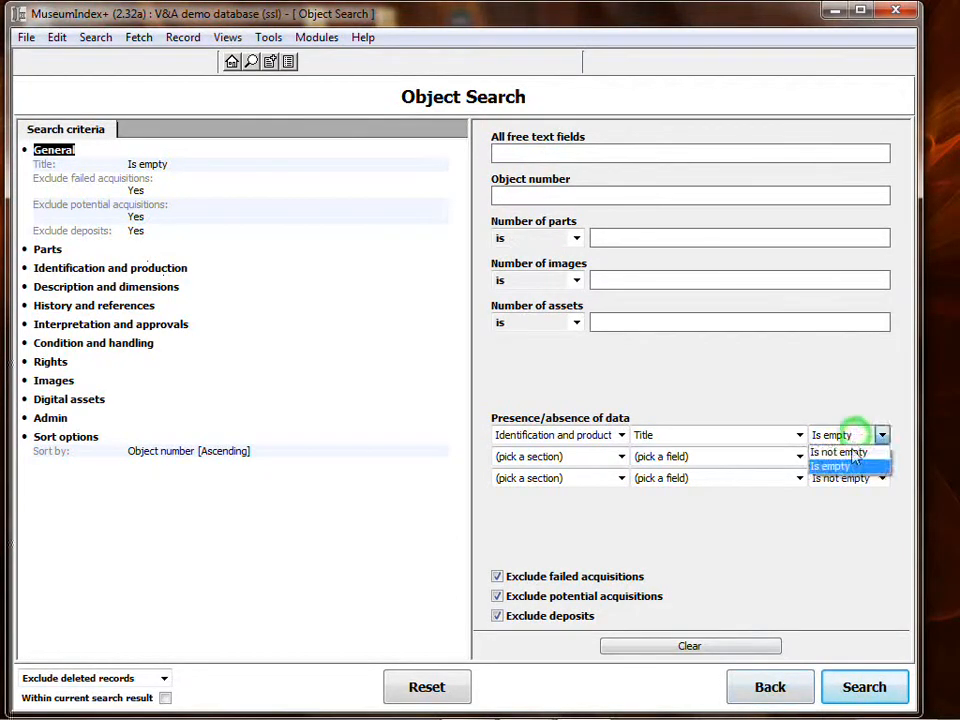
{"action": "left_click", "coordinate": [846, 453]}
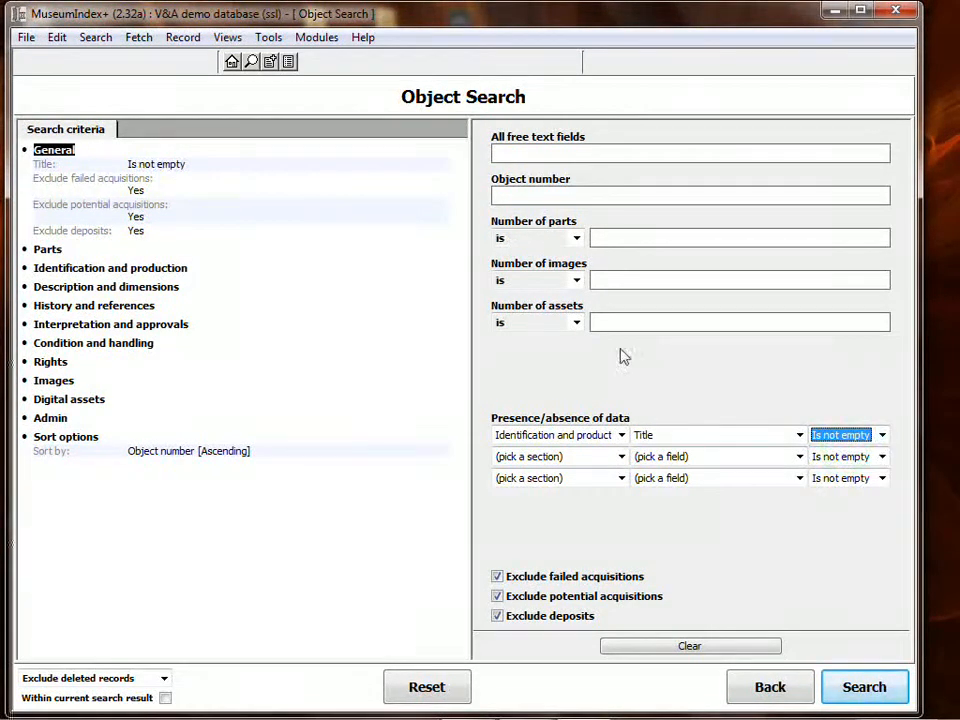
Add the brief description term "the*" under Identification and production, run the search and view the first record's brief description
{"action": "left_click", "coordinate": [81, 267]}
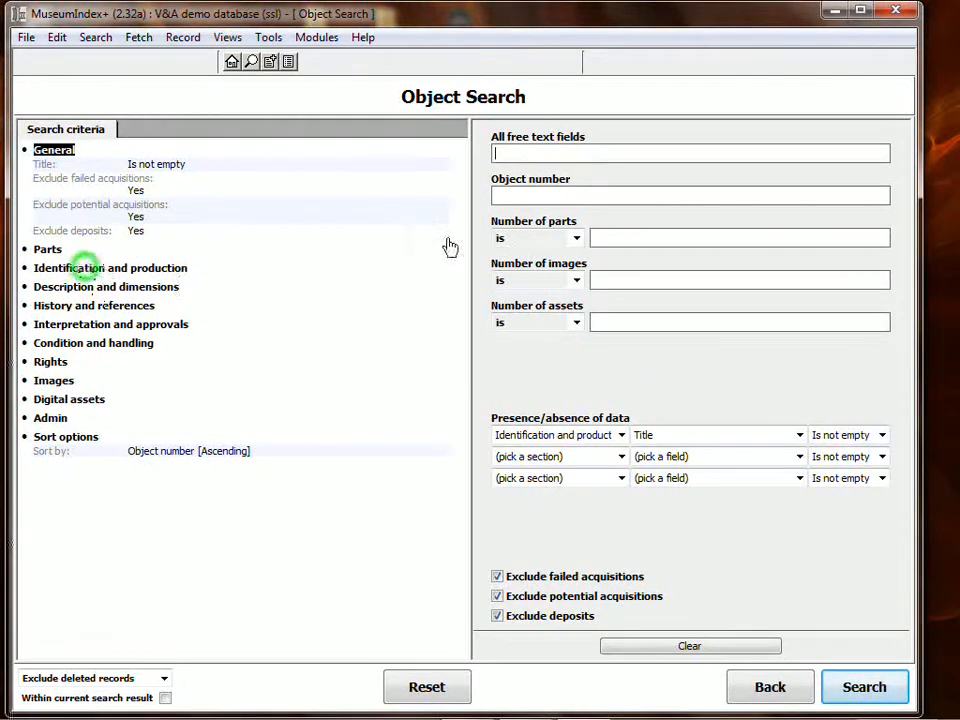
{"action": "left_click", "coordinate": [602, 238]}
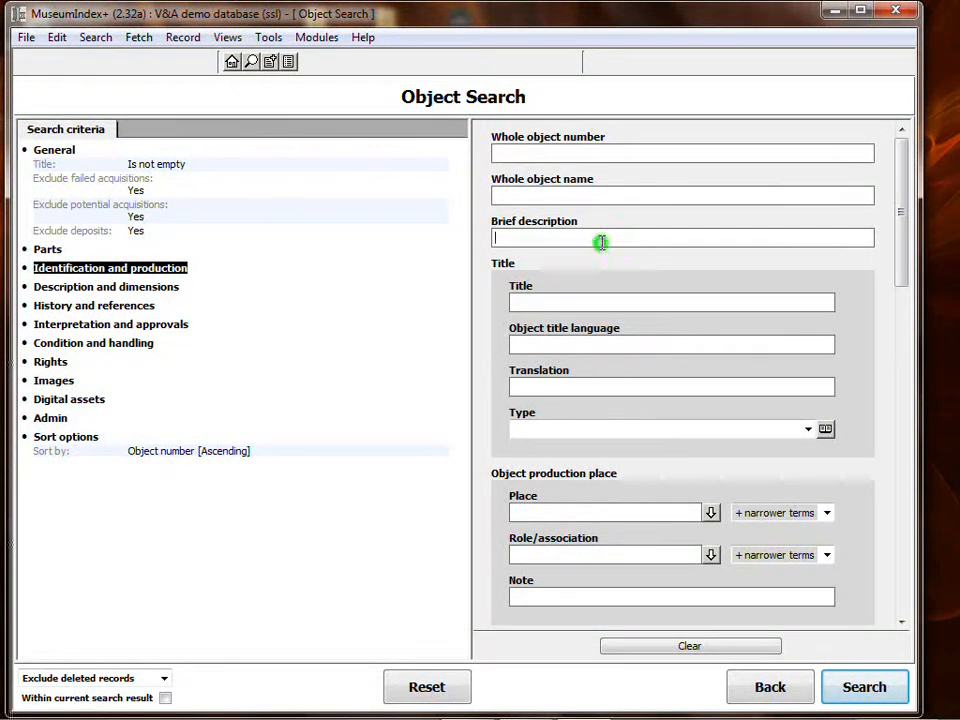
{"action": "type", "text": "the*"}
{"action": "key", "text": "Return"}
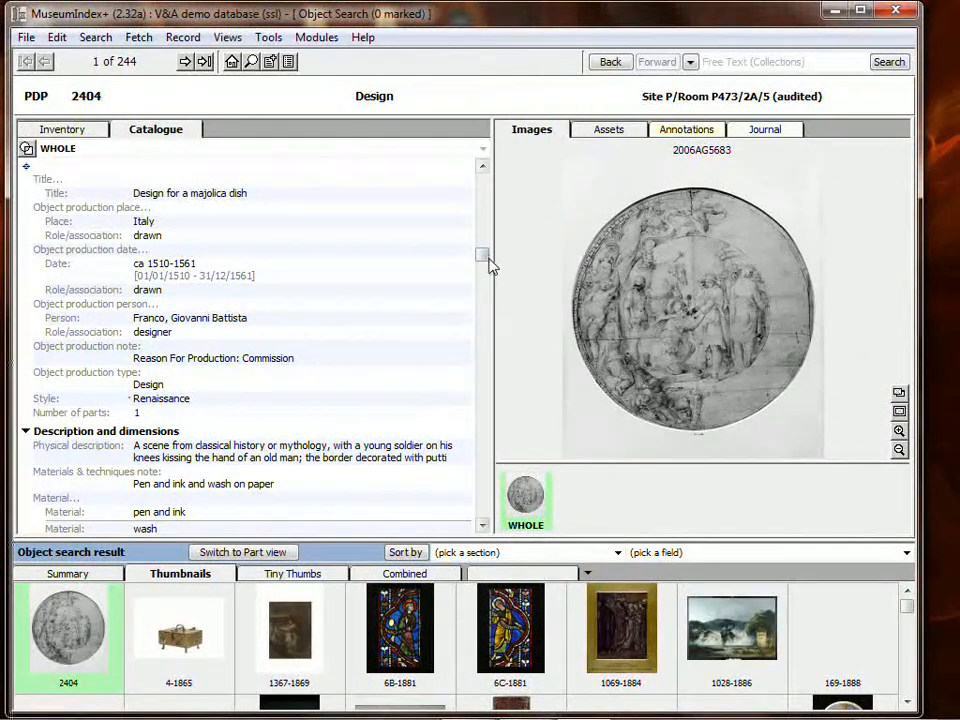
{"action": "left_click_drag", "start_coordinate": [483, 260], "coordinate": [482, 178]}
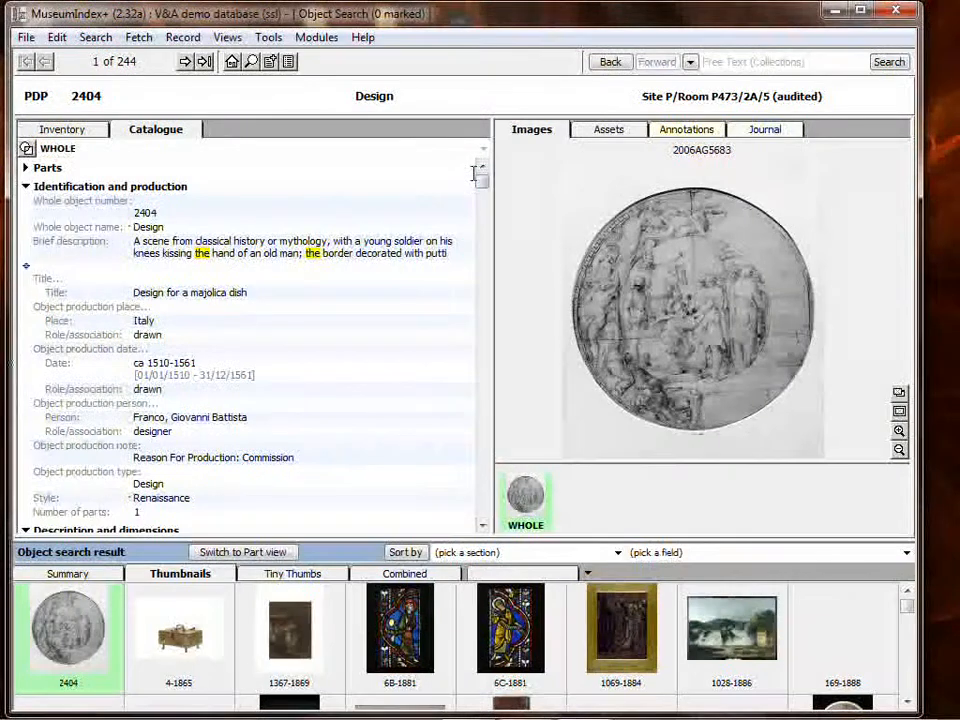